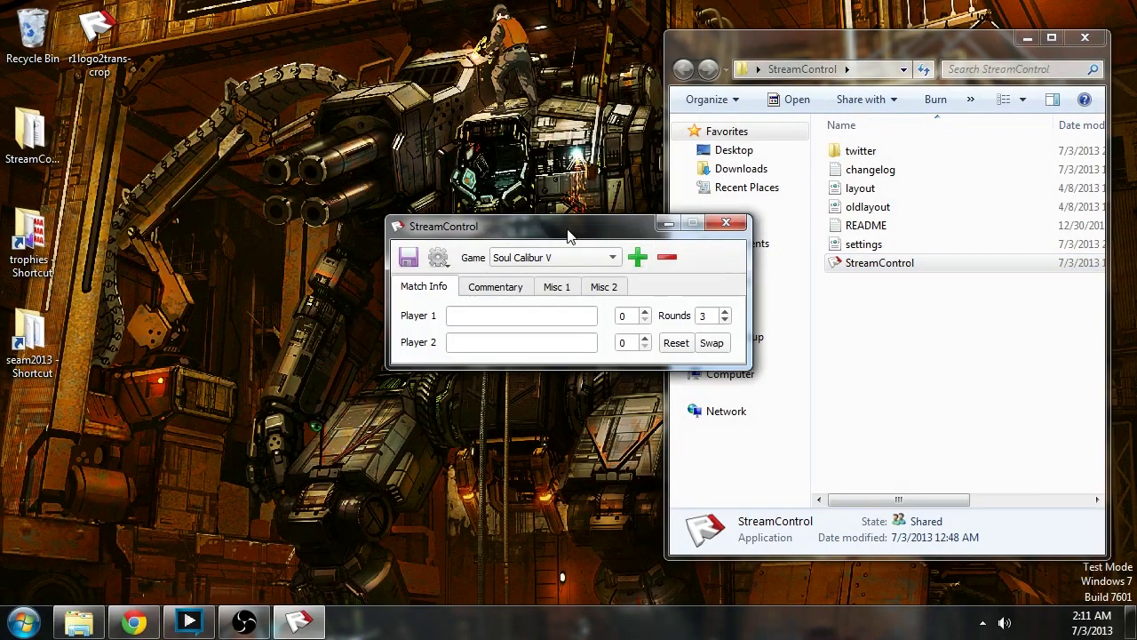
Move the StreamControl window clear of the folder window and look through its Match Info, Commentary, Misc 1 and Misc 2 pages.
drag(570, 233, 299, 108)
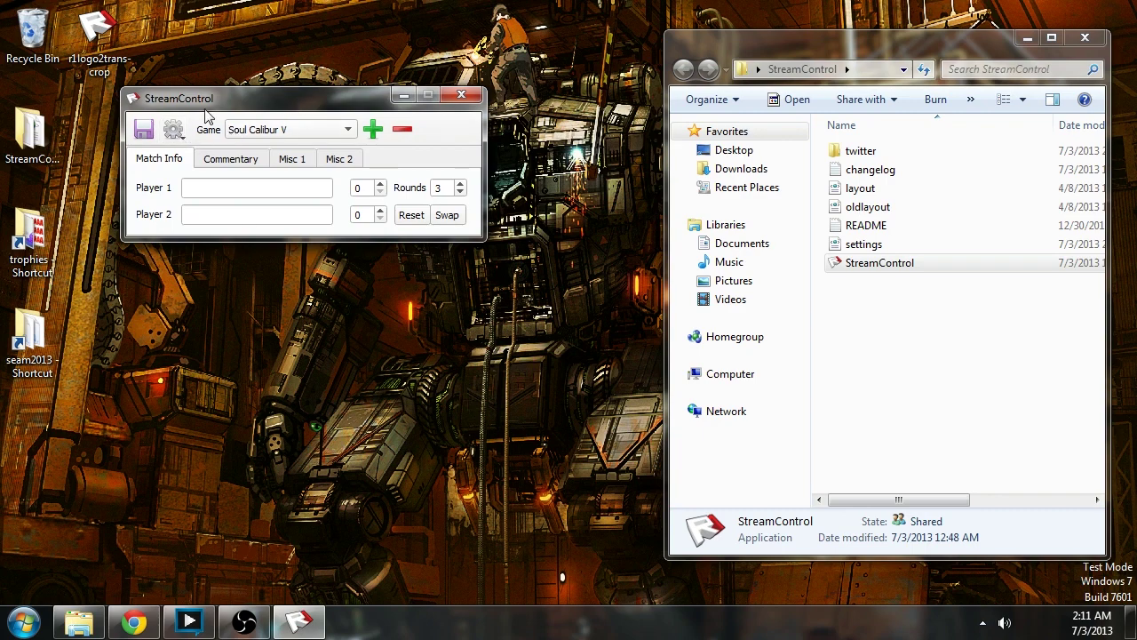
drag(206, 106, 220, 113)
click(223, 169)
click(205, 170)
click(228, 170)
click(311, 171)
click(358, 170)
click(310, 170)
click(262, 171)
click(209, 172)
click(229, 170)
click(313, 171)
click(356, 170)
click(302, 171)
click(253, 170)
click(196, 173)
click(231, 171)
click(302, 171)
click(203, 148)
click(205, 148)
click(195, 170)
click(233, 171)
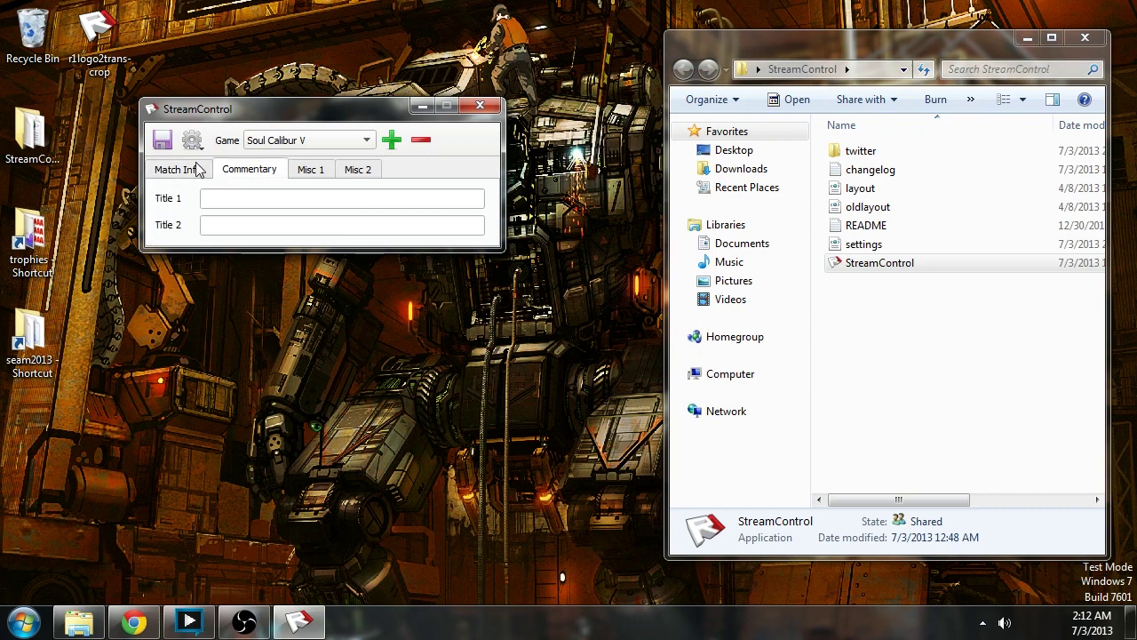
click(197, 171)
click(230, 171)
click(198, 171)
click(228, 173)
click(197, 173)
click(222, 174)
click(197, 174)
Set the StreamControl layout file to oldlayout.xml from the StreamControl folder and apply the settings.
click(192, 142)
click(203, 151)
click(194, 143)
click(215, 162)
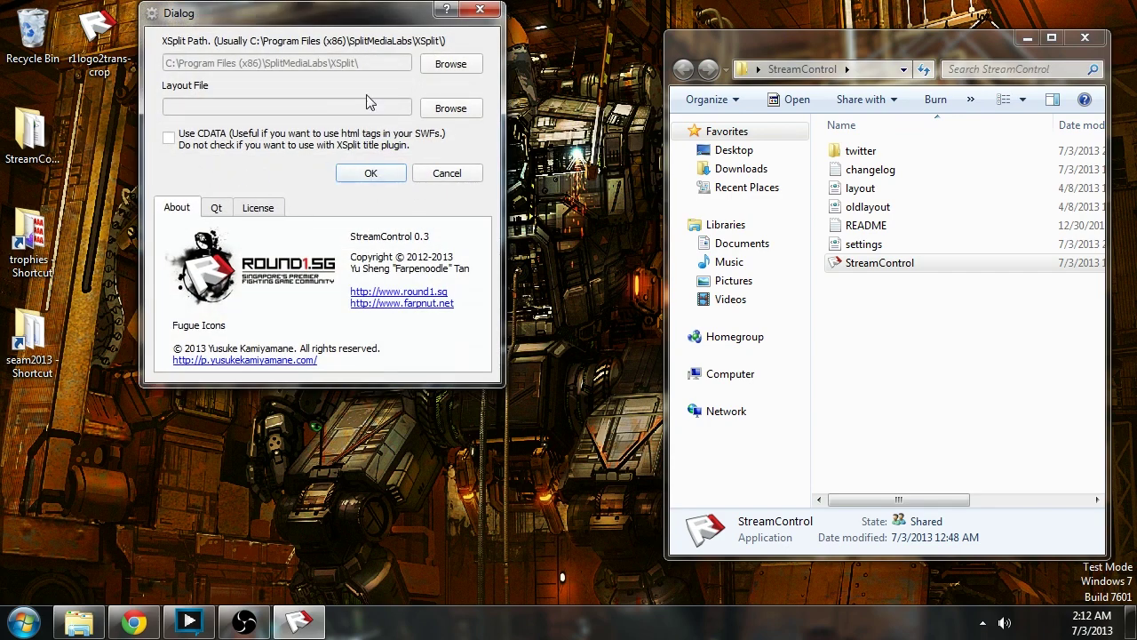
drag(343, 22, 776, 76)
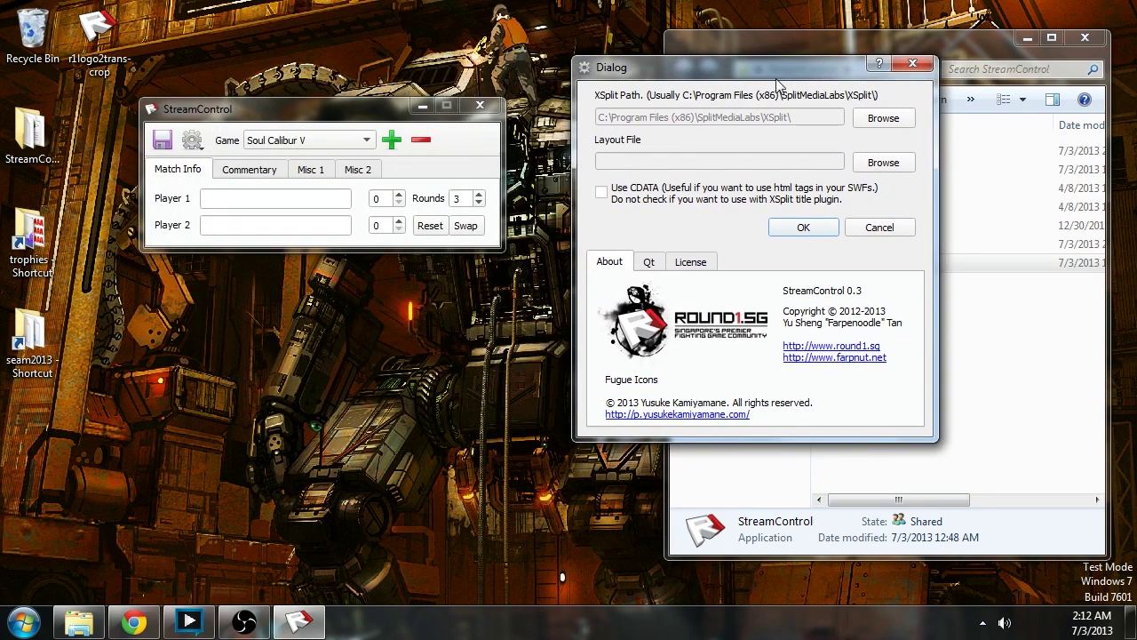
click(883, 164)
click(752, 242)
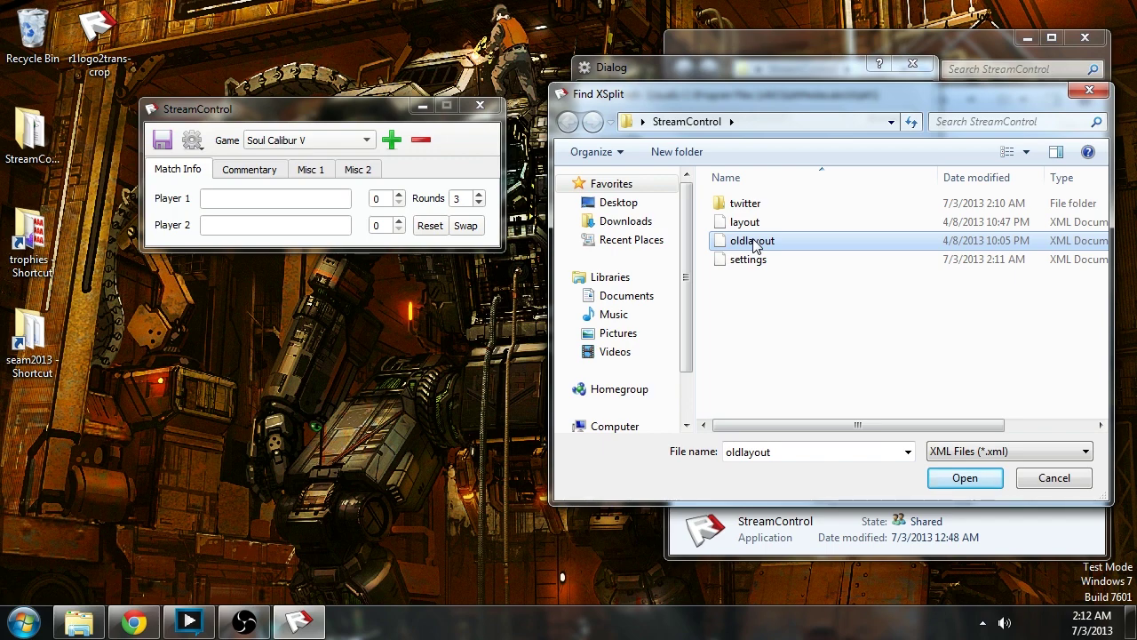
double_click(748, 247)
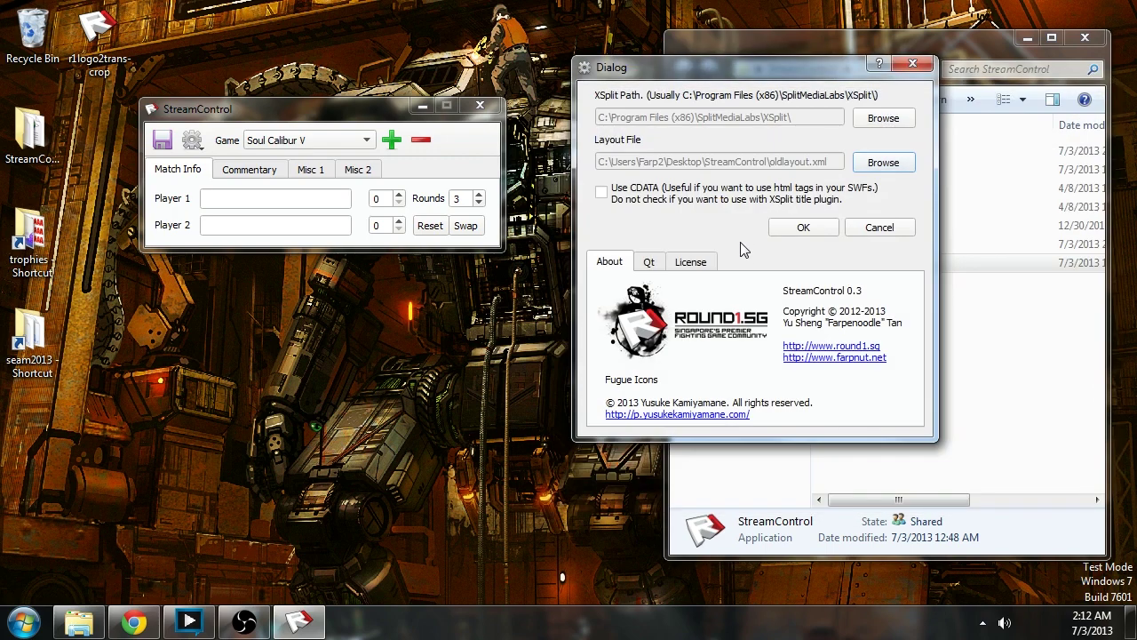
click(803, 229)
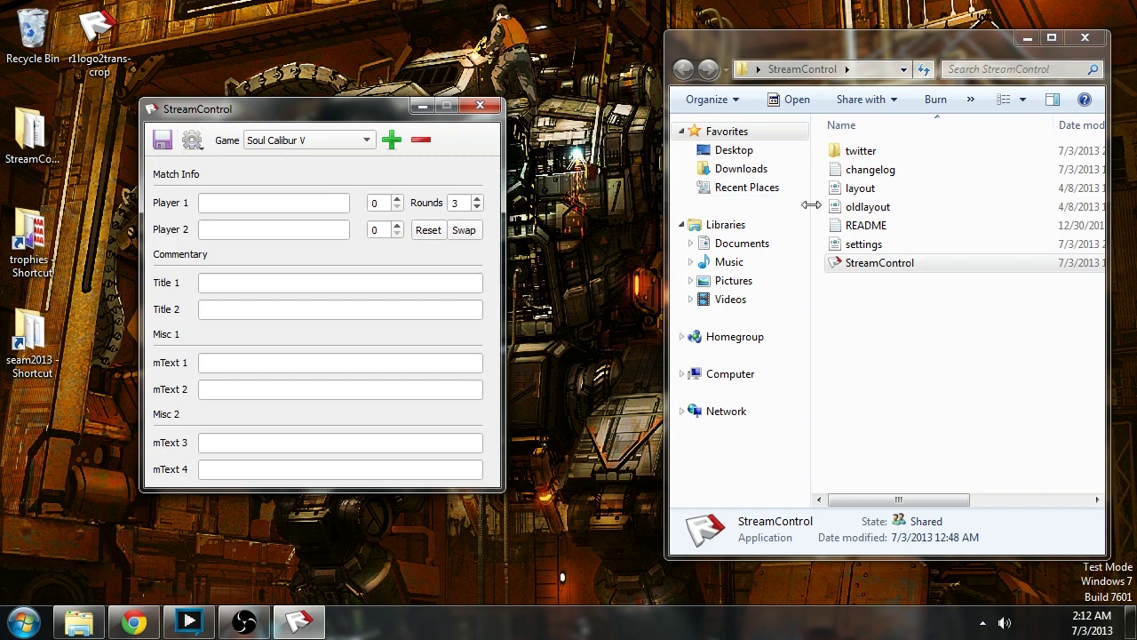
Set the layout file to seam2013.xml from C:\StreamControlpackage\seam2013 and apply the settings.
click(193, 141)
click(222, 163)
click(441, 215)
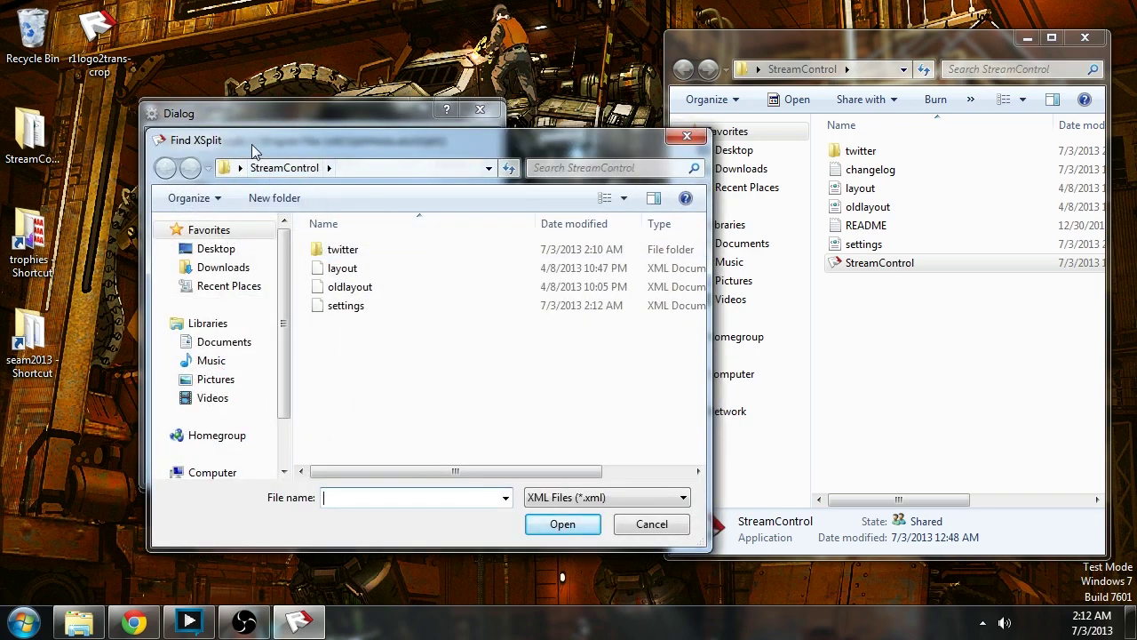
scroll(240, 355, down, 1)
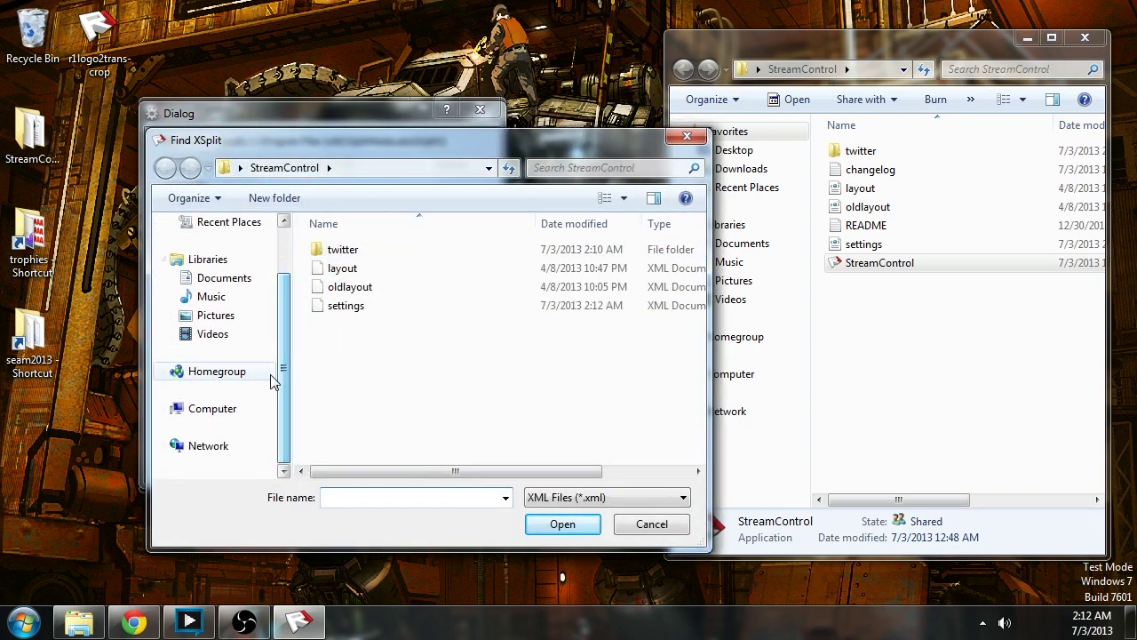
click(226, 409)
double_click(342, 266)
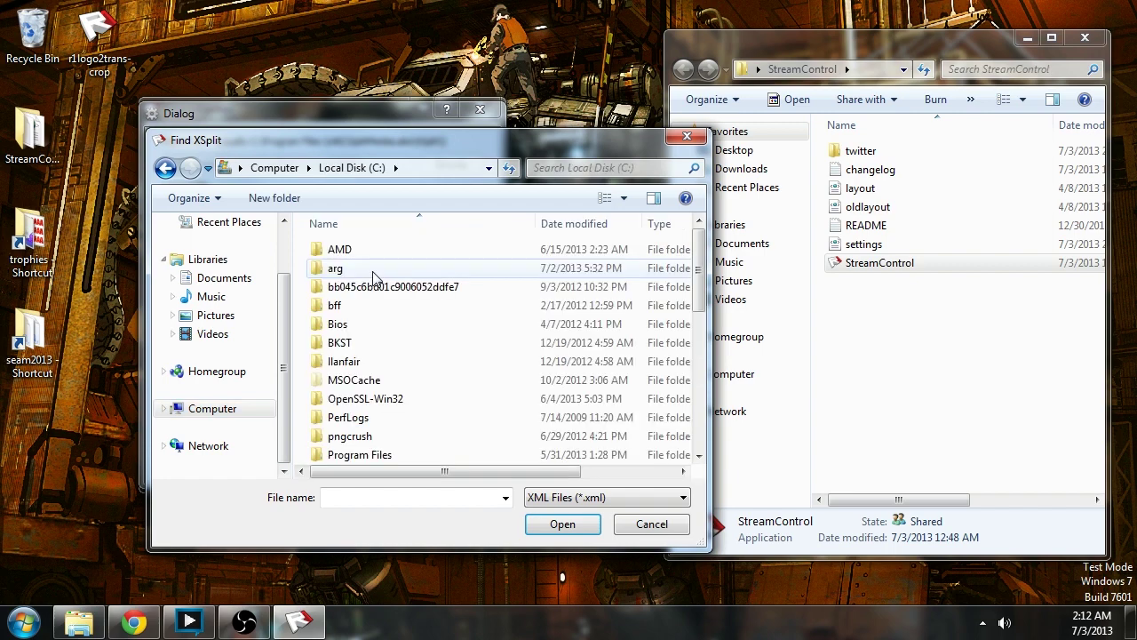
scroll(373, 285, down, 5)
double_click(373, 277)
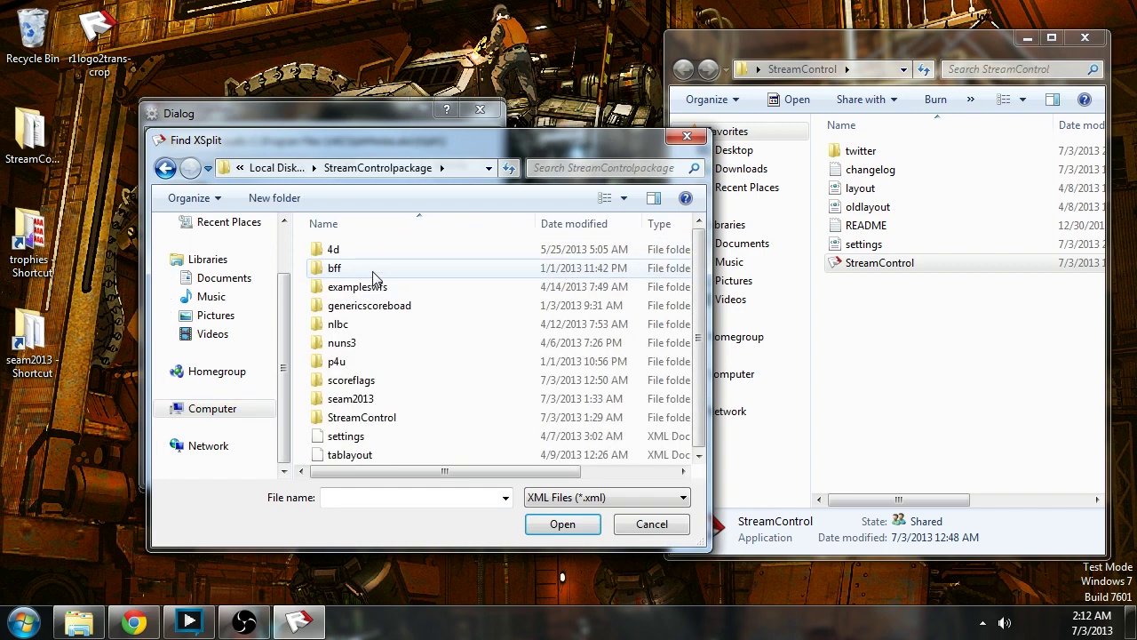
text(se)
key(Return)
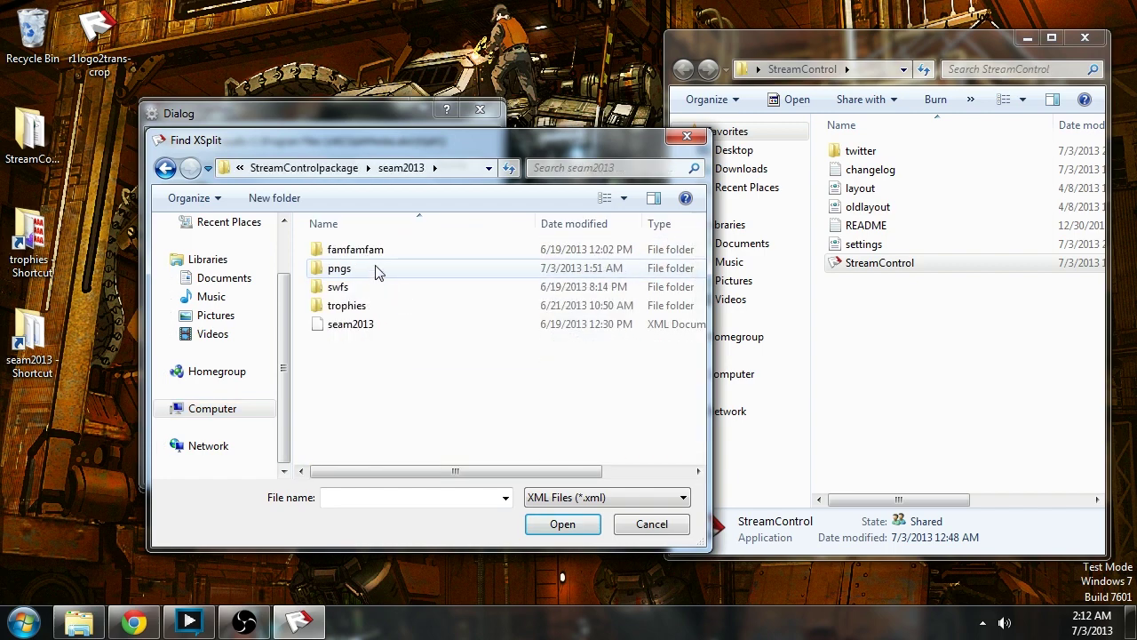
double_click(381, 324)
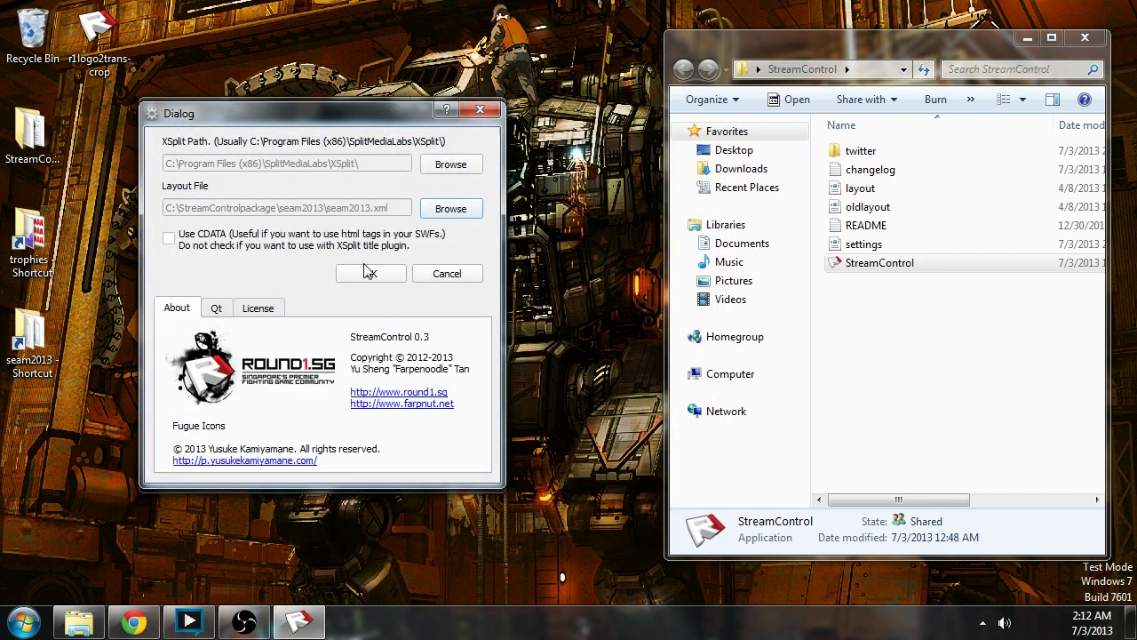
click(369, 273)
Move the StreamControl window over the folder window and look through its Lower Thirds, Top 8, Tweet/2ndStream, Trophy and Match Info pages.
drag(319, 120, 865, 138)
click(815, 169)
click(864, 169)
click(934, 176)
click(990, 177)
click(964, 176)
click(869, 178)
click(826, 178)
click(758, 178)
click(799, 177)
click(866, 178)
click(924, 182)
click(869, 177)
click(800, 177)
click(757, 178)
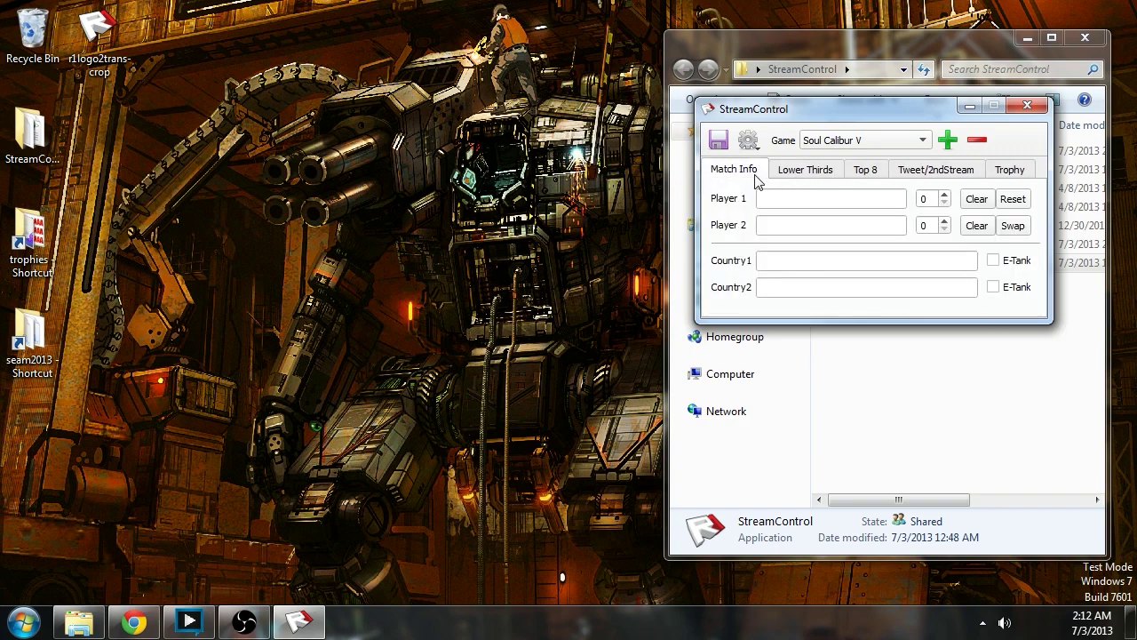
click(805, 225)
click(803, 204)
click(802, 223)
click(800, 201)
click(798, 223)
click(798, 202)
click(796, 223)
click(794, 200)
click(793, 227)
click(793, 201)
click(793, 223)
click(792, 200)
click(792, 224)
click(792, 198)
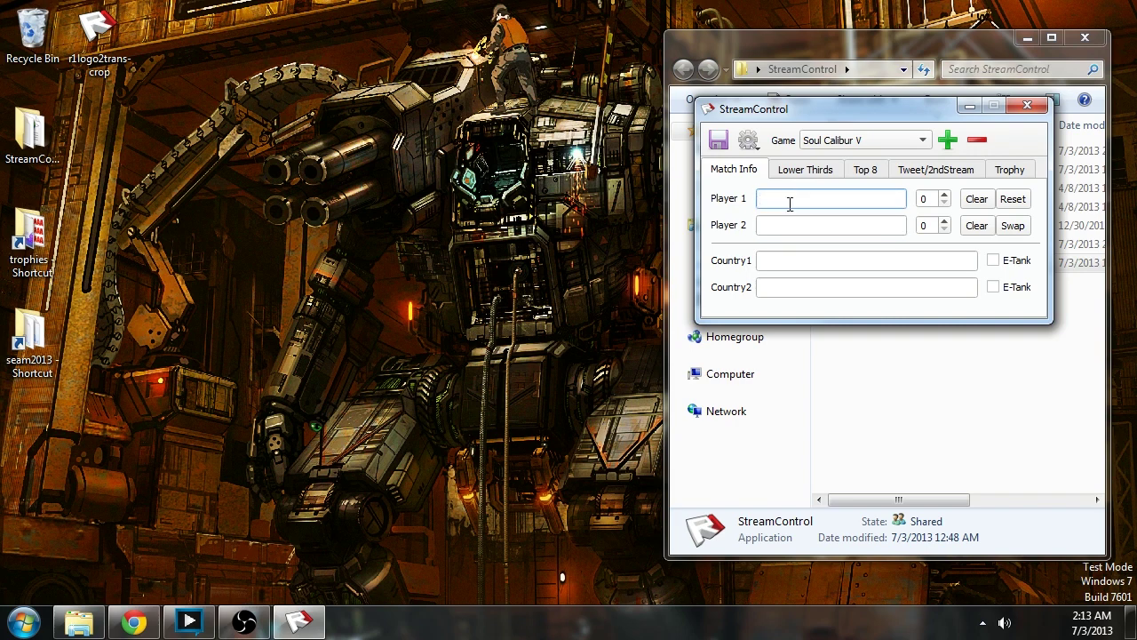
click(791, 222)
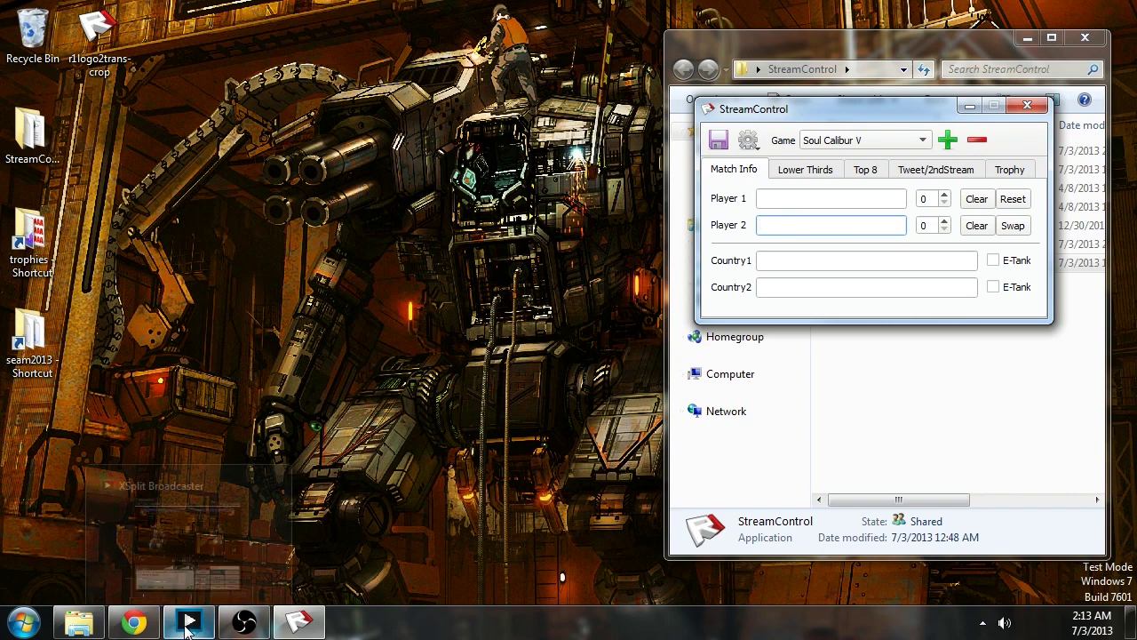
Bring up XSplit Broadcaster beside StreamControl and fill in the match names as "Player 1" and "Player 2".
mouse_move(189, 625)
click(156, 576)
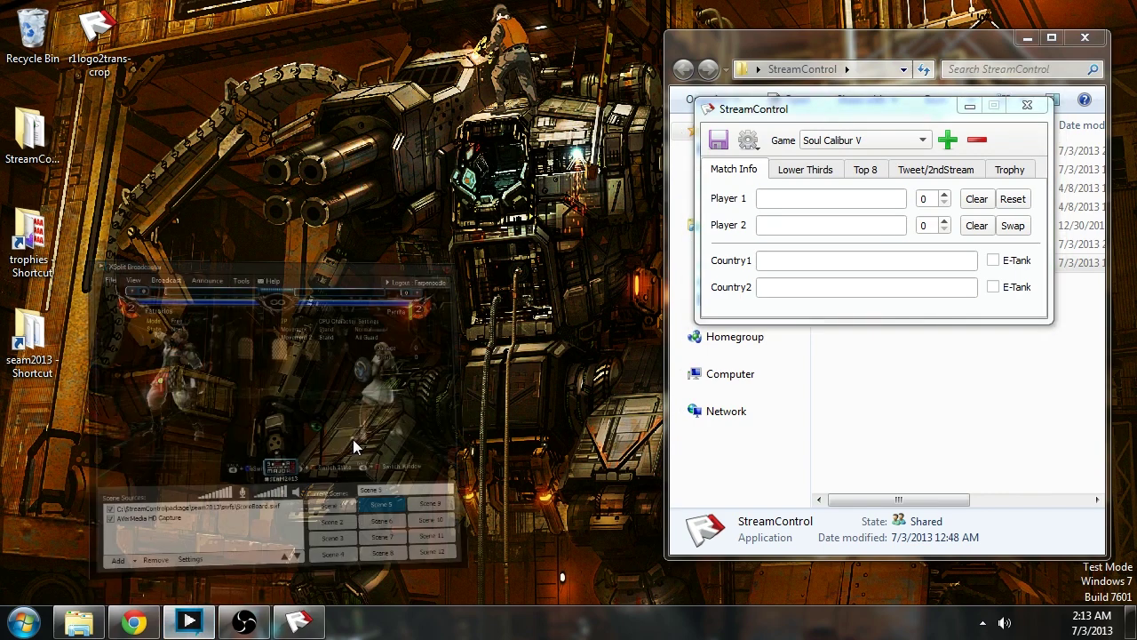
click(790, 200)
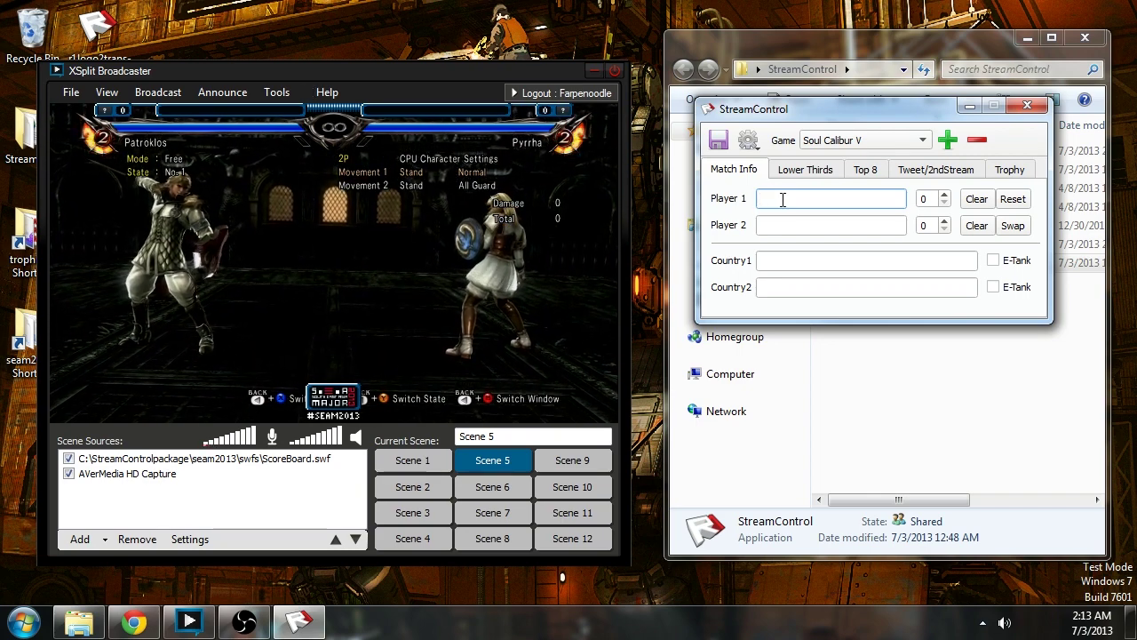
text(Pl)
key(BackSpace)
key(BackSpace)
text(Player 1)
key(Tab)
text(Player 2)
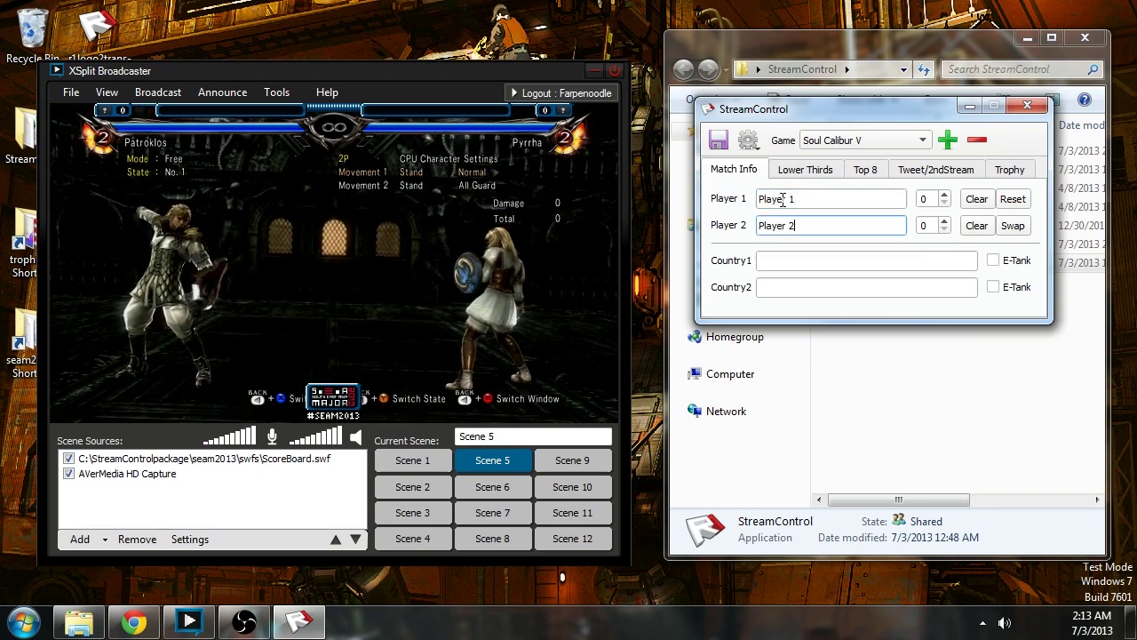
Set Country1 to singapore and Country2 to Japan, and save the match info to update the scoreboard.
click(885, 258)
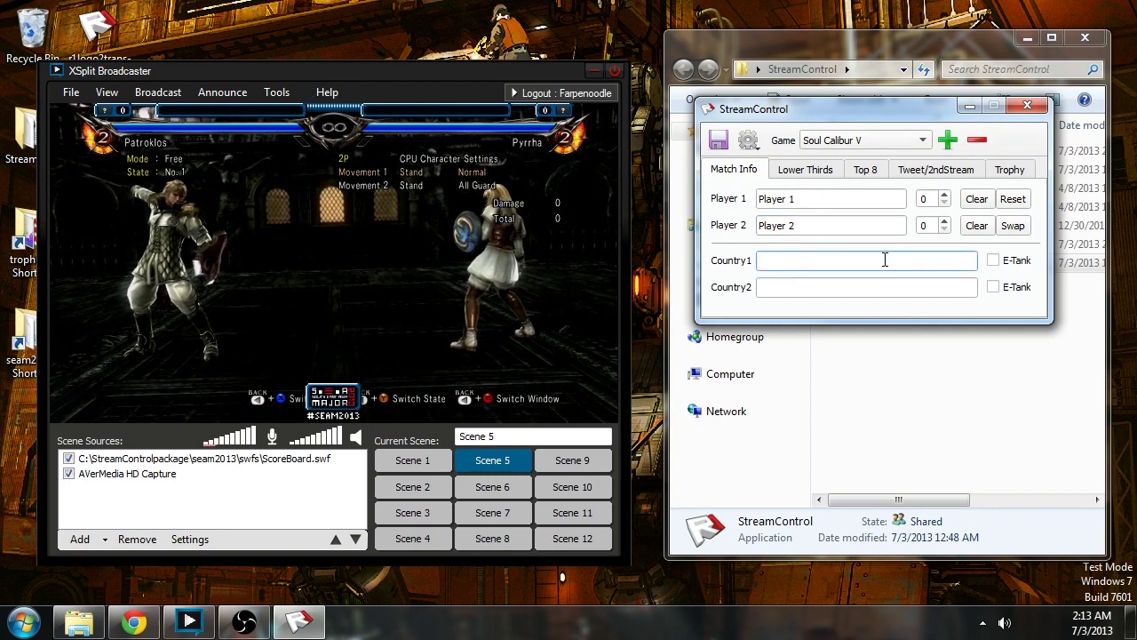
text(Singapore)
key(Down)
key(Return)
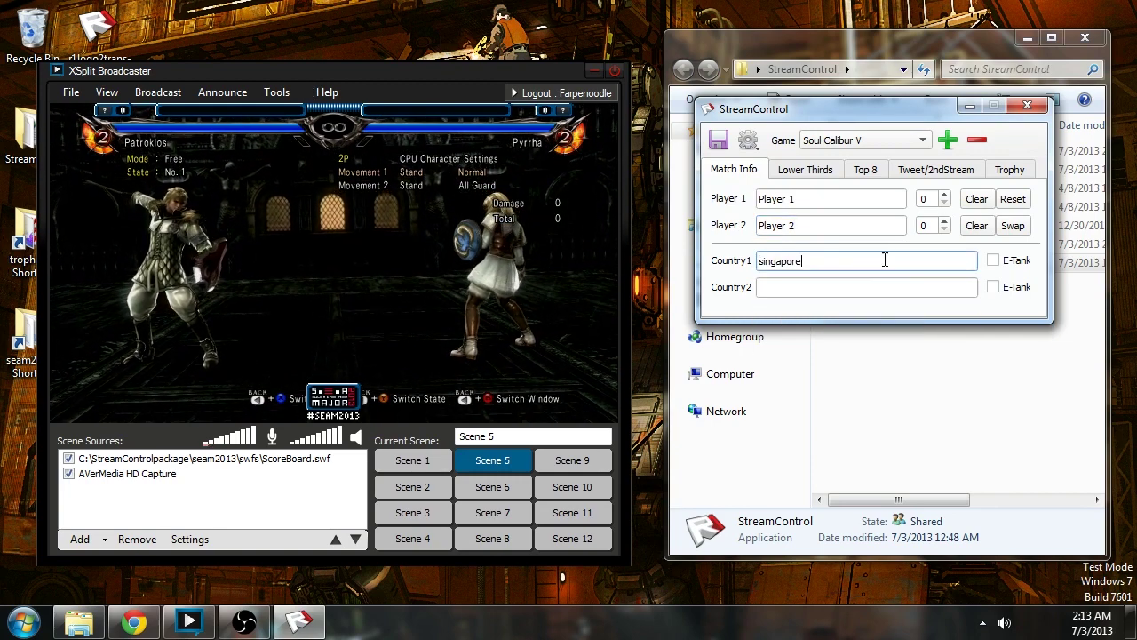
key(Tab)
text(Japa)
key(Down)
key(Return)
click(725, 142)
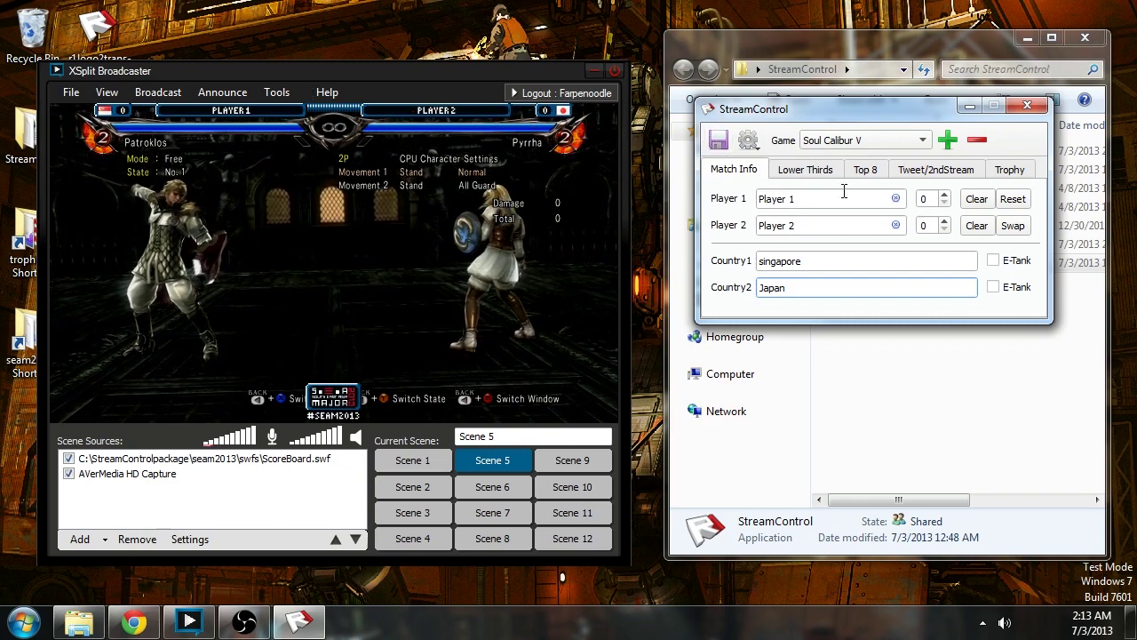
click(473, 126)
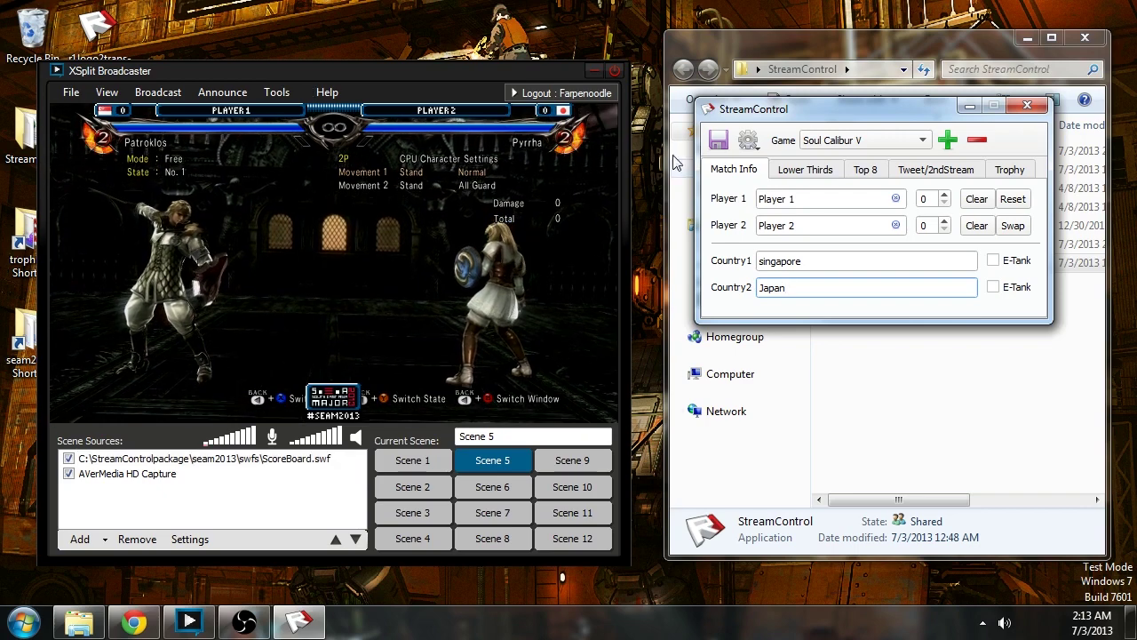
Replace the Player 1 name with "e", browse through the suggested names, and clear the field.
click(807, 197)
click(810, 201)
double_click(810, 202)
click(809, 201)
double_click(791, 199)
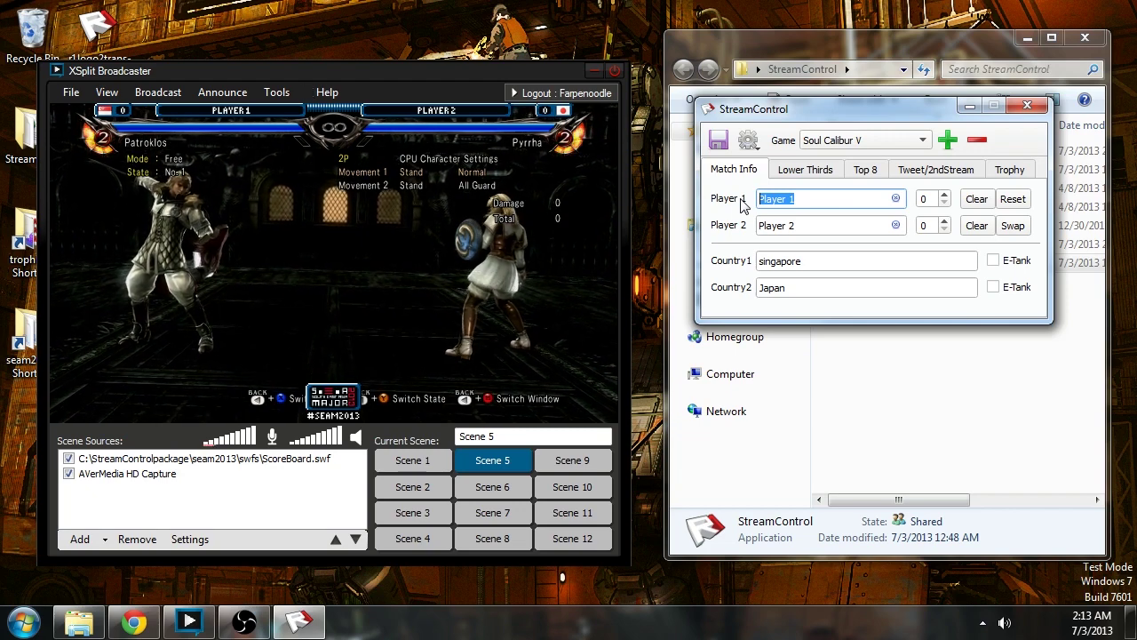
text(e)
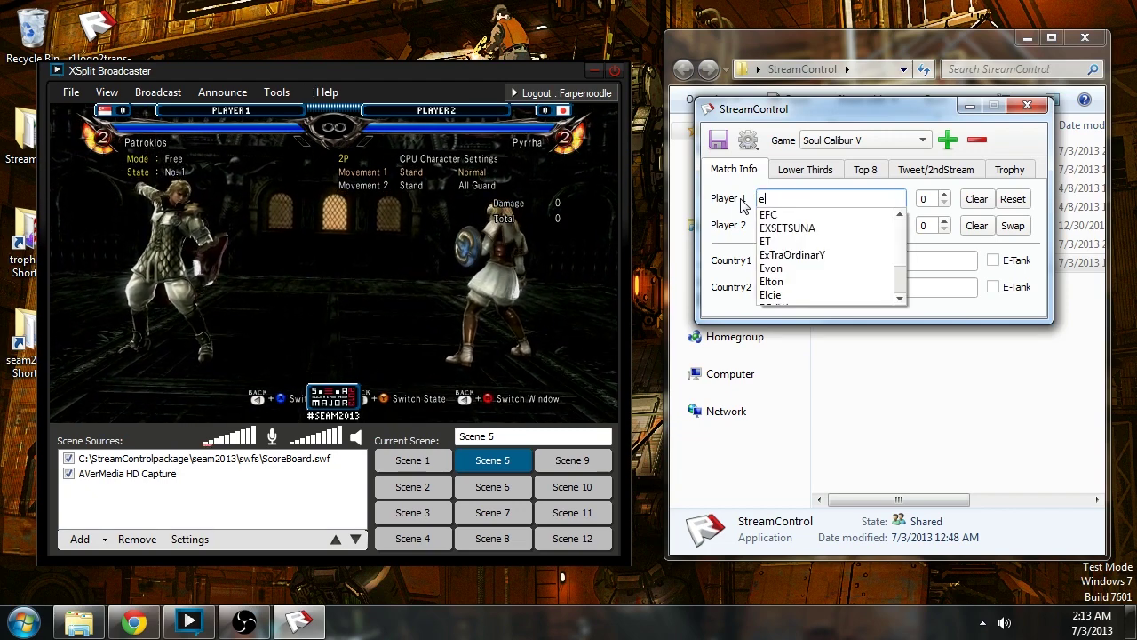
key(Down)
key(Down)
key(Down)
key(Down)
key(Down)
key(Down)
key(Down)
key(Down)
key(Down)
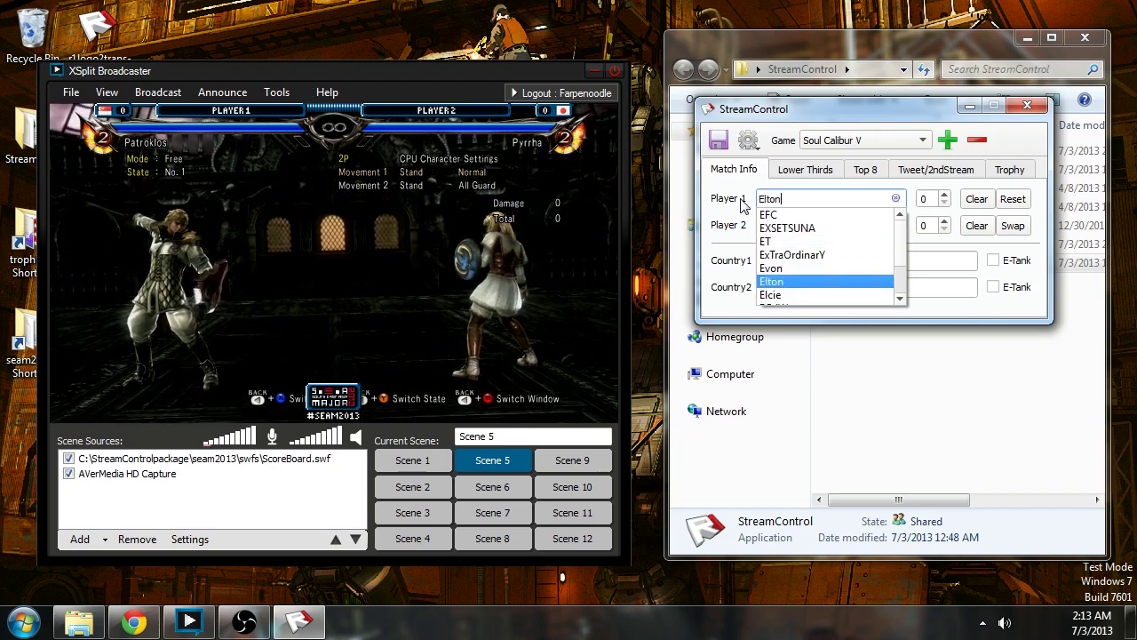
key(Down)
key(Down)
key(Down)
key(Down)
key(Down)
key(Down)
key(Down)
key(Down)
key(Down)
key(Down)
key(Down)
key(Down)
key(Down)
key(Down)
key(Down)
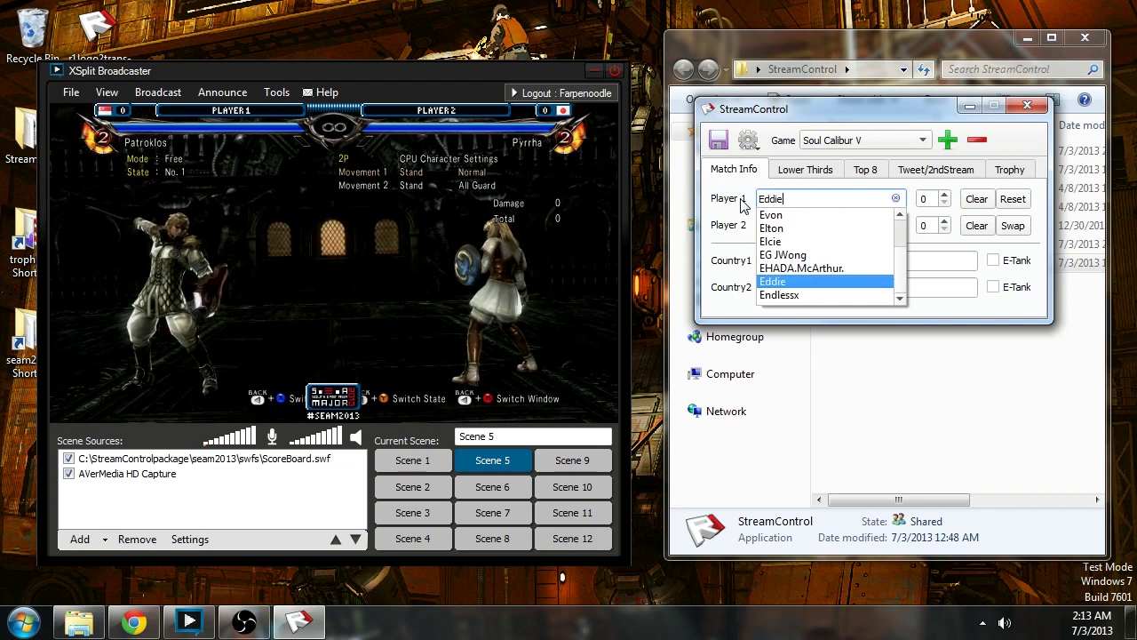
key(Down)
key(BackSpace)
key(BackSpace)
key(BackSpace)
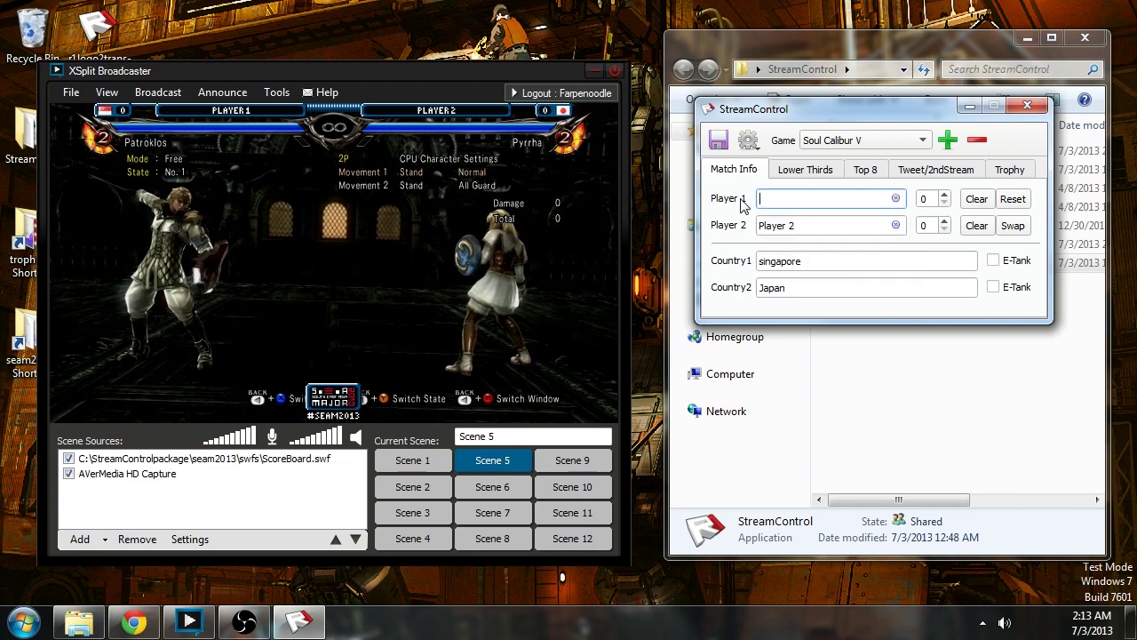
Try the Player 1 name suggestion for "EG" and clear the field.
text(EG)
key(Down)
key(BackSpace)
key(BackSpace)
key(BackSpace)
key(BackSpace)
key(BackSpace)
key(BackSpace)
key(BackSpace)
key(BackSpace)
Browse the Player 1 name suggestions for "DM" and empty the field again.
text(DM)
key(Down)
key(Down)
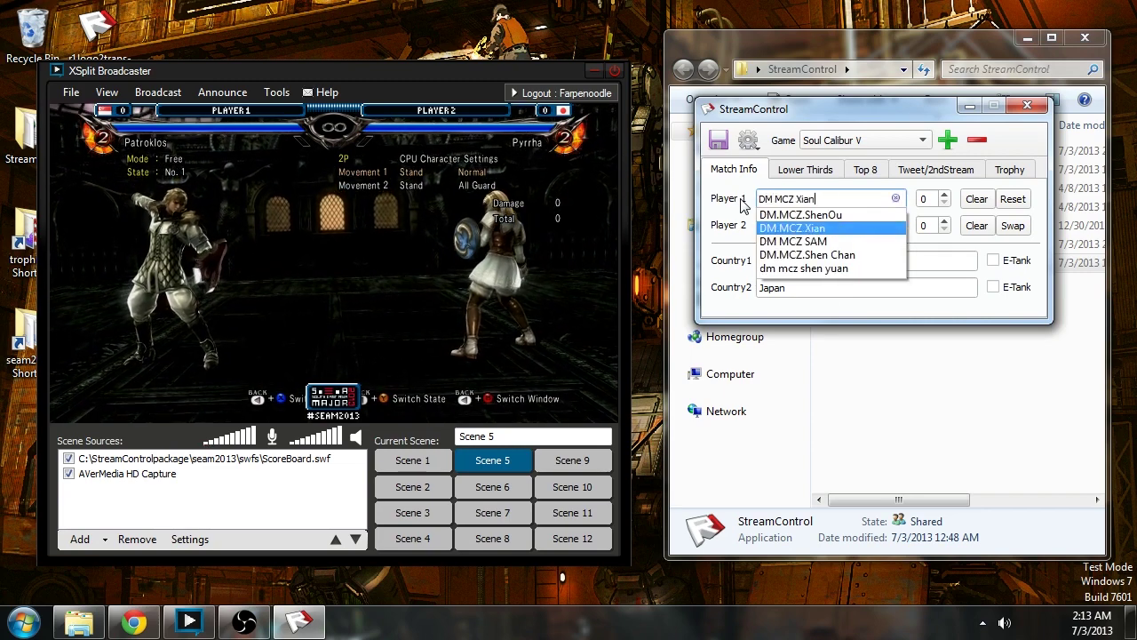
key(Up)
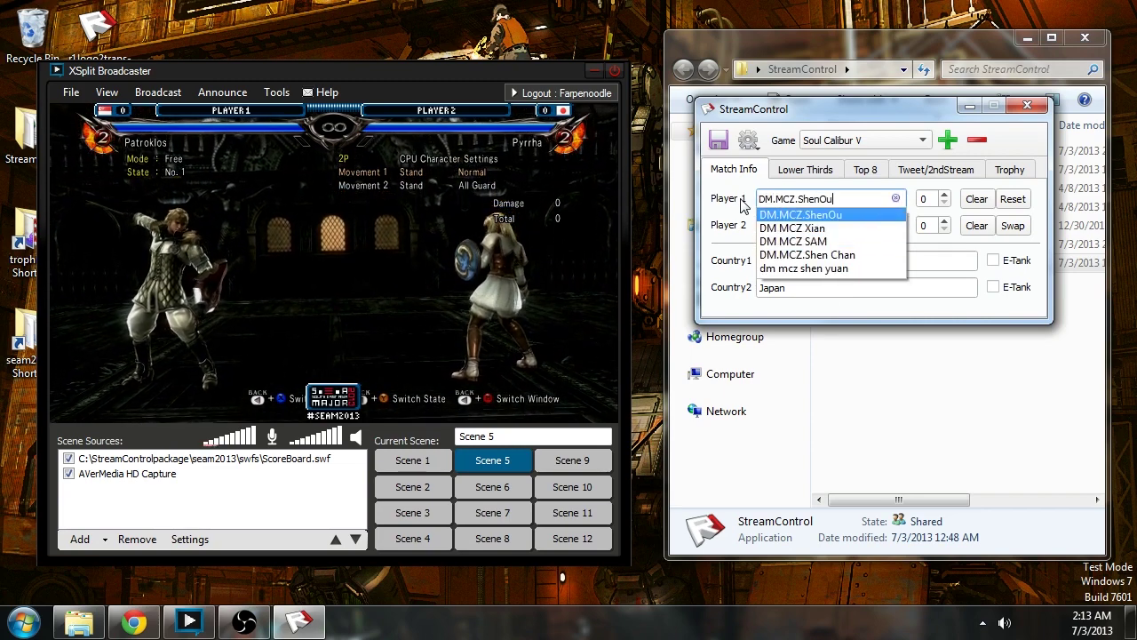
key(BackSpace)
key(BackSpace)
key(BackSpace)
key(BackSpace)
key(BackSpace)
key(BackSpace)
key(BackSpace)
key(BackSpace)
key(BackSpace)
key(BackSpace)
key(BackSpace)
key(BackSpace)
key(BackSpace)
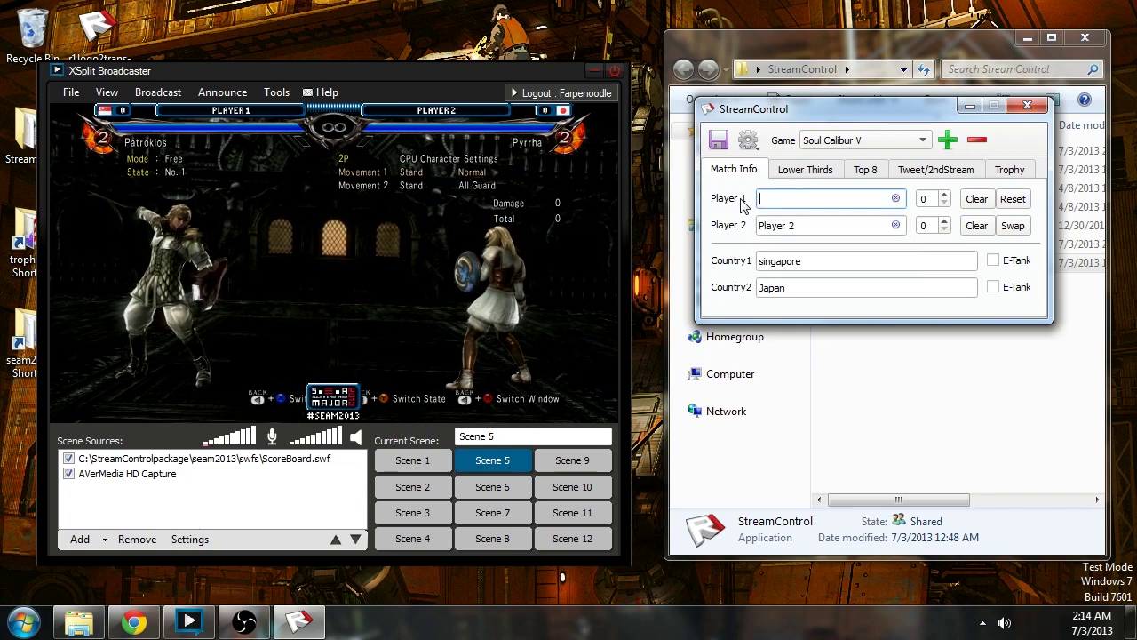
Set Player 1 to the suggested EG JWong entry and save the match info to update the scoreboard.
text(DM)
key(Down)
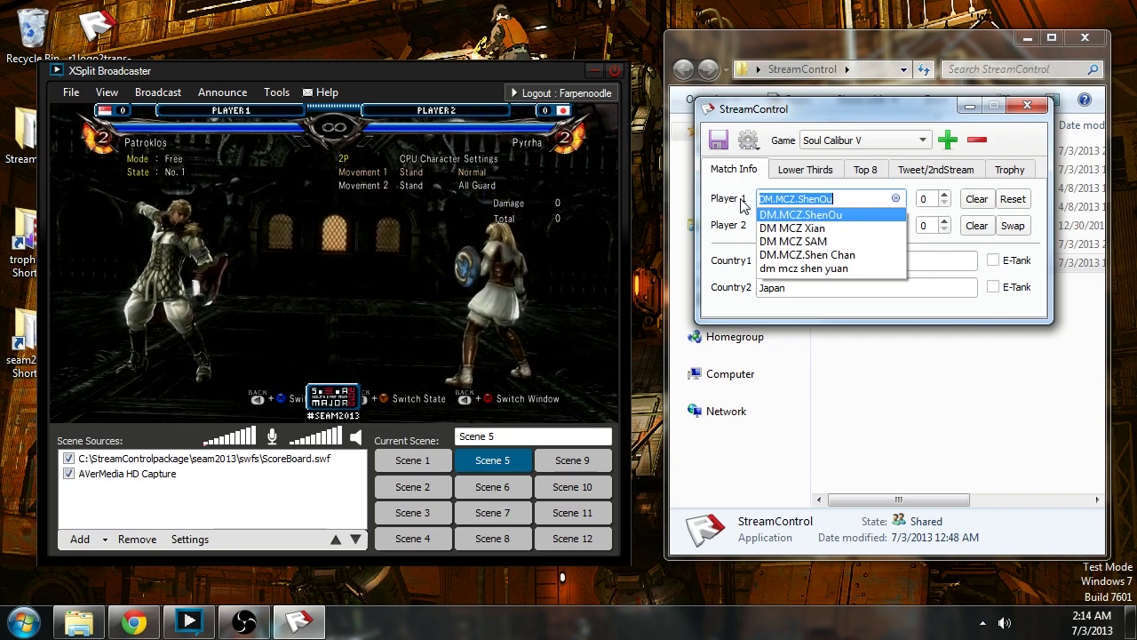
text(EG)
key(Down)
key(Return)
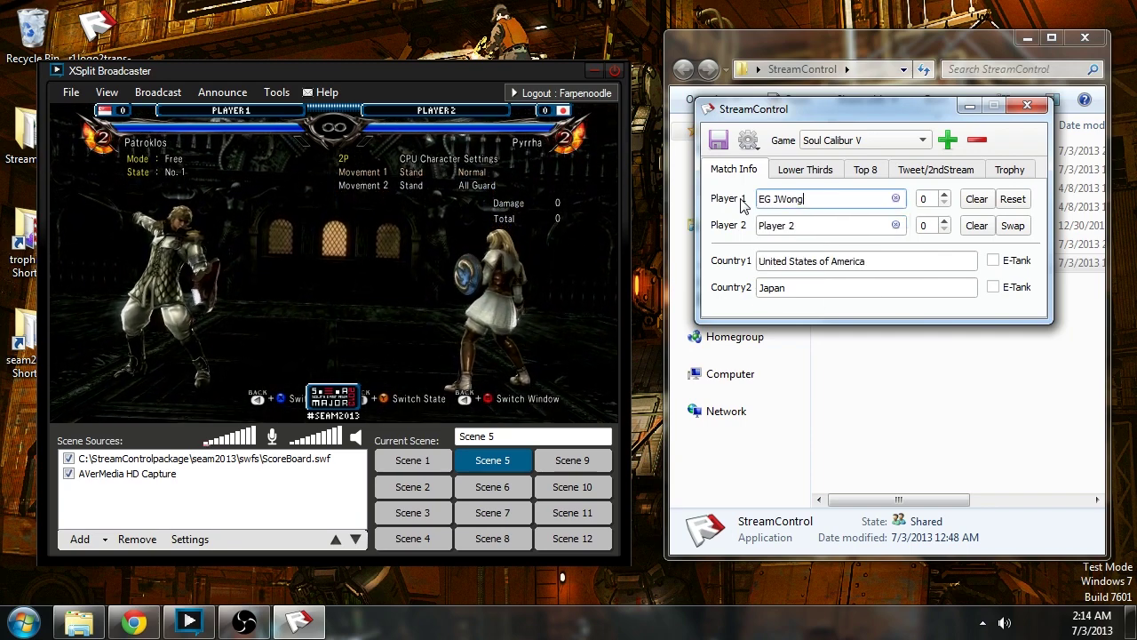
click(869, 260)
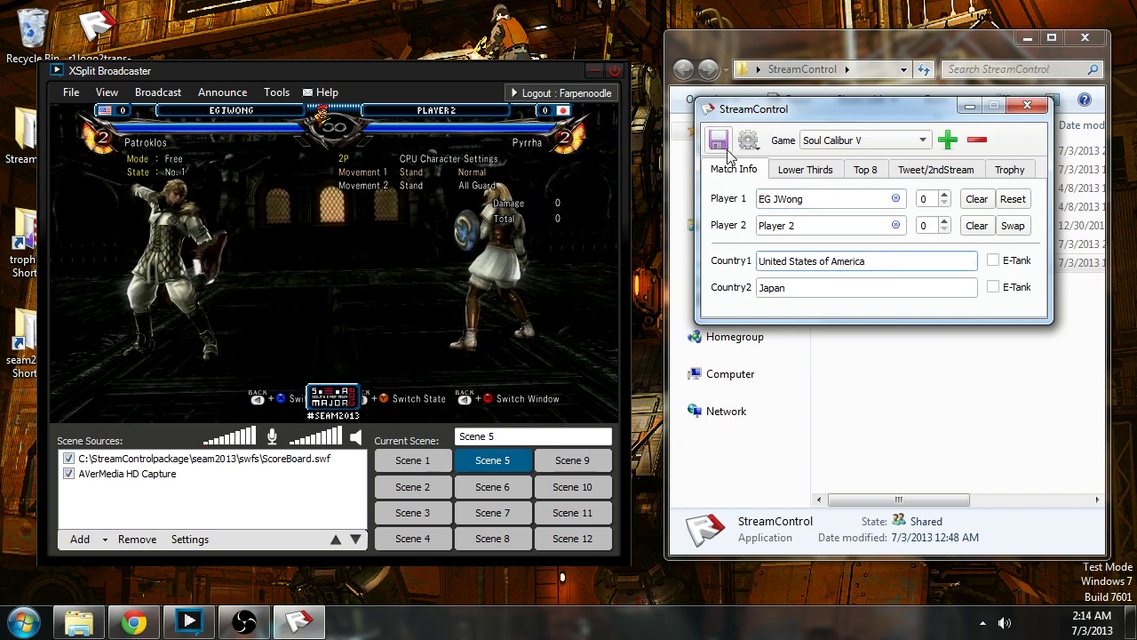
click(839, 200)
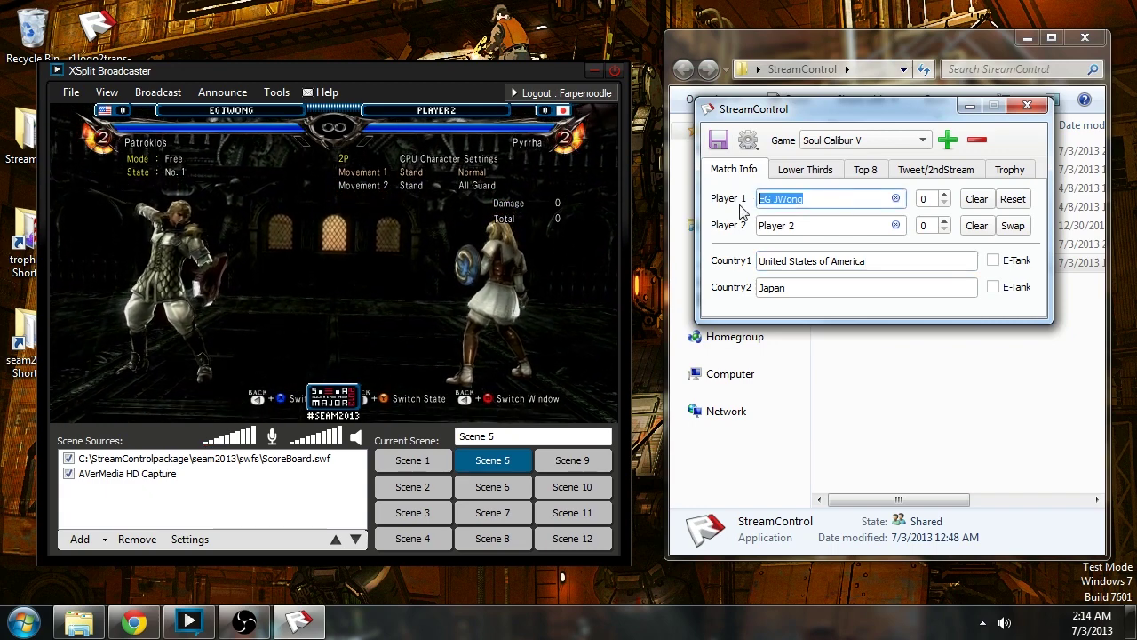
Set Player 2 to the suggested EXSETSUNA entry so its stored country fills in.
click(861, 228)
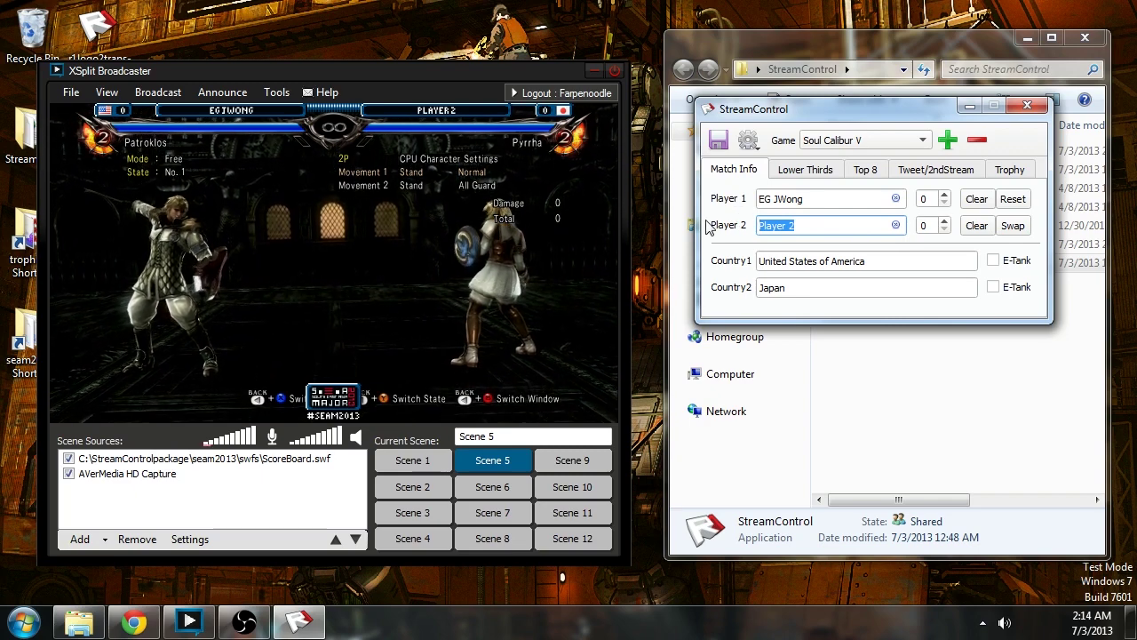
text(E)
key(Down)
key(Down)
key(Return)
click(827, 288)
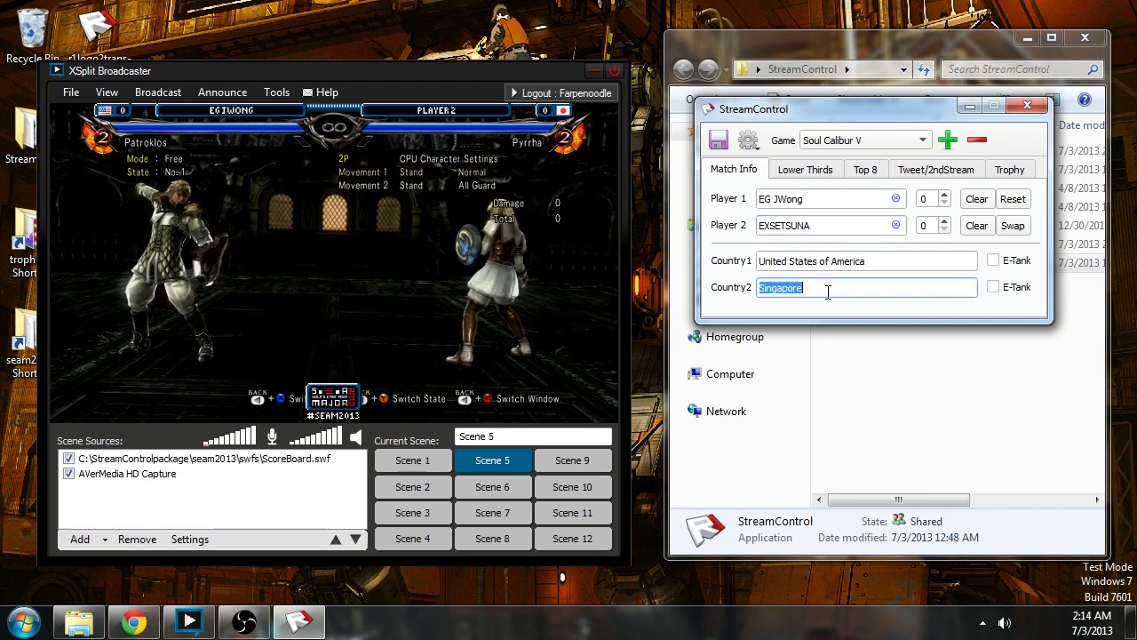
drag(826, 227, 729, 229)
double_click(833, 228)
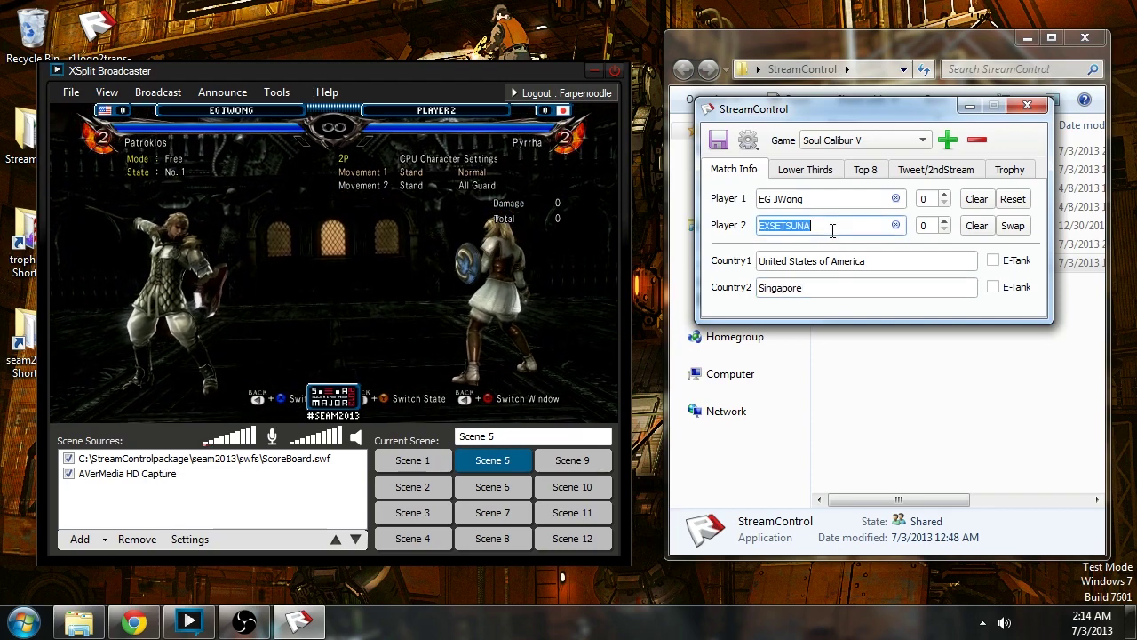
click(862, 267)
click(908, 287)
Switch to the seam2013 folder and open the players file in Notepad++.
click(909, 389)
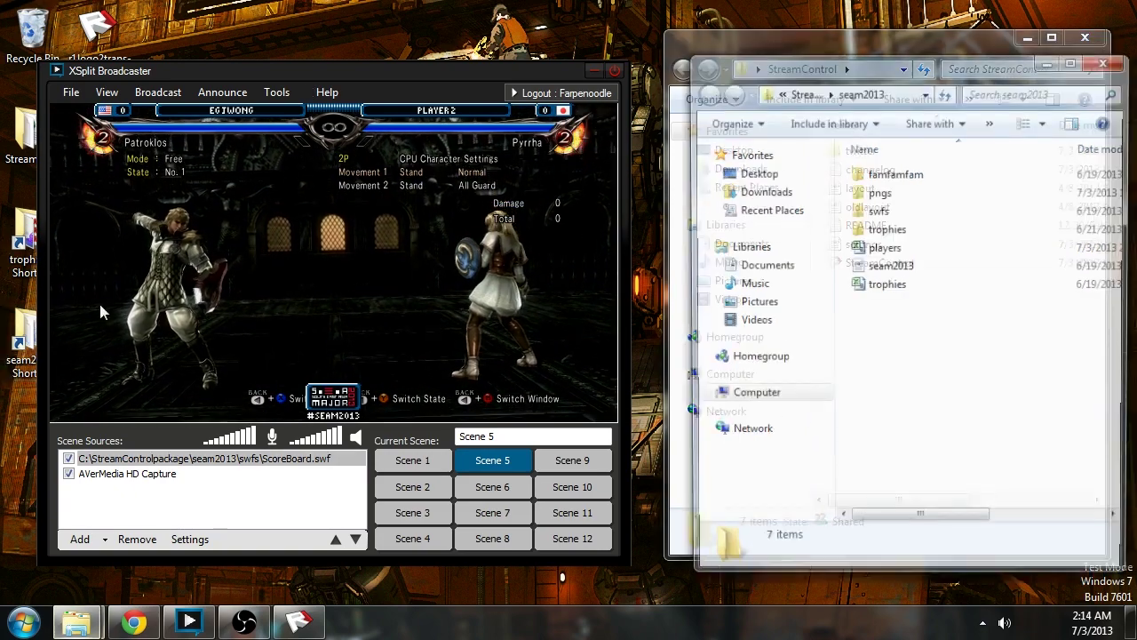
click(886, 250)
right_click(888, 251)
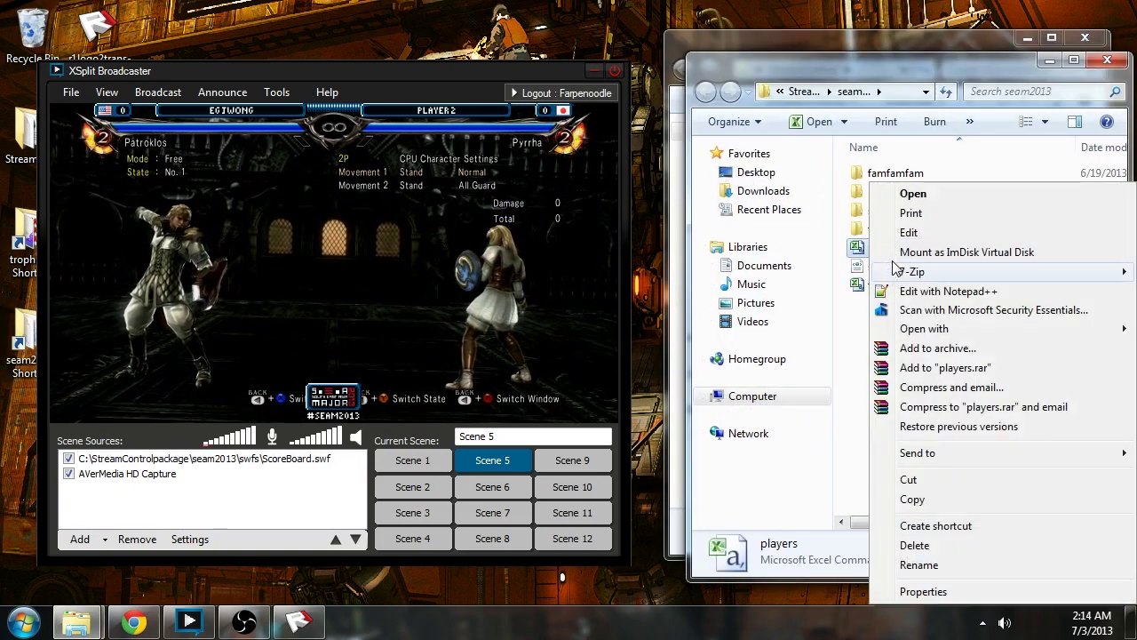
click(933, 293)
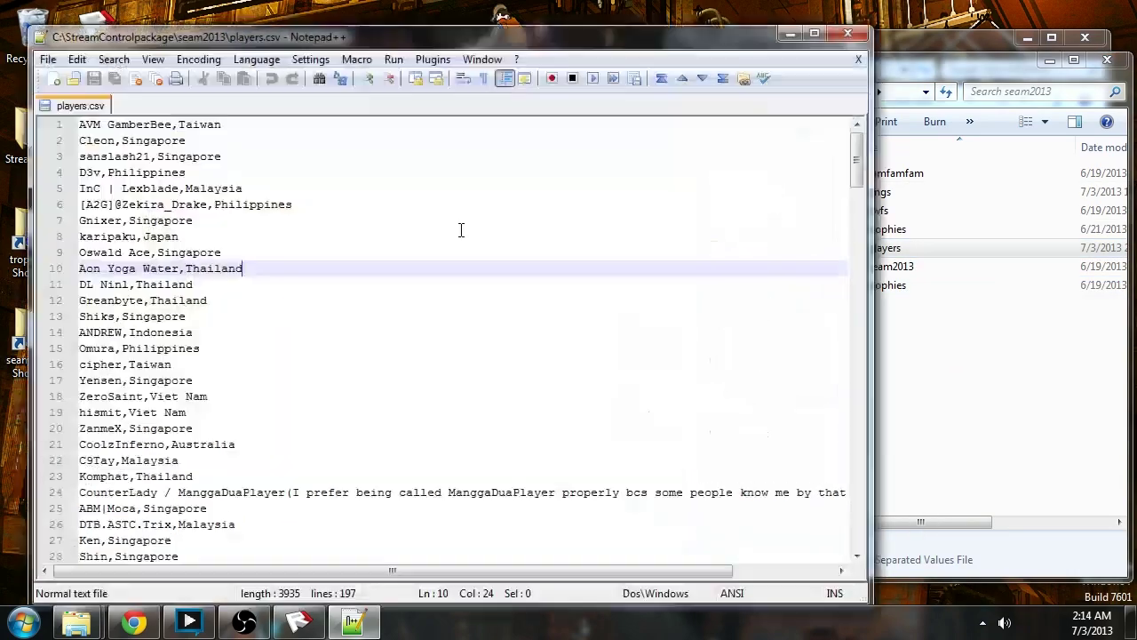
Examine how players.csv lists each player name and country, and close the editor.
key(Up)
key(Up)
key(Up)
key(Up)
key(Up)
scroll(256, 250, down, 20)
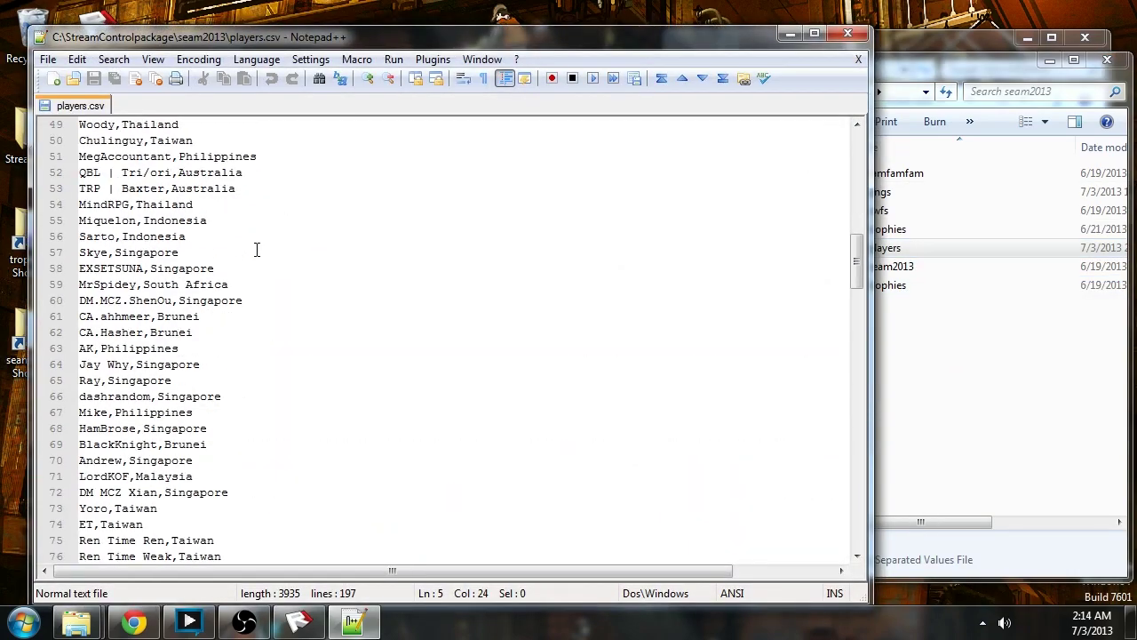
scroll(256, 250, up, 15)
scroll(256, 249, up, 20)
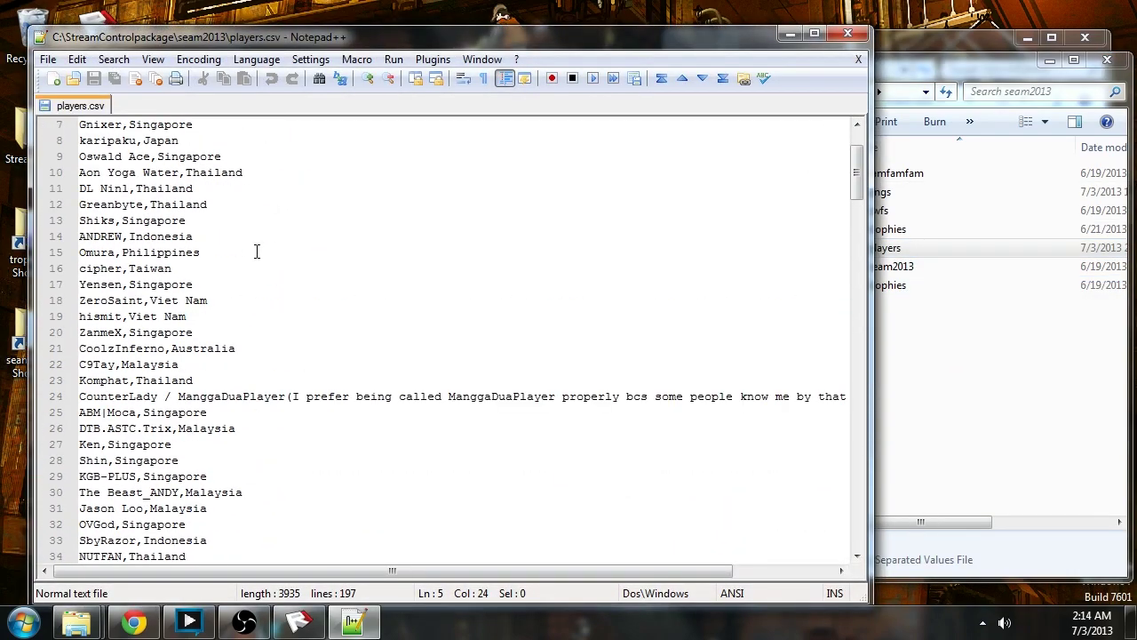
click(236, 205)
scroll(254, 231, down, 20)
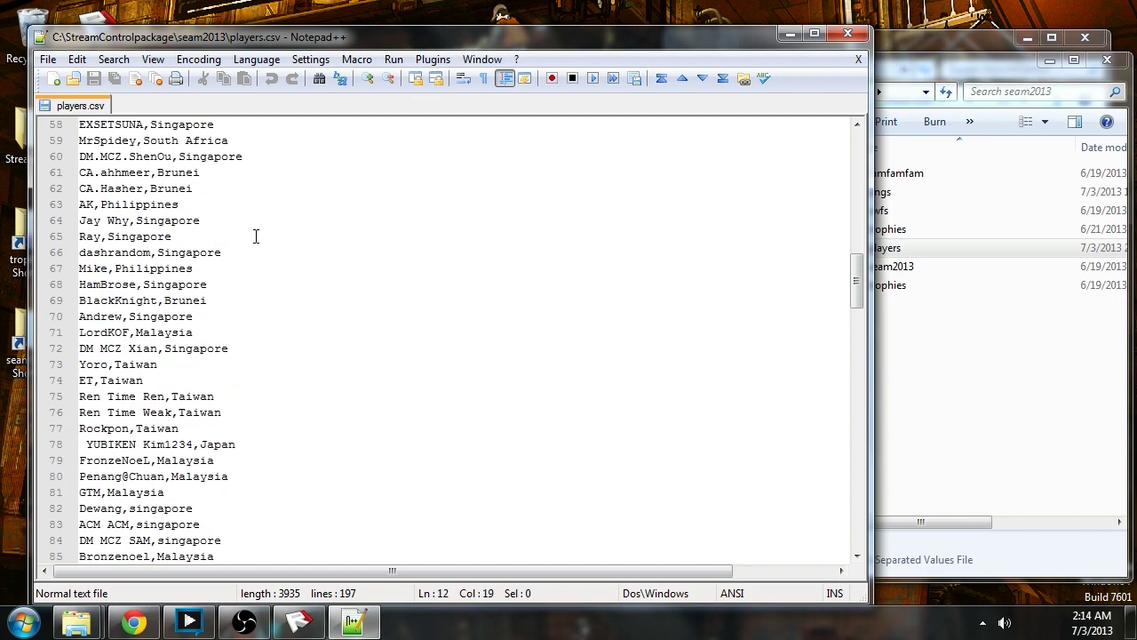
scroll(256, 243, down, 9)
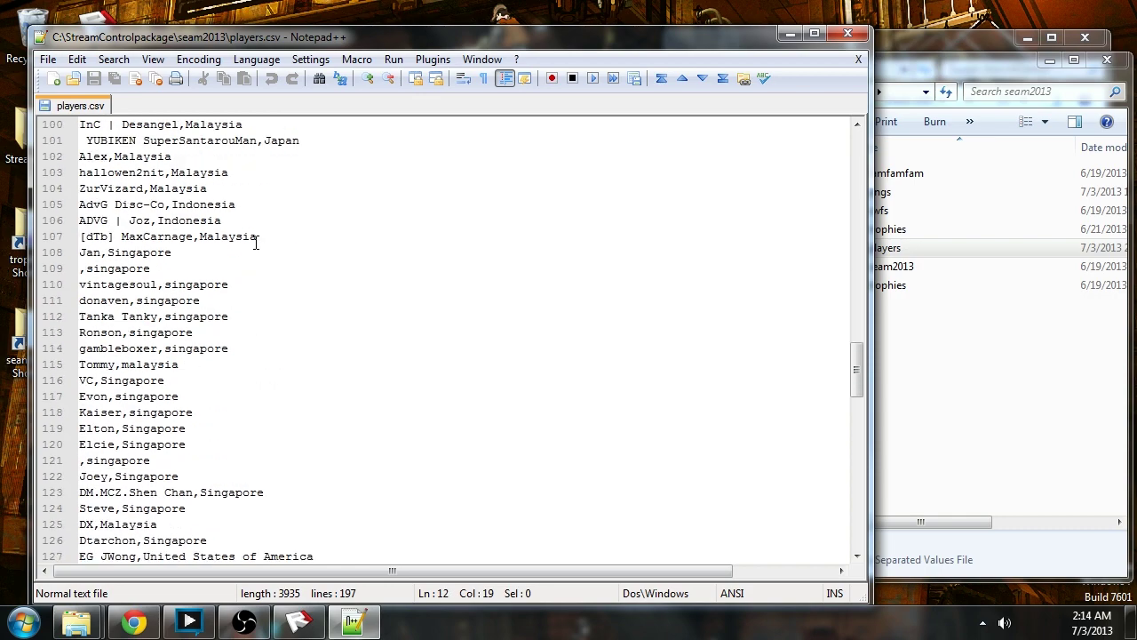
scroll(256, 243, down, 17)
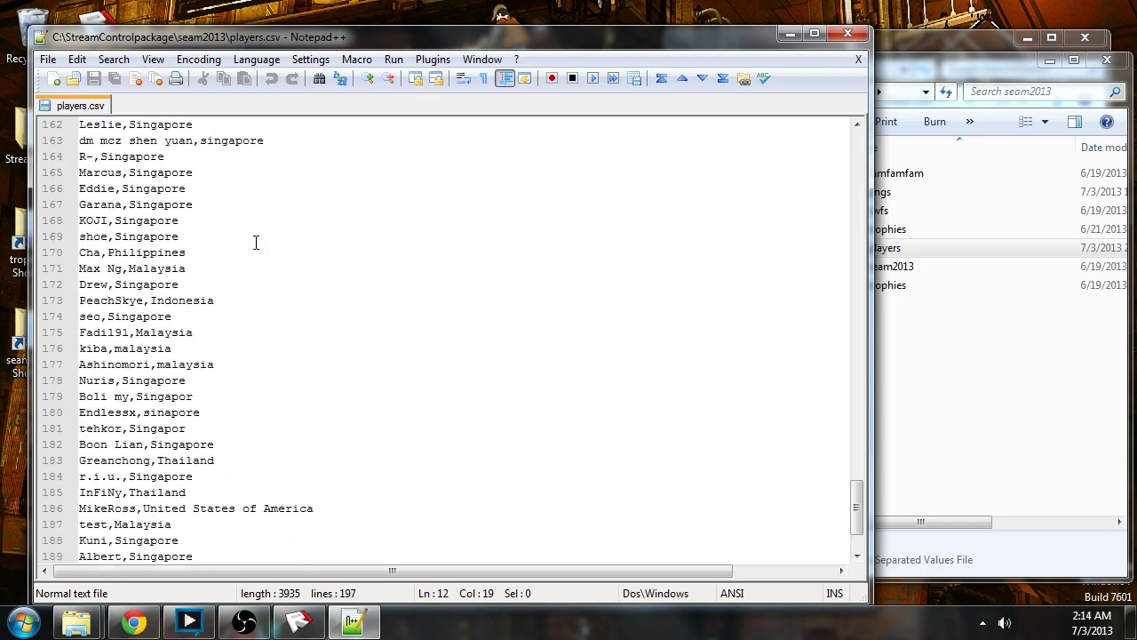
scroll(255, 241, up, 8)
scroll(256, 240, up, 20)
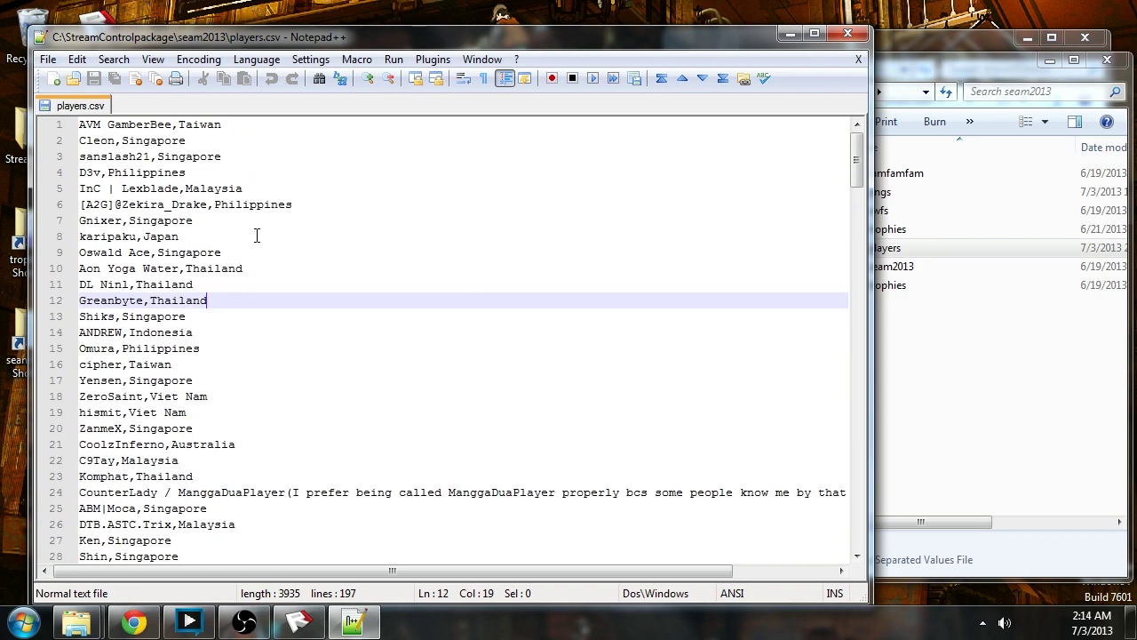
drag(233, 127, 112, 105)
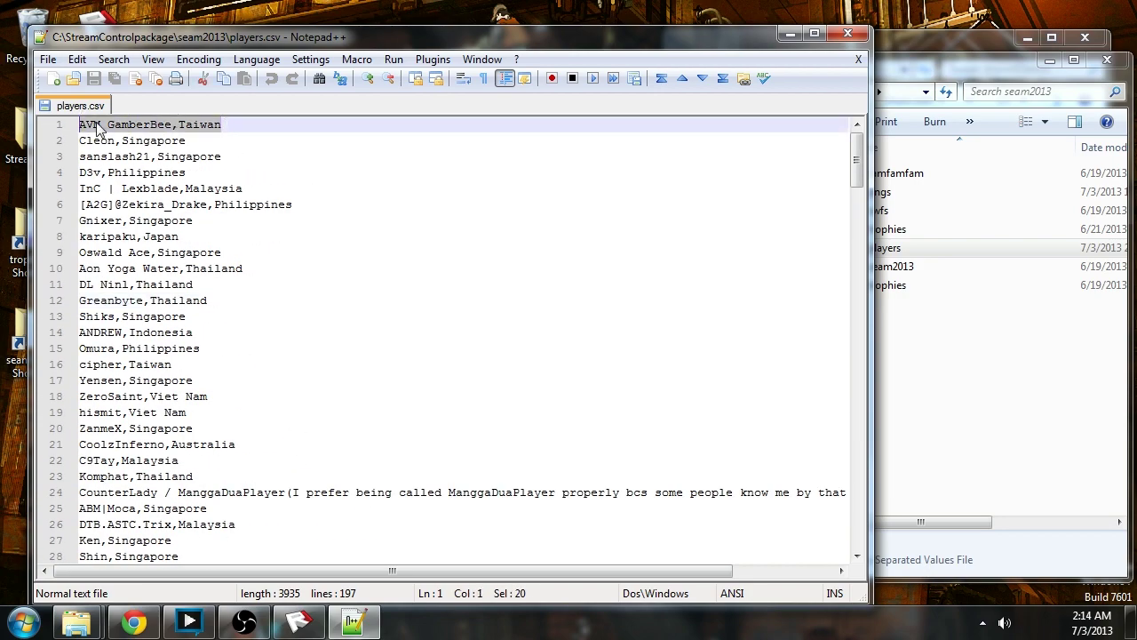
click(850, 32)
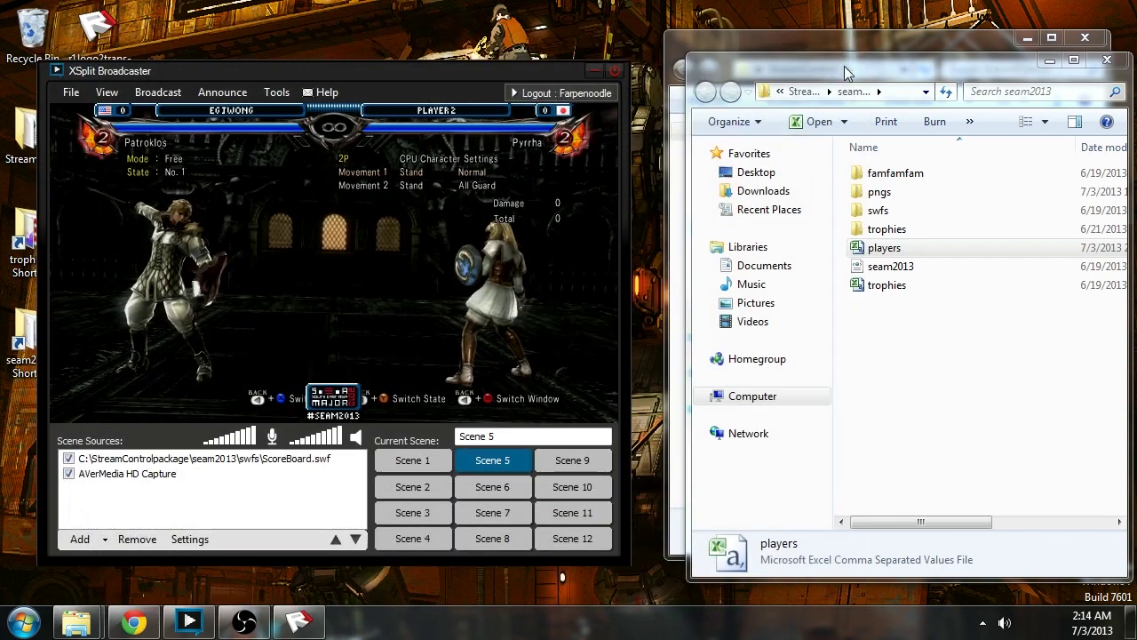
Switch to the untitled Google spreadsheet in Chrome and start choosing a computer file to open as a spreadsheet.
click(142, 629)
click(255, 32)
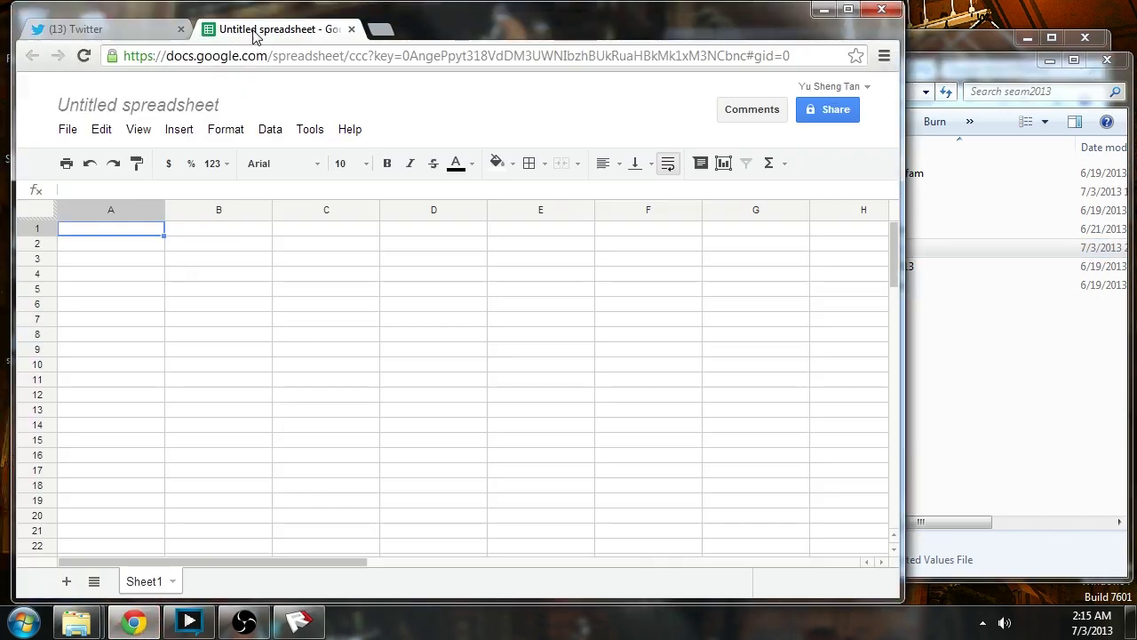
click(70, 129)
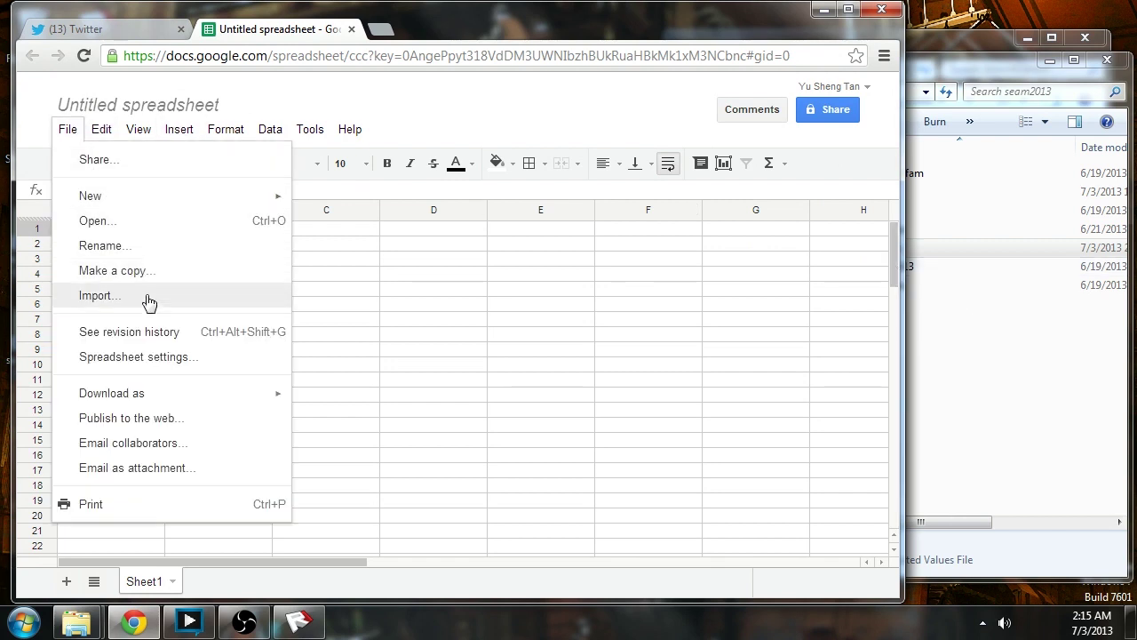
click(150, 223)
click(258, 458)
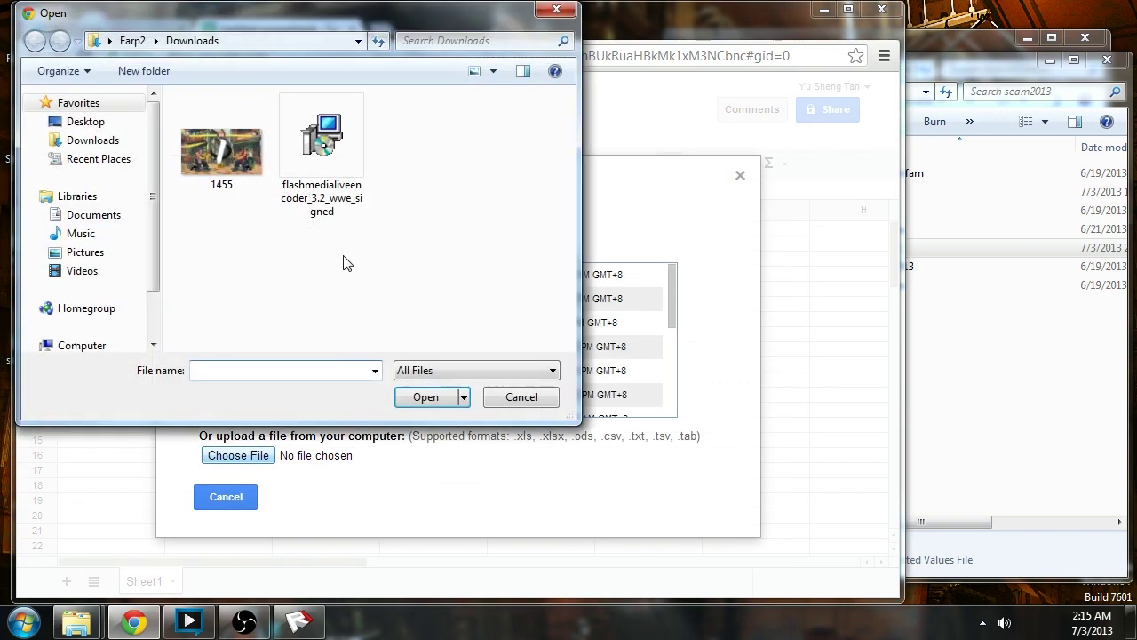
Upload the players file from C:\StreamControlpackage\seam2013 and open it as a Google spreadsheet.
scroll(158, 267, down, 2)
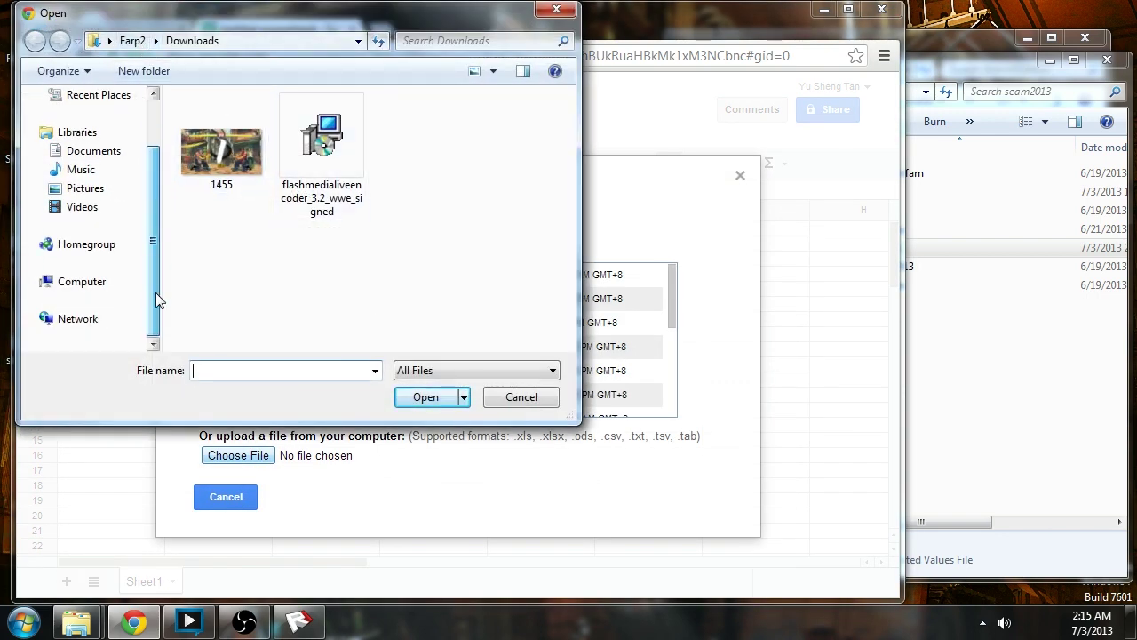
click(81, 282)
double_click(240, 203)
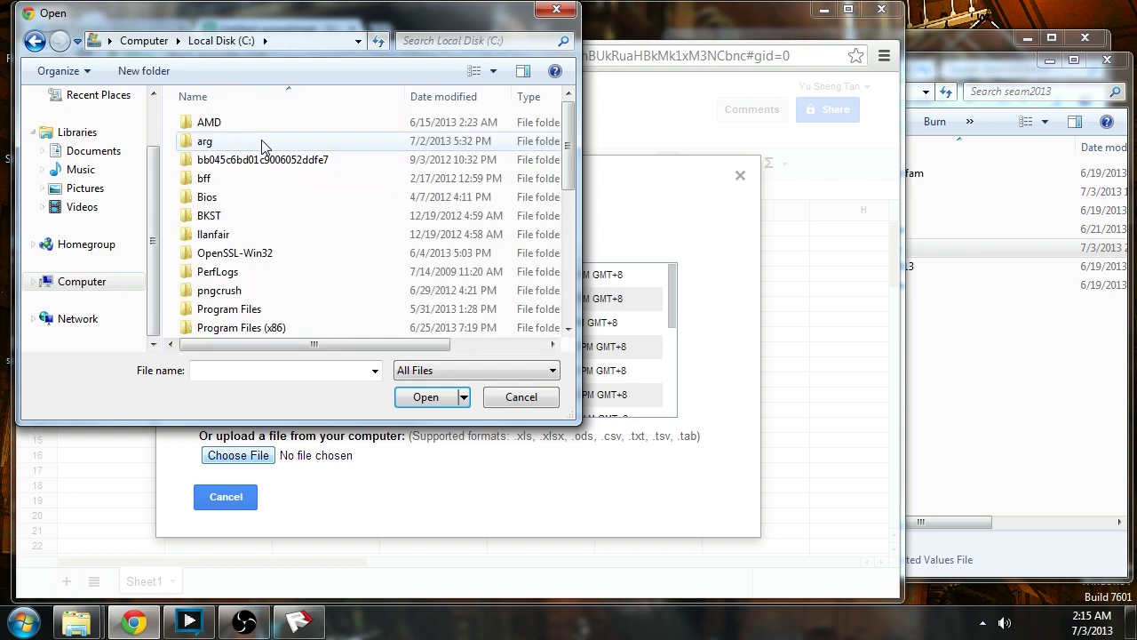
scroll(264, 145, down, 5)
text(streamcontrolp)
key(Return)
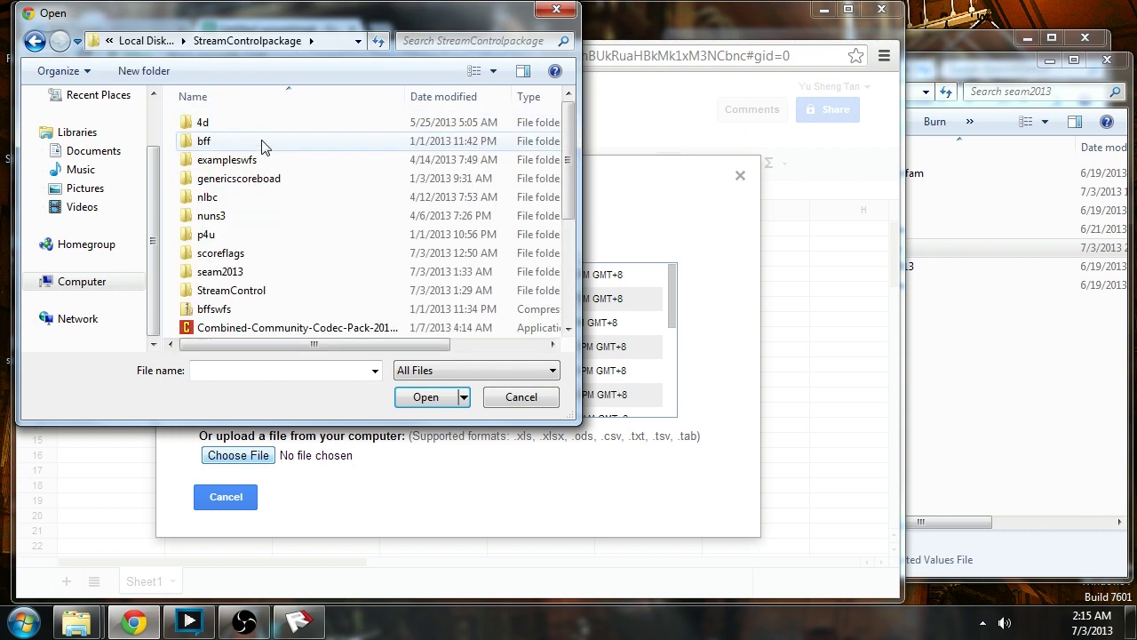
text(seam)
key(Return)
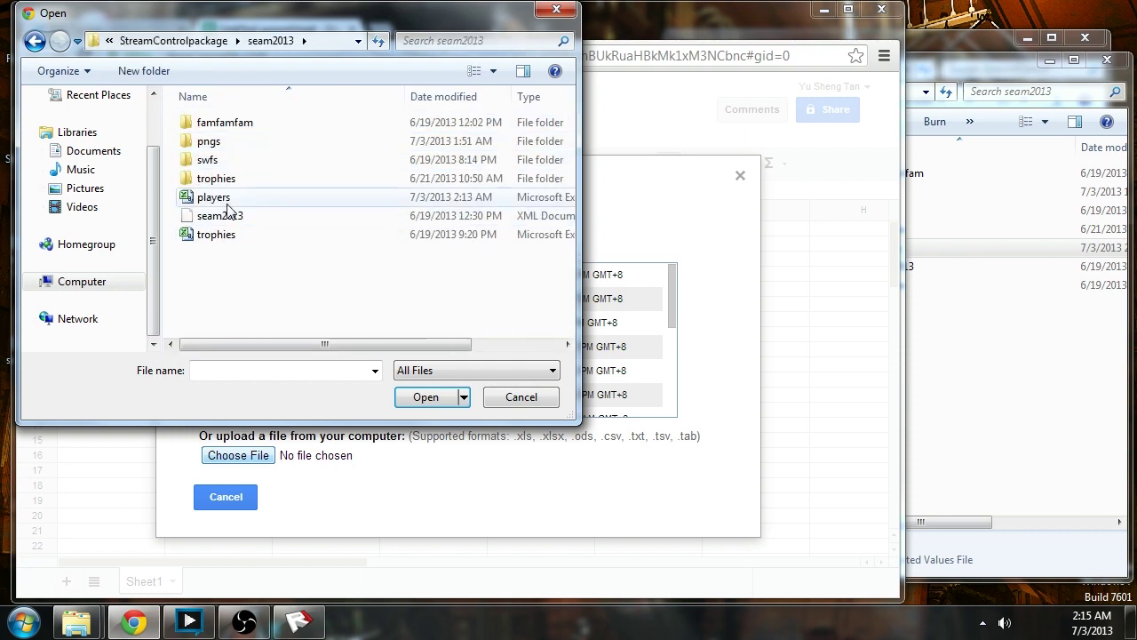
double_click(249, 197)
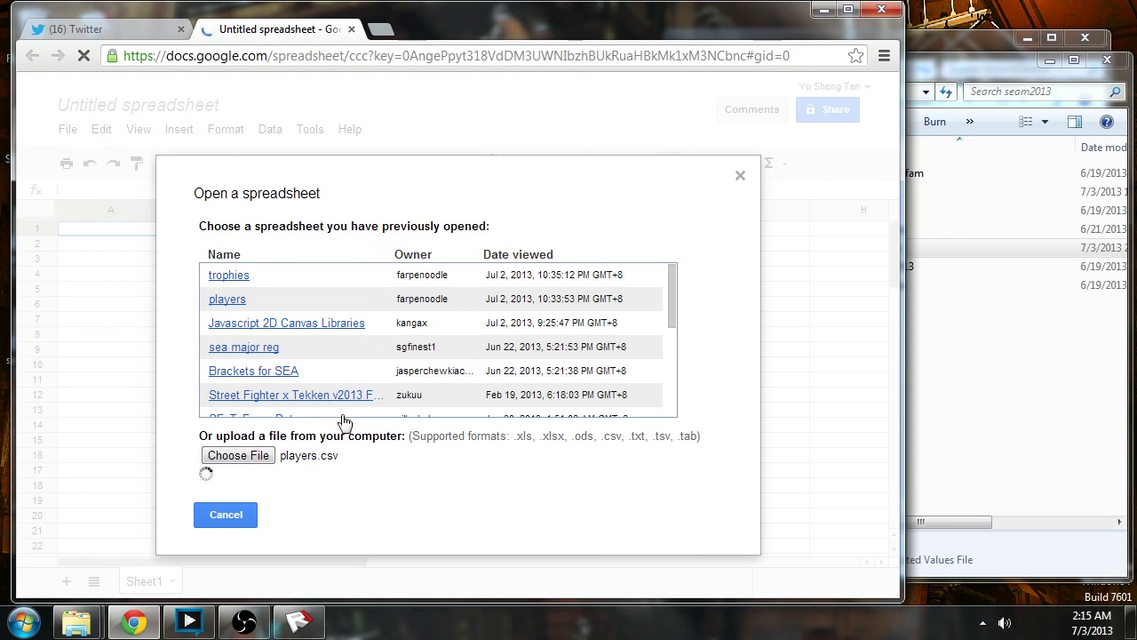
click(384, 477)
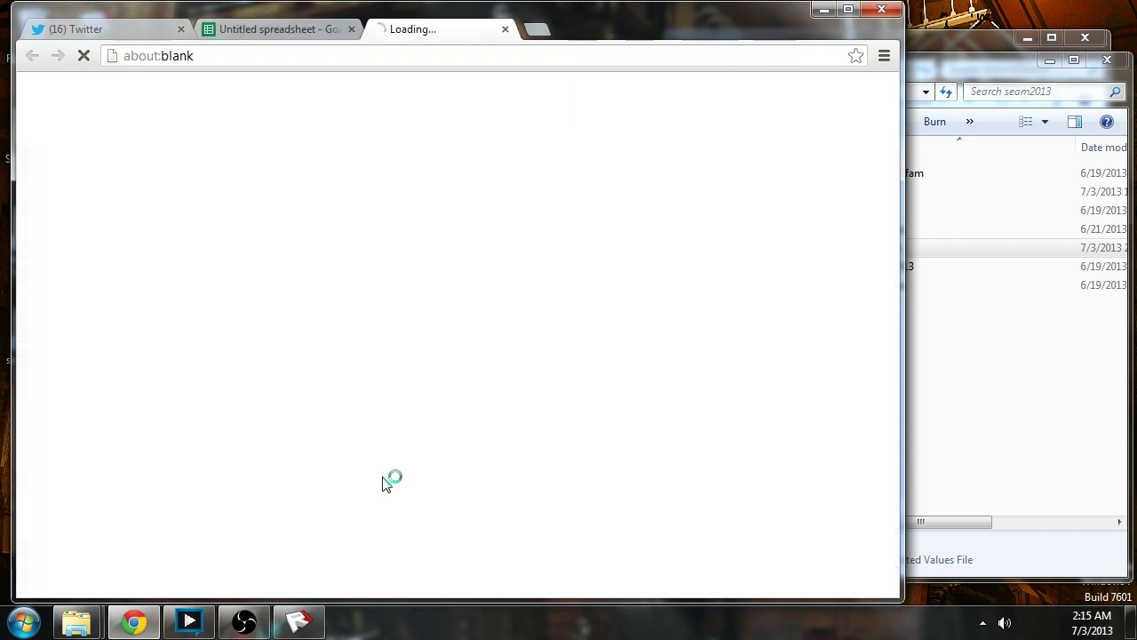
Widen column A of the players spreadsheet so the player names fit on one line.
scroll(244, 263, down, 3)
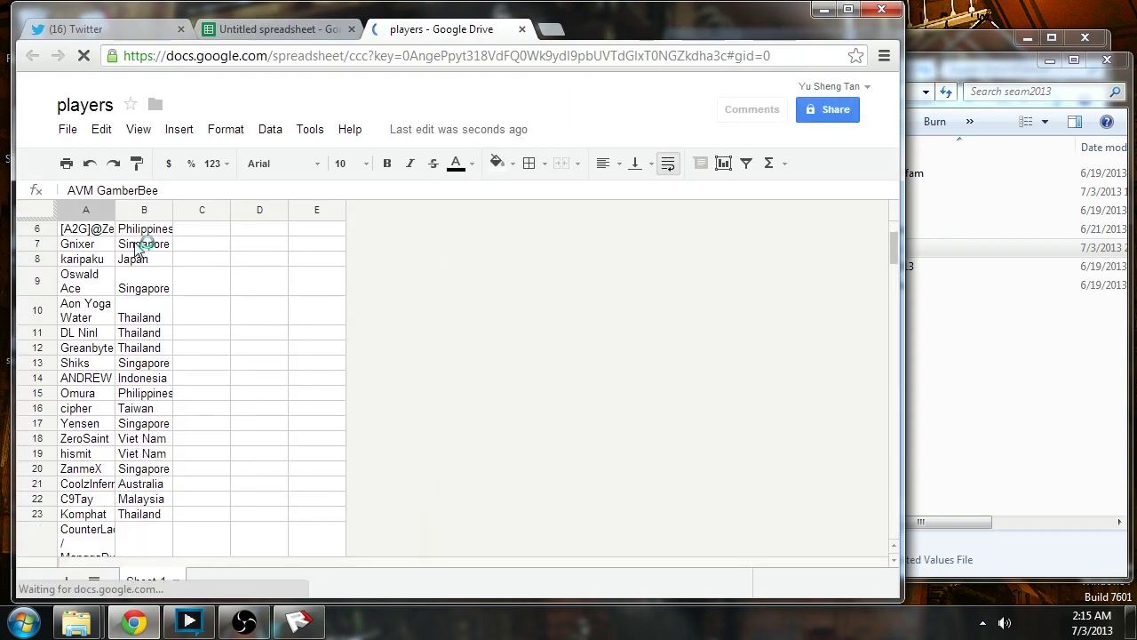
drag(116, 216, 197, 214)
click(241, 244)
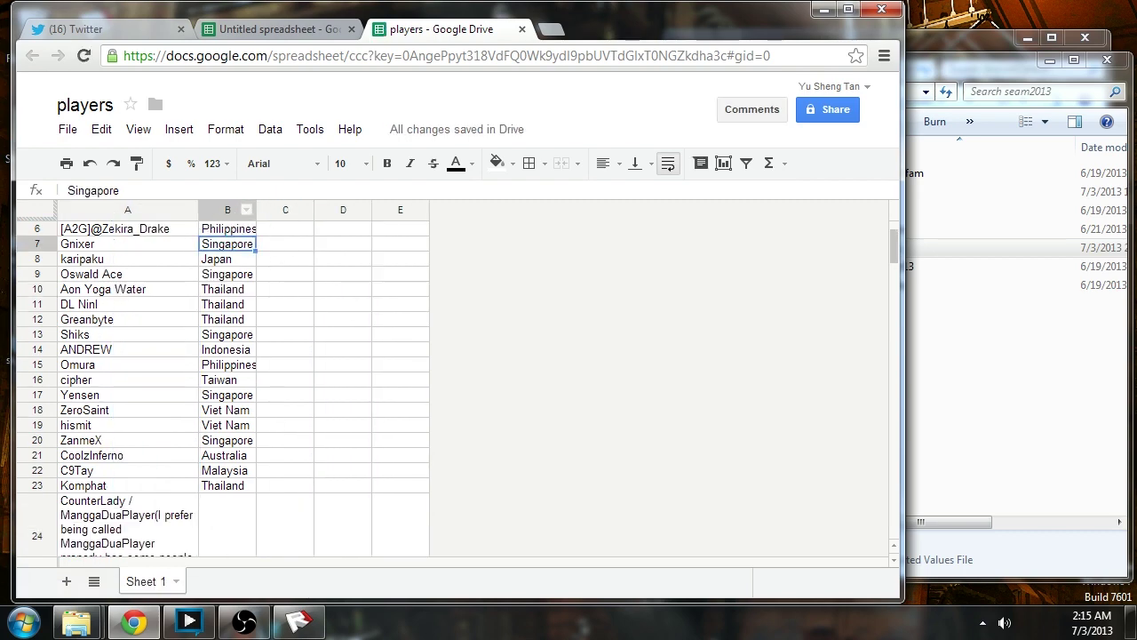
Look through the player names and countries in the players spreadsheet, and view its file options.
scroll(244, 257, down, 3)
scroll(237, 283, up, 5)
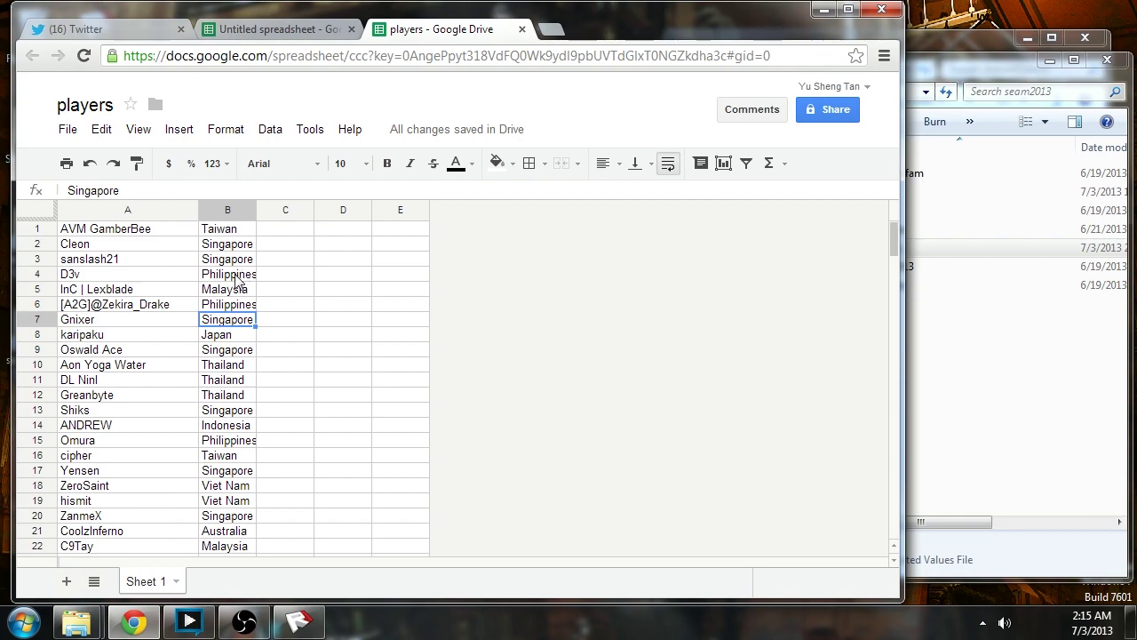
scroll(236, 279, down, 20)
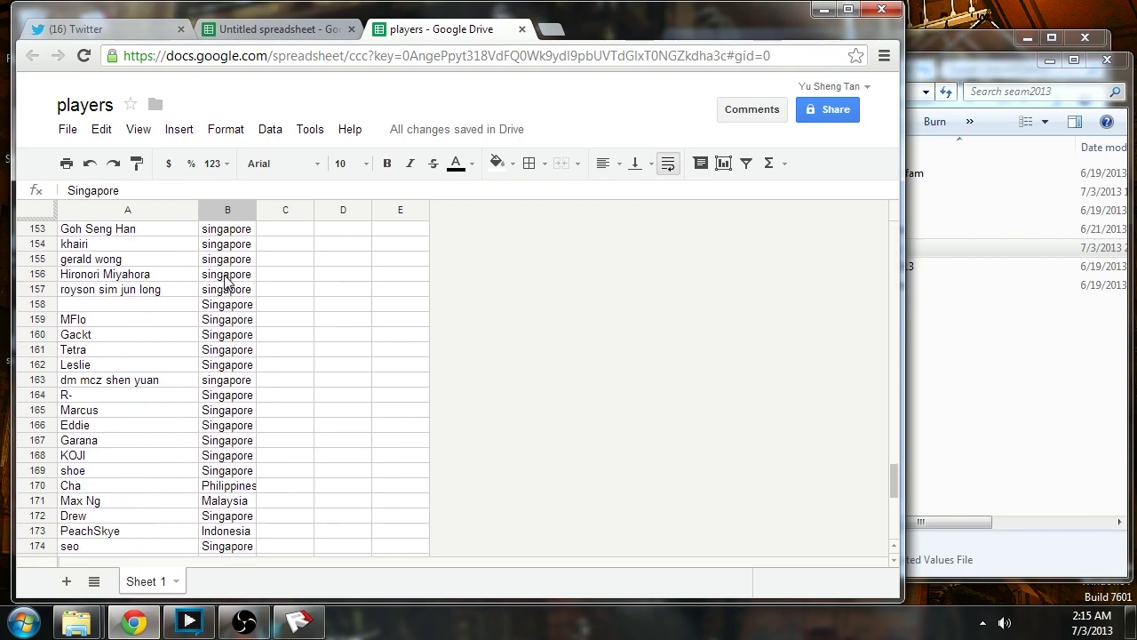
scroll(226, 281, down, 9)
scroll(227, 281, up, 20)
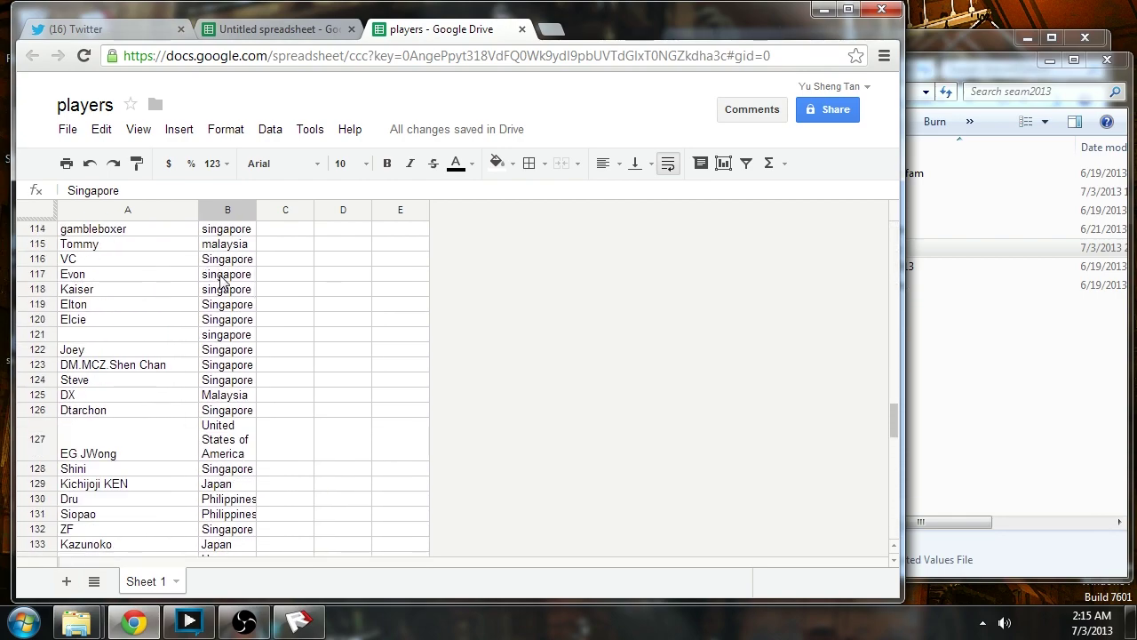
scroll(224, 281, up, 20)
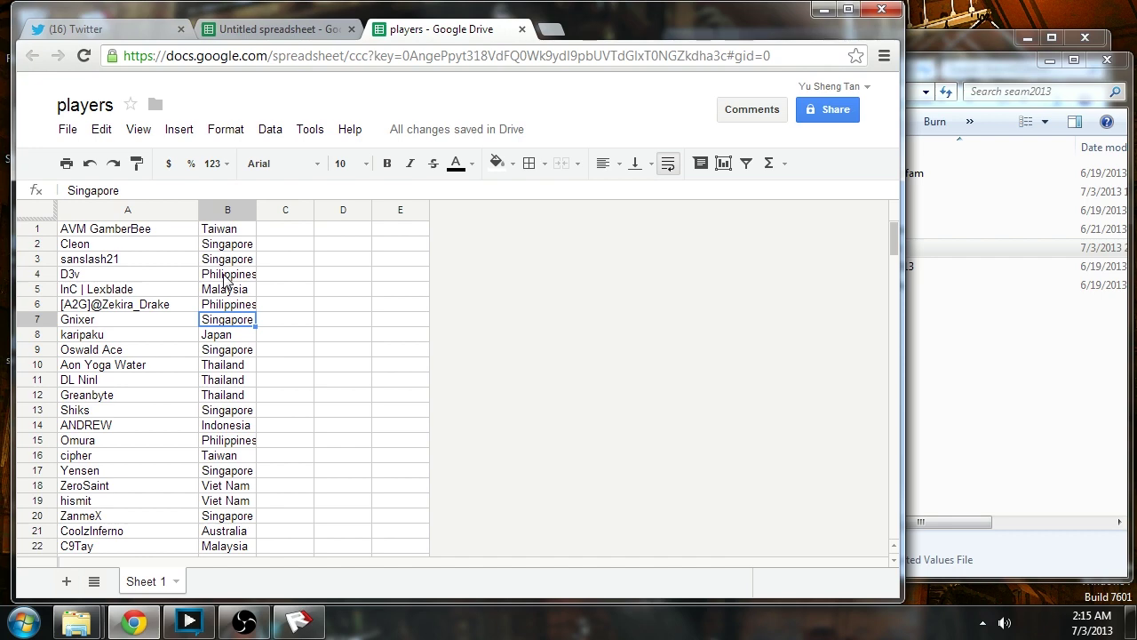
click(69, 130)
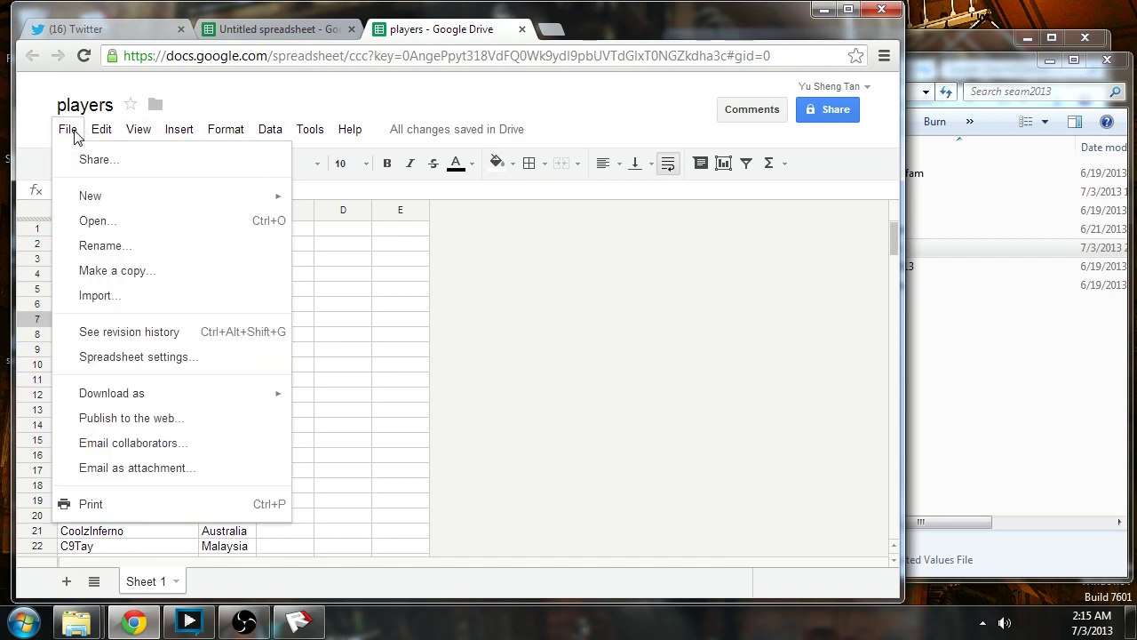
click(74, 133)
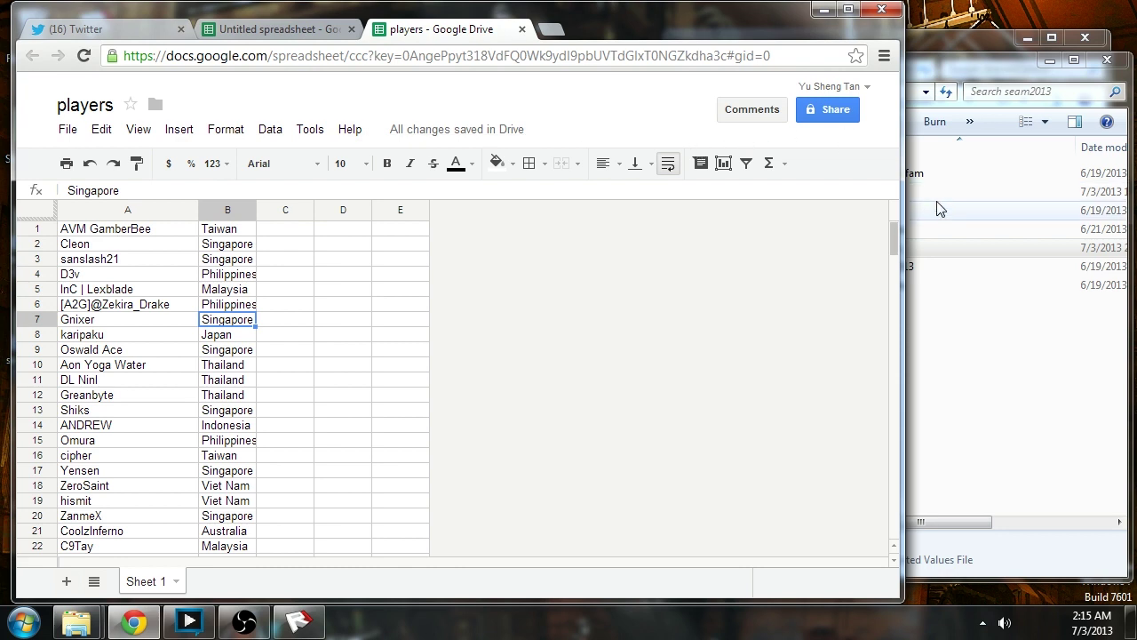
View the download formats for the players spreadsheet, including Comma Separated Values for the current sheet.
click(68, 130)
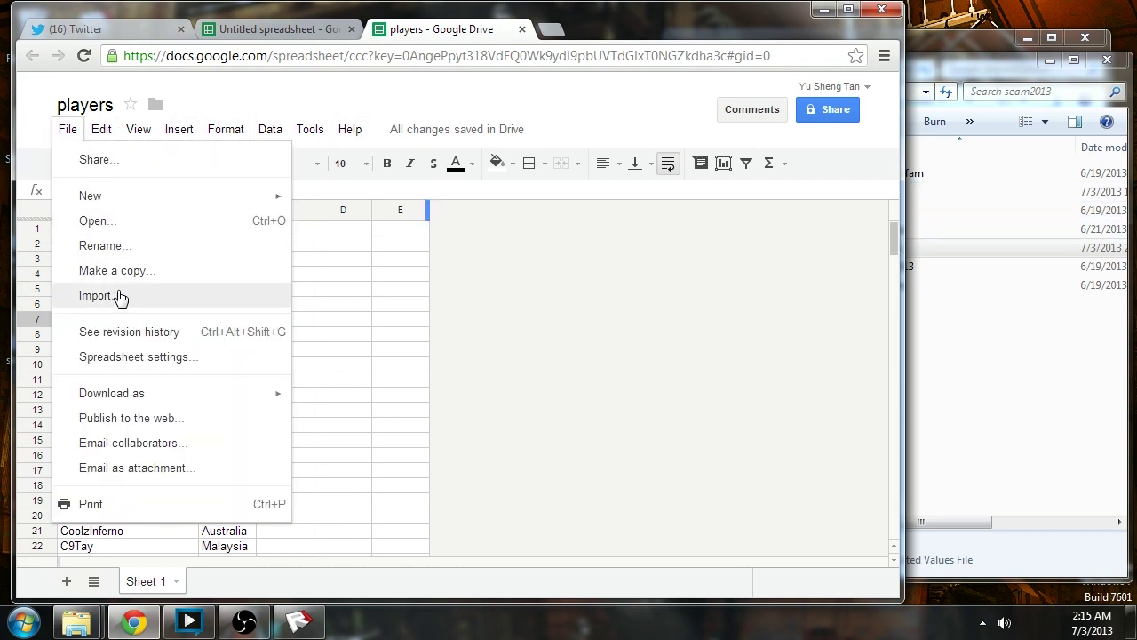
mouse_move(133, 402)
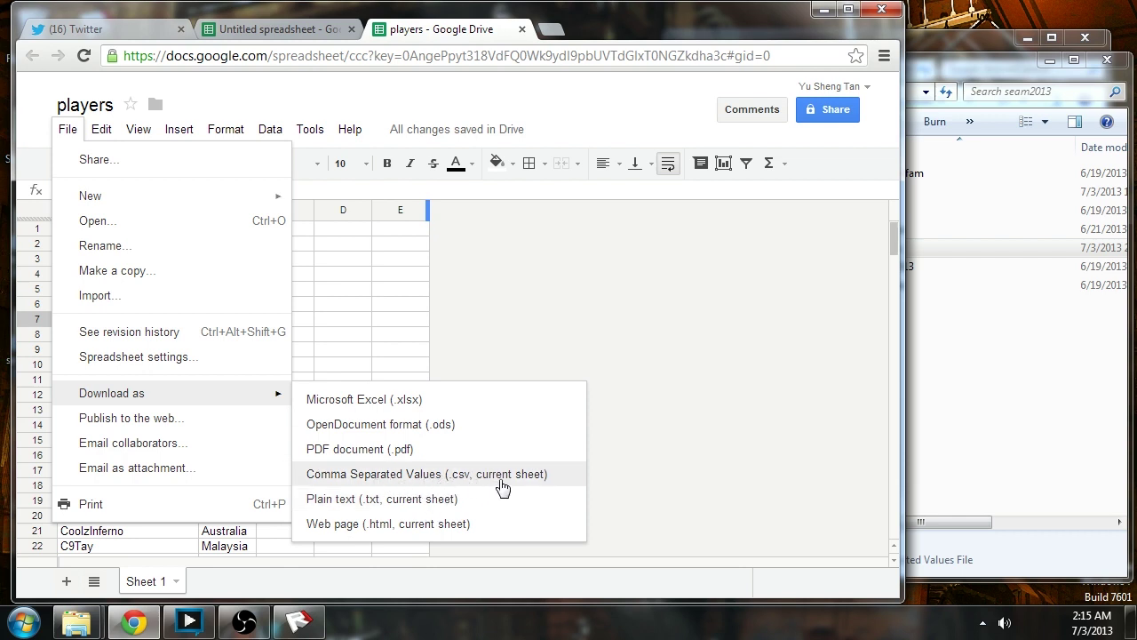
click(644, 345)
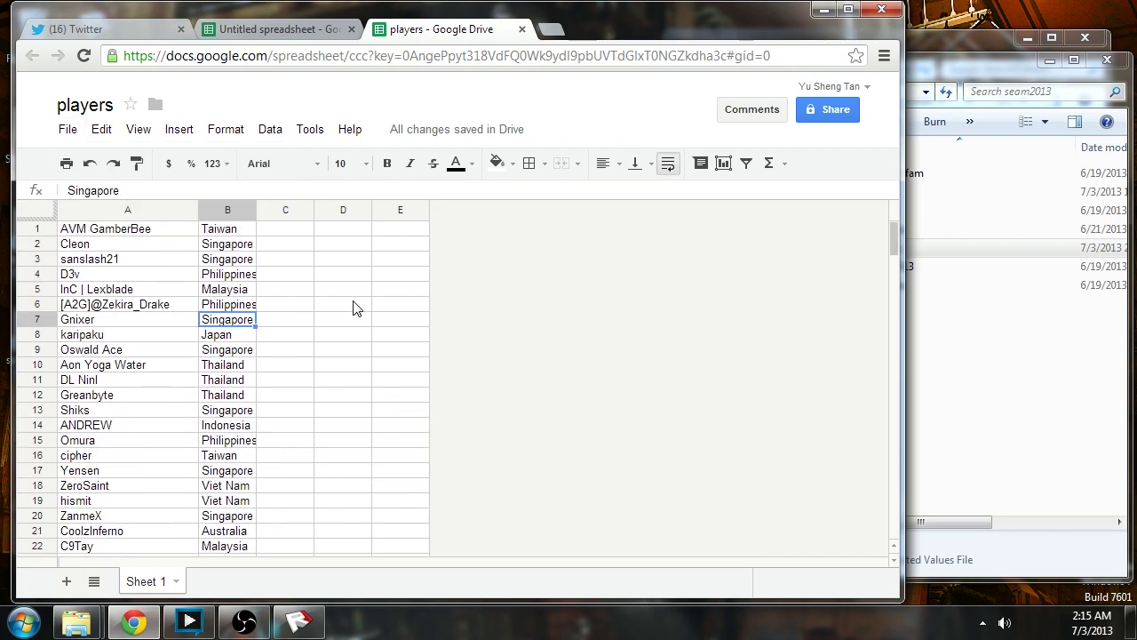
Close the players spreadsheet and minimize Chrome to get back to XSplit Broadcaster.
click(521, 29)
click(915, 306)
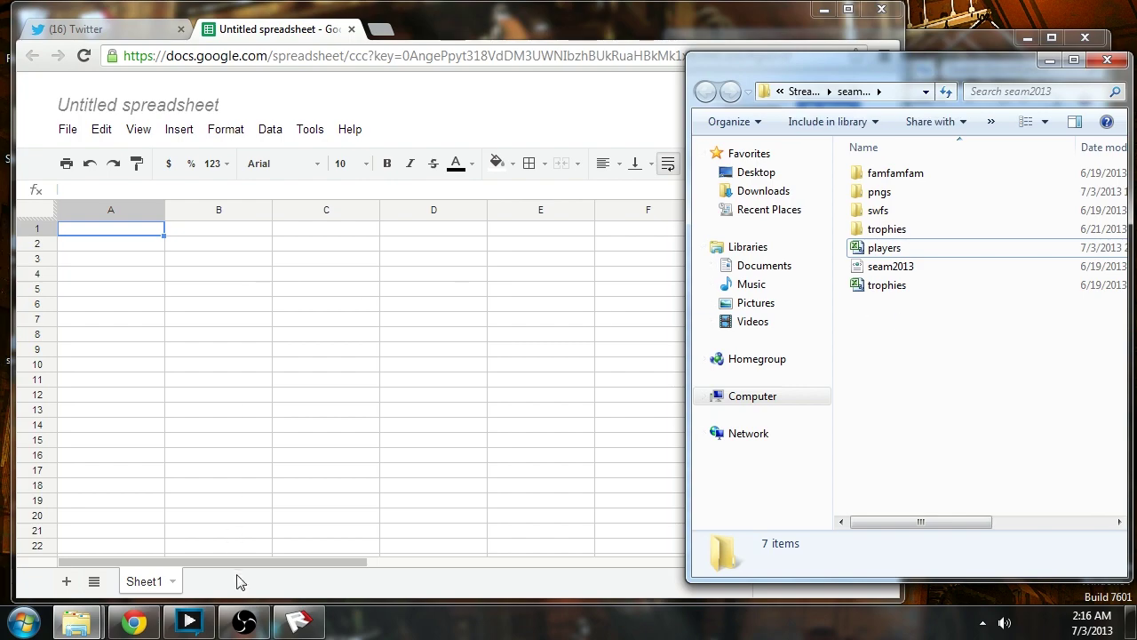
click(188, 621)
click(293, 32)
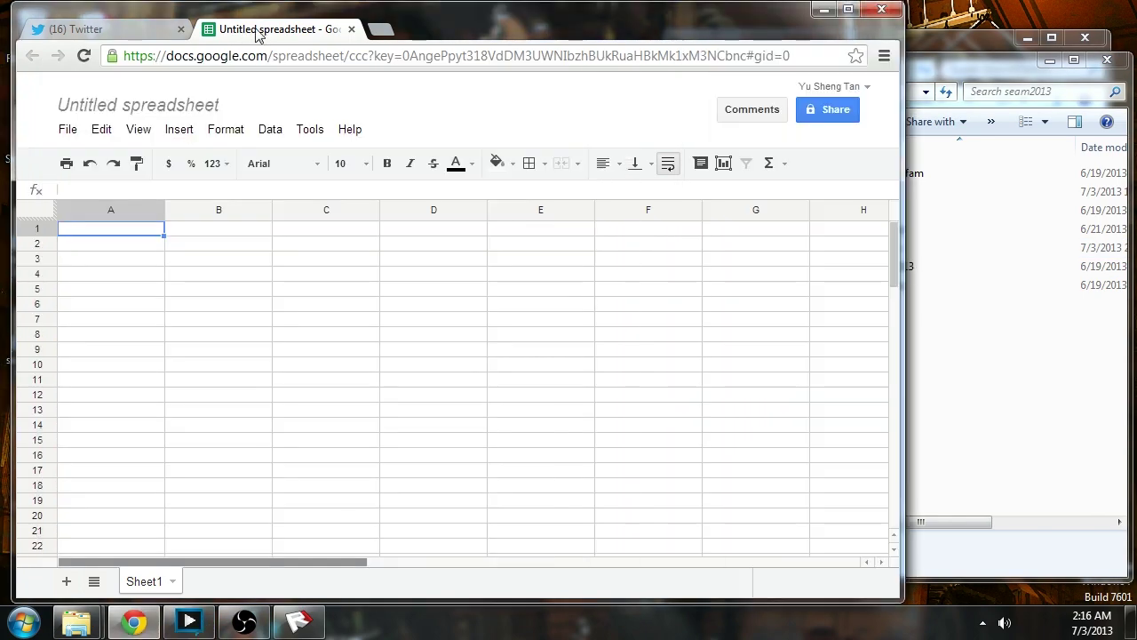
click(824, 8)
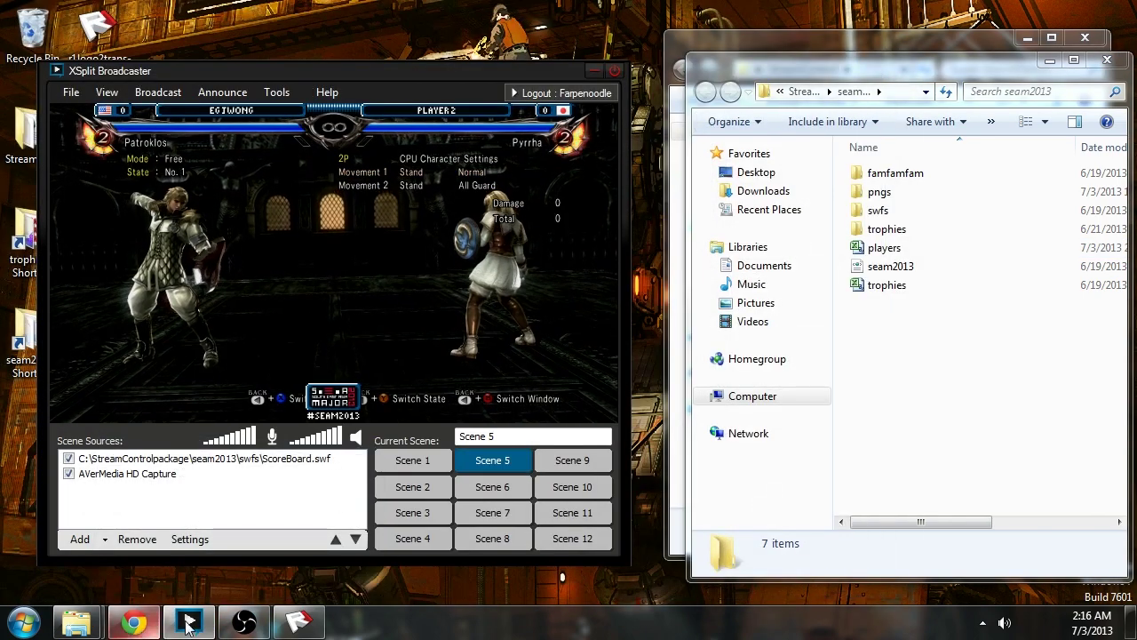
Switch to StreamControl and turn the E-Tank for player 1 on and back off.
click(293, 625)
click(1011, 261)
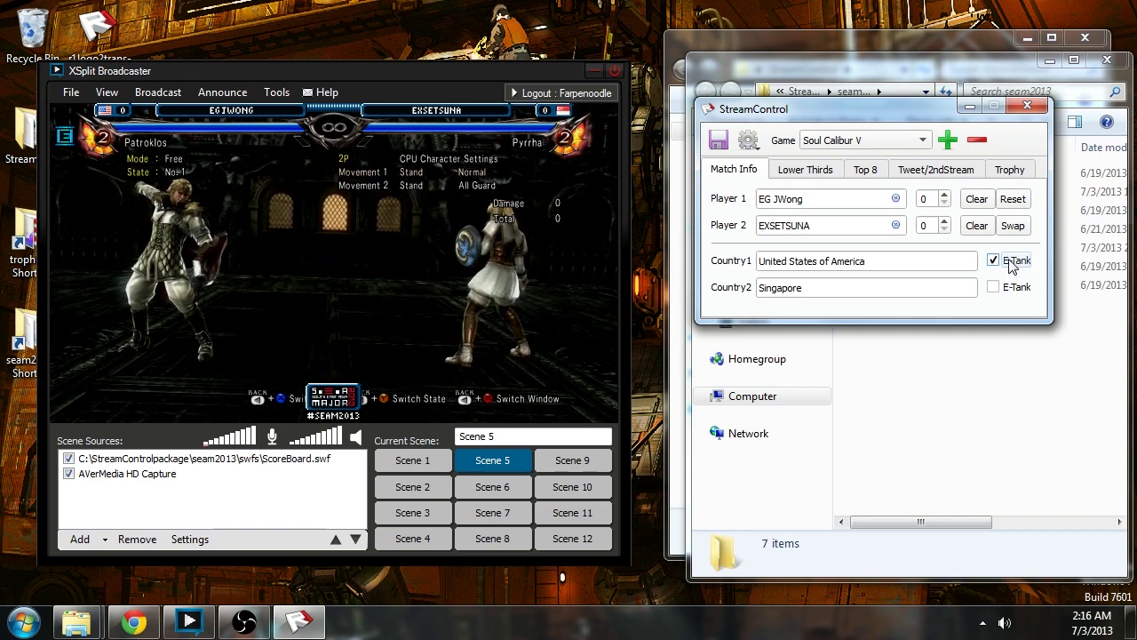
click(1010, 263)
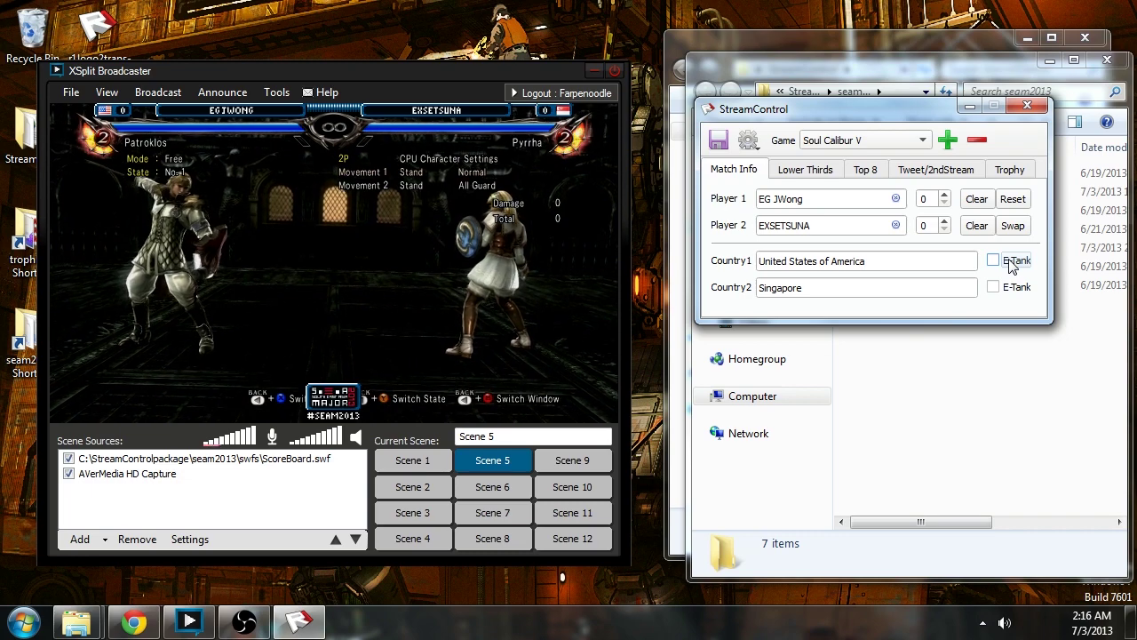
Look through StreamControl's match info, lower thirds, top 8 and tweet/second stream fields.
click(827, 176)
click(875, 170)
click(896, 170)
click(880, 171)
click(891, 170)
click(875, 170)
click(799, 171)
click(746, 171)
click(780, 176)
click(747, 171)
click(805, 170)
click(755, 170)
click(817, 171)
click(854, 175)
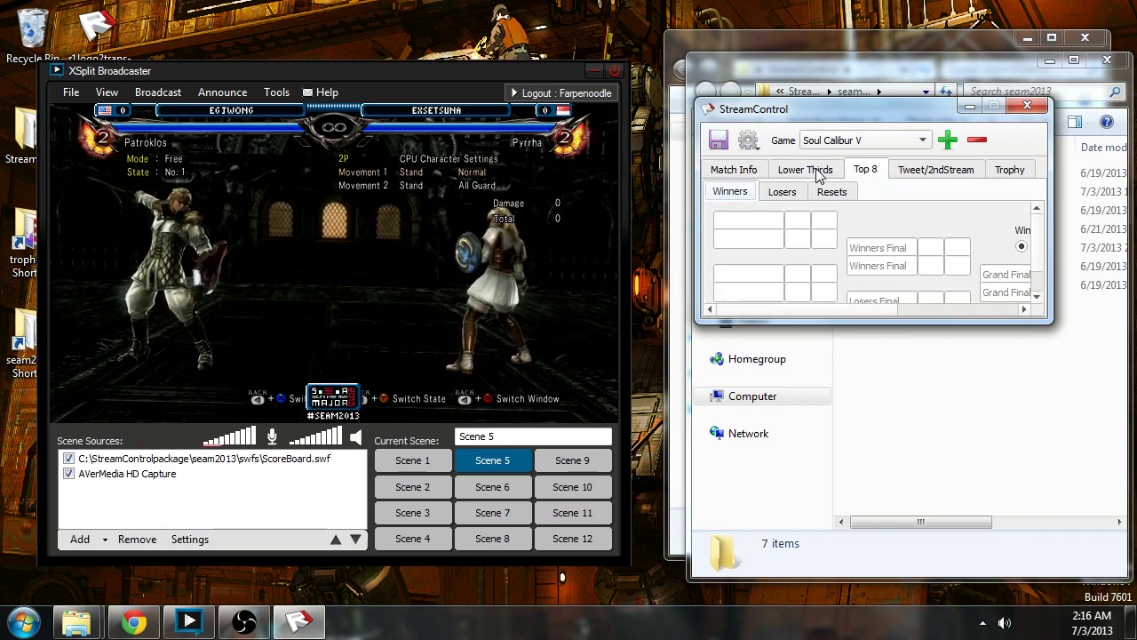
click(929, 169)
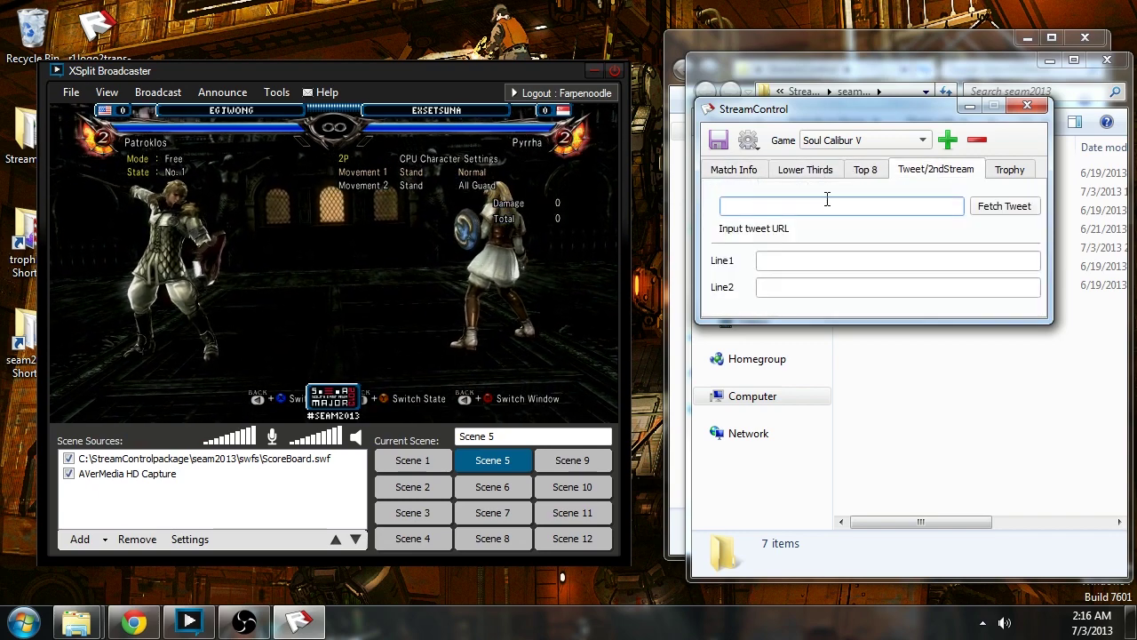
mouse_move(156, 619)
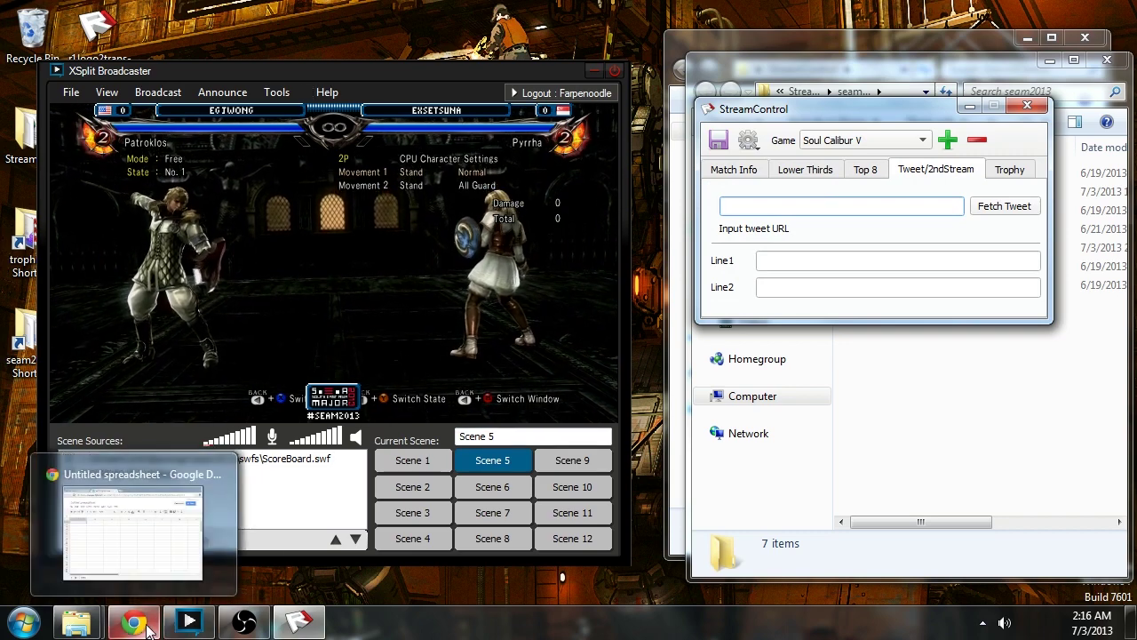
click(834, 172)
Show the winners bracket in Scene 6 and look over the matching Top 8 winners fields in StreamControl.
click(496, 492)
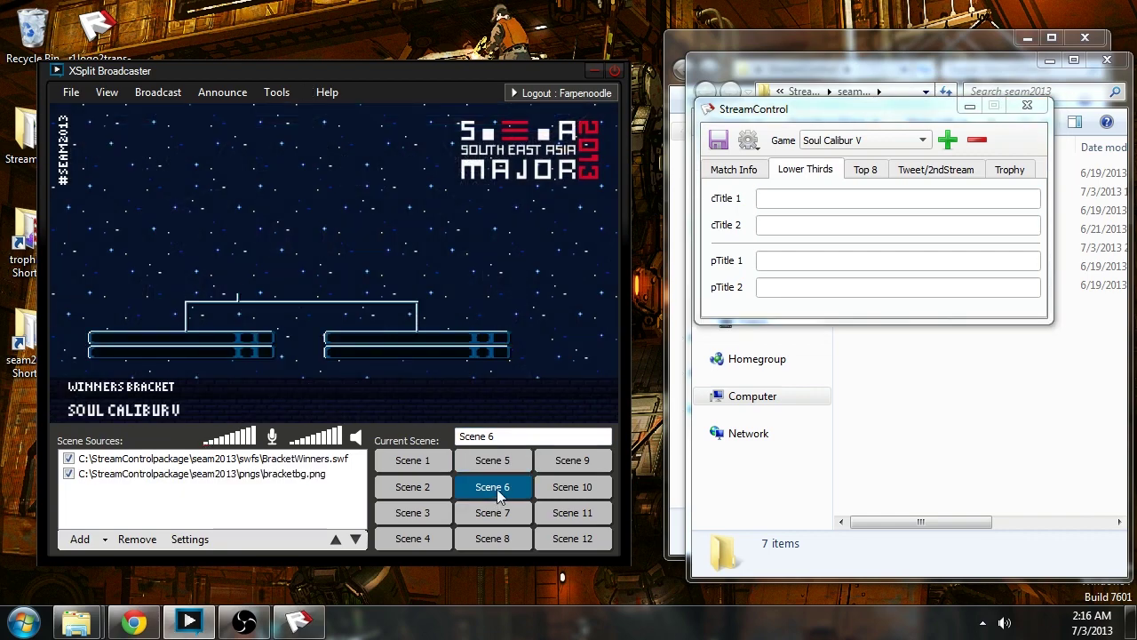
click(538, 374)
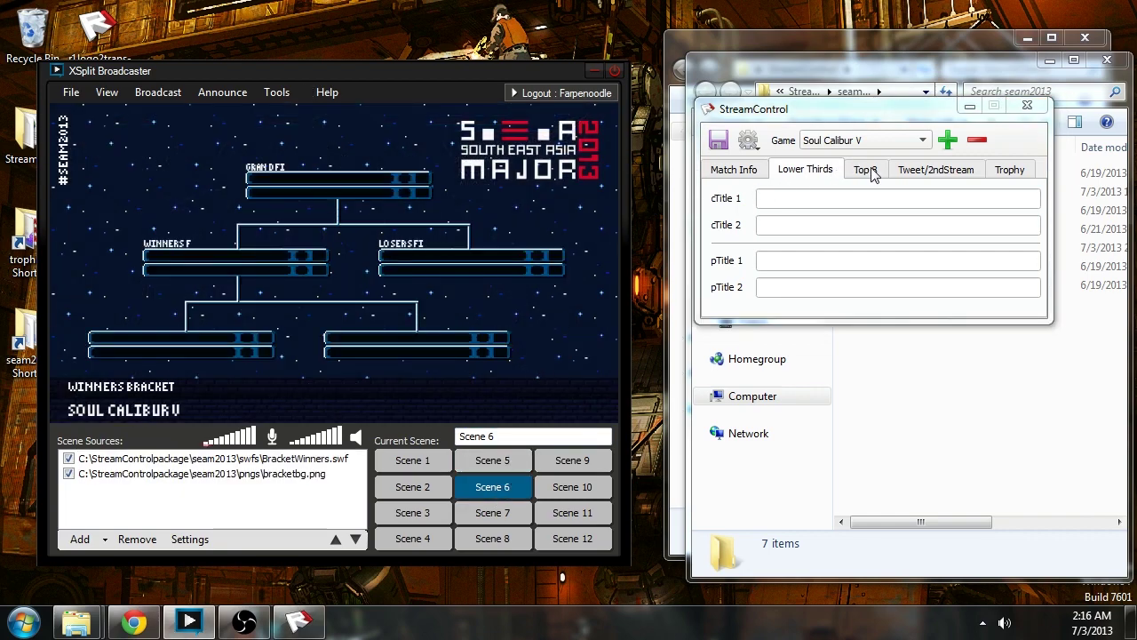
click(425, 218)
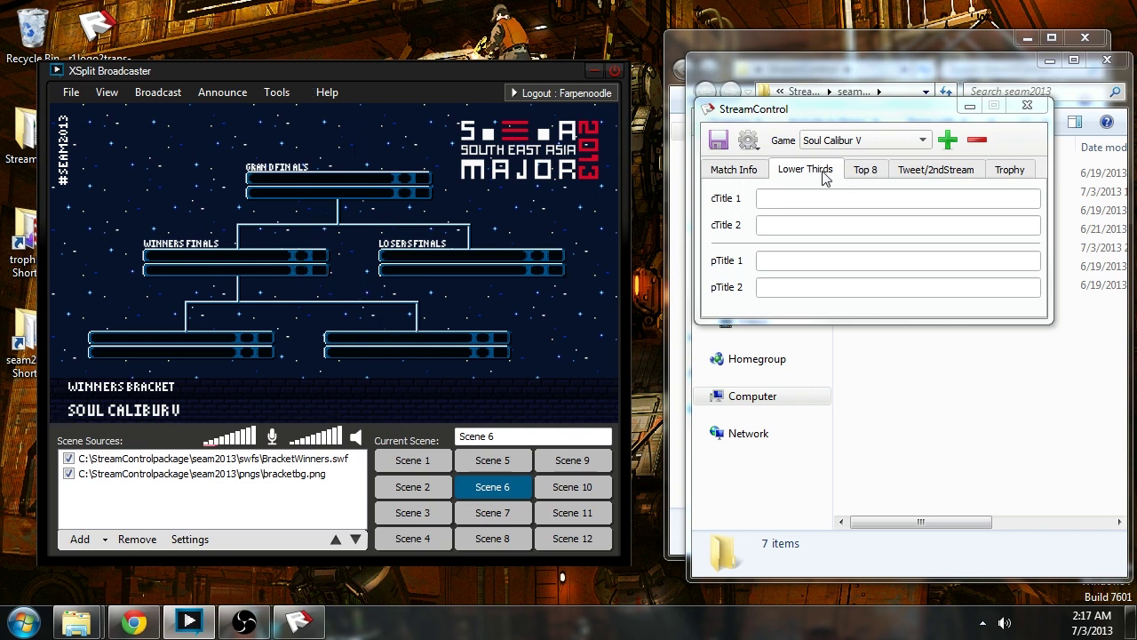
click(869, 172)
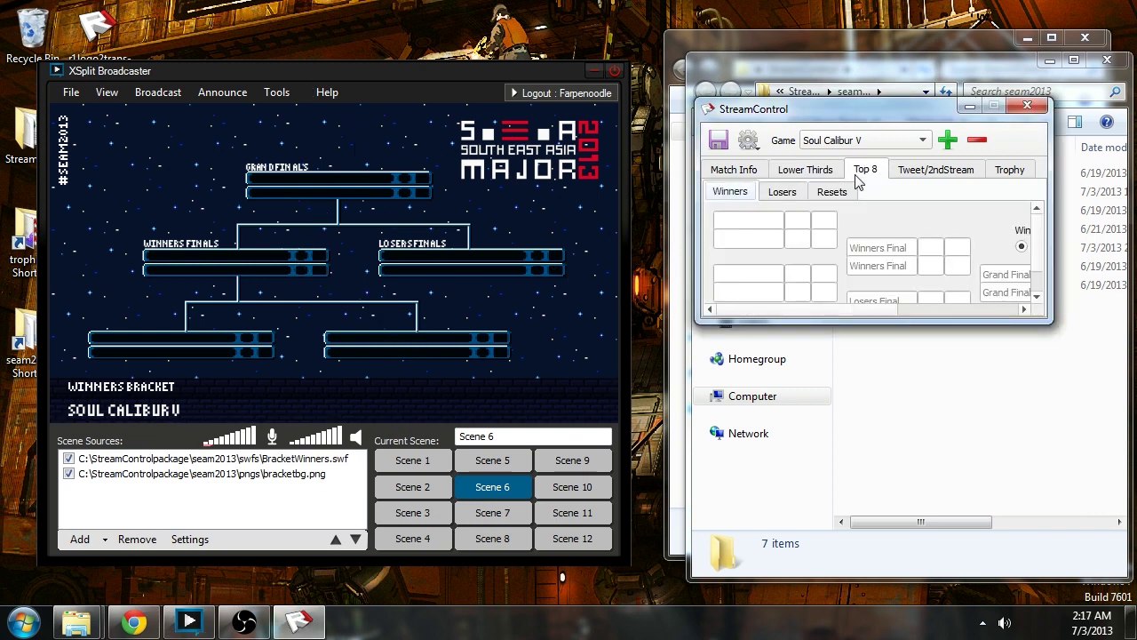
mouse_move(1039, 245)
mouse_down()
mouse_move(1042, 272)
mouse_move(1039, 228)
mouse_move(1033, 267)
mouse_up()
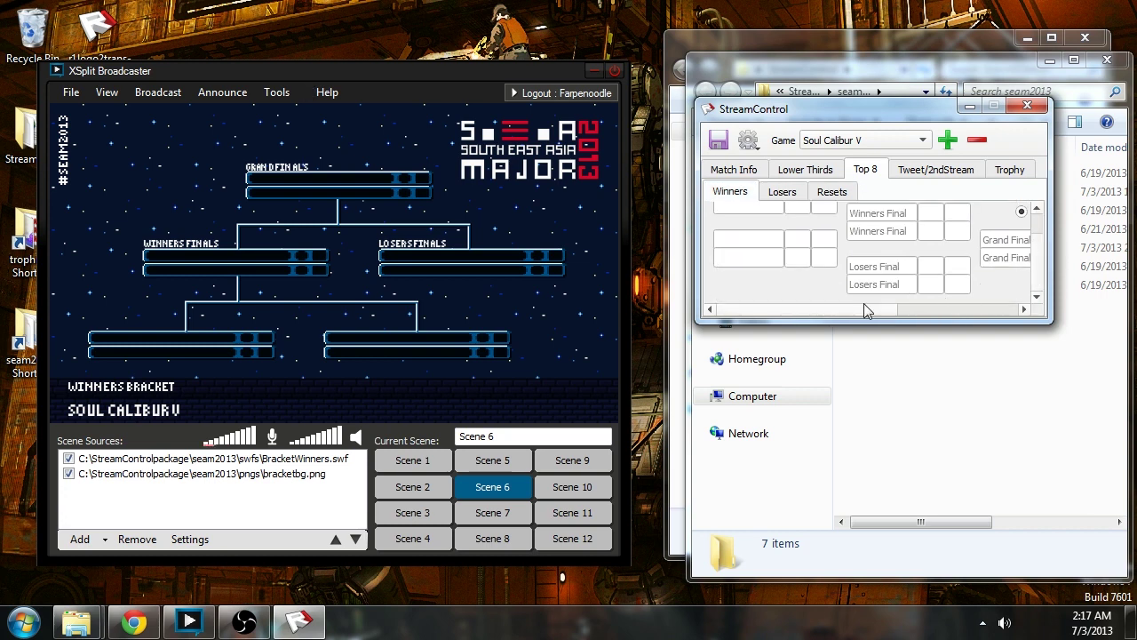
drag(859, 313, 722, 320)
drag(1040, 271, 1039, 238)
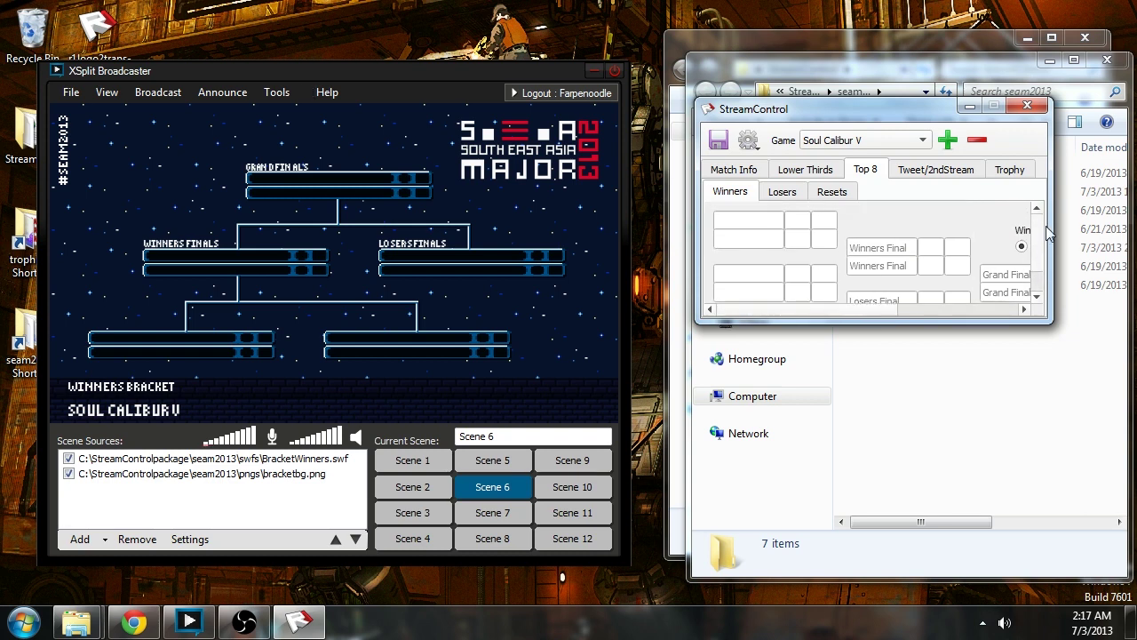
Fill the first winners match with EG JWong and AVM GamberBee, and reload the bracket by switching to Scene 5 and back to Scene 6.
click(751, 219)
key(ctrl+Tab)
key(ctrl+Tab)
key(ctrl+Tab)
text(EG)
click(758, 236)
click(758, 235)
text(A)
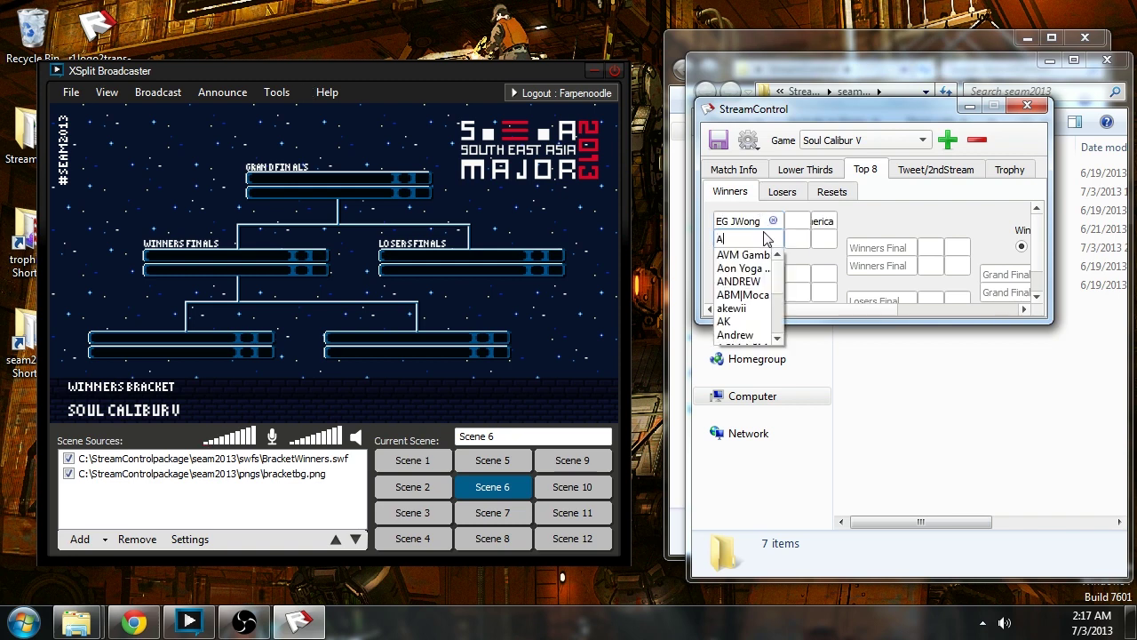
key(Down)
key(Return)
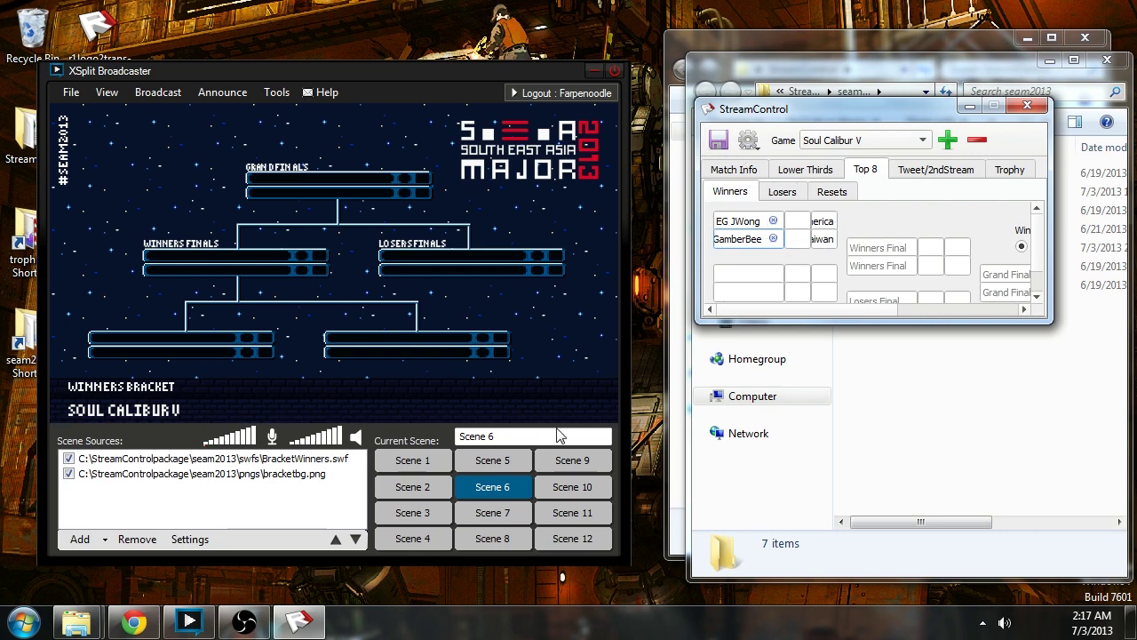
click(494, 462)
click(508, 489)
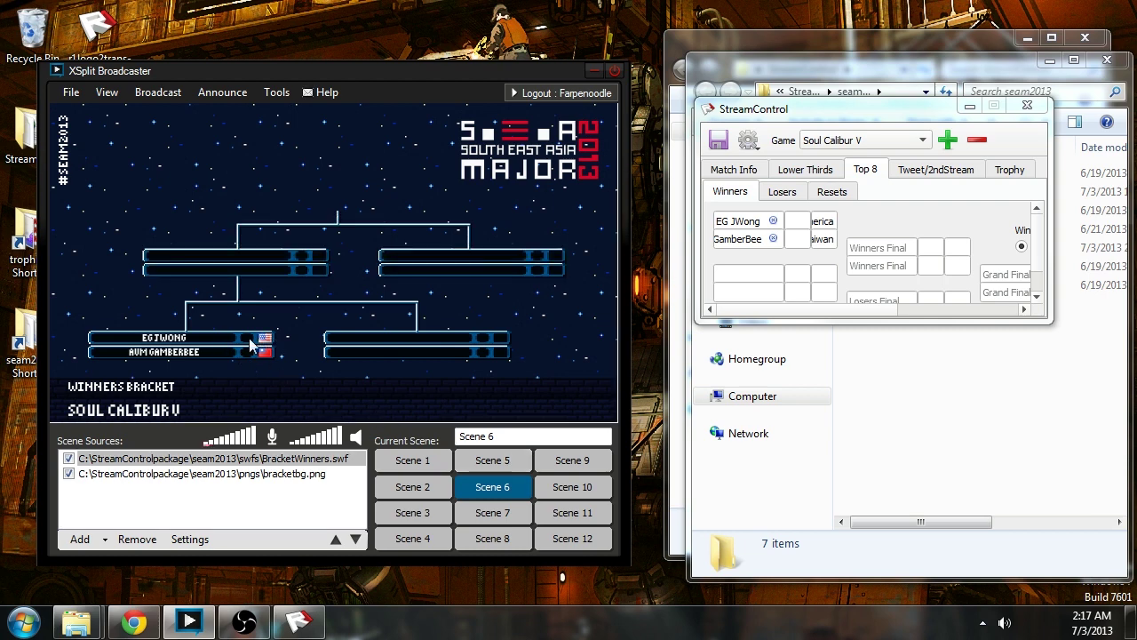
Enter EG JWong as the first Winners Final player, save, and show the bracket in Scene 6.
click(884, 249)
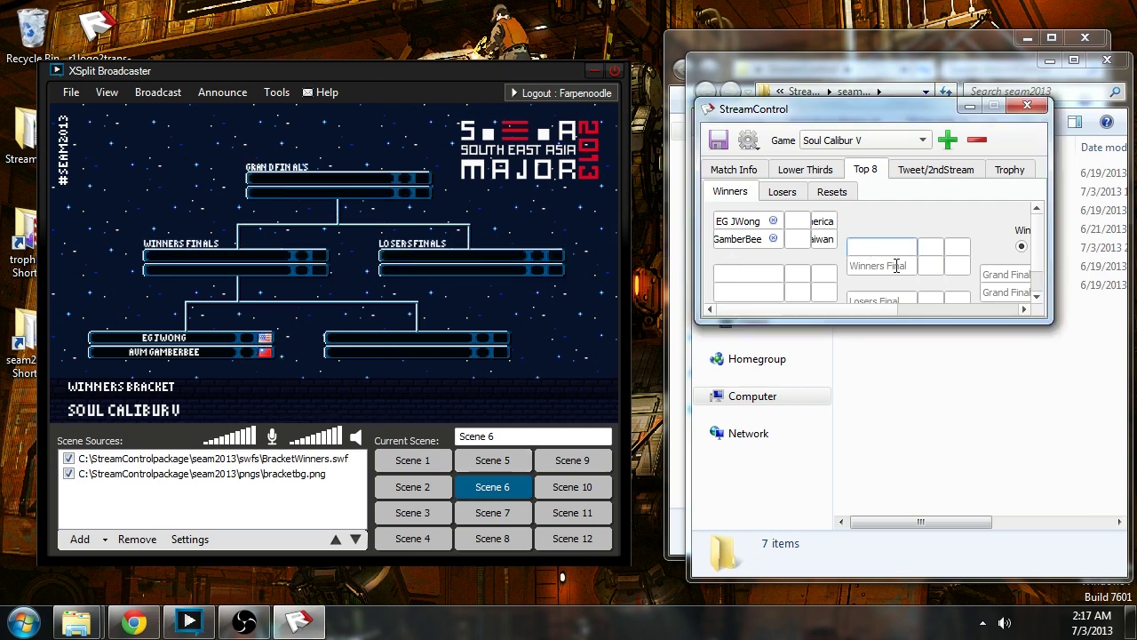
text(EG JWong)
click(897, 265)
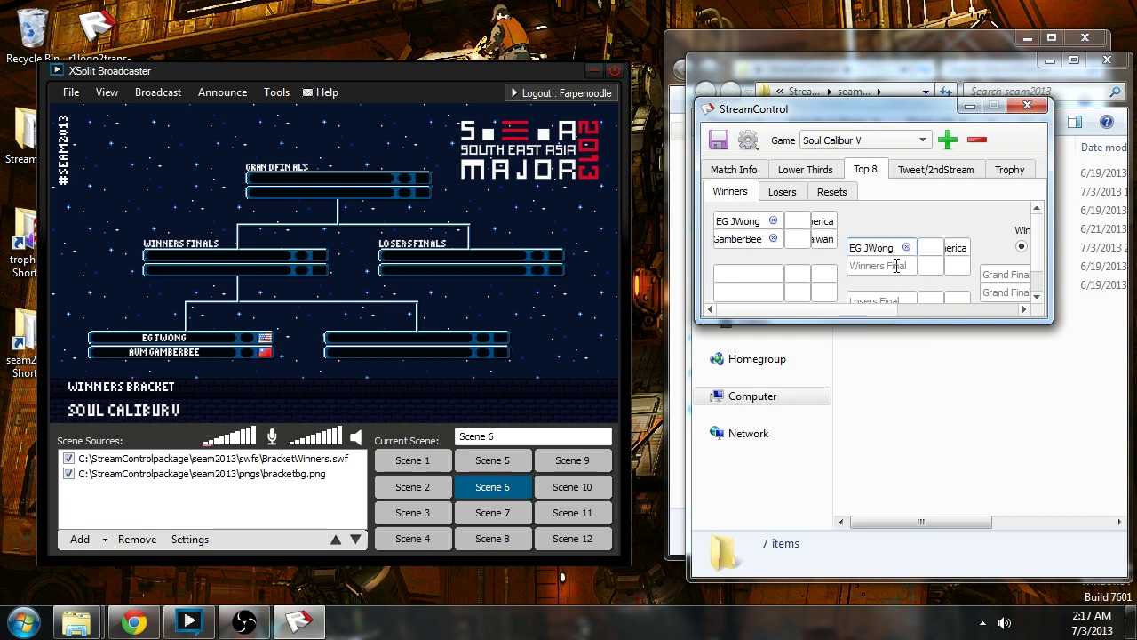
click(718, 142)
click(521, 485)
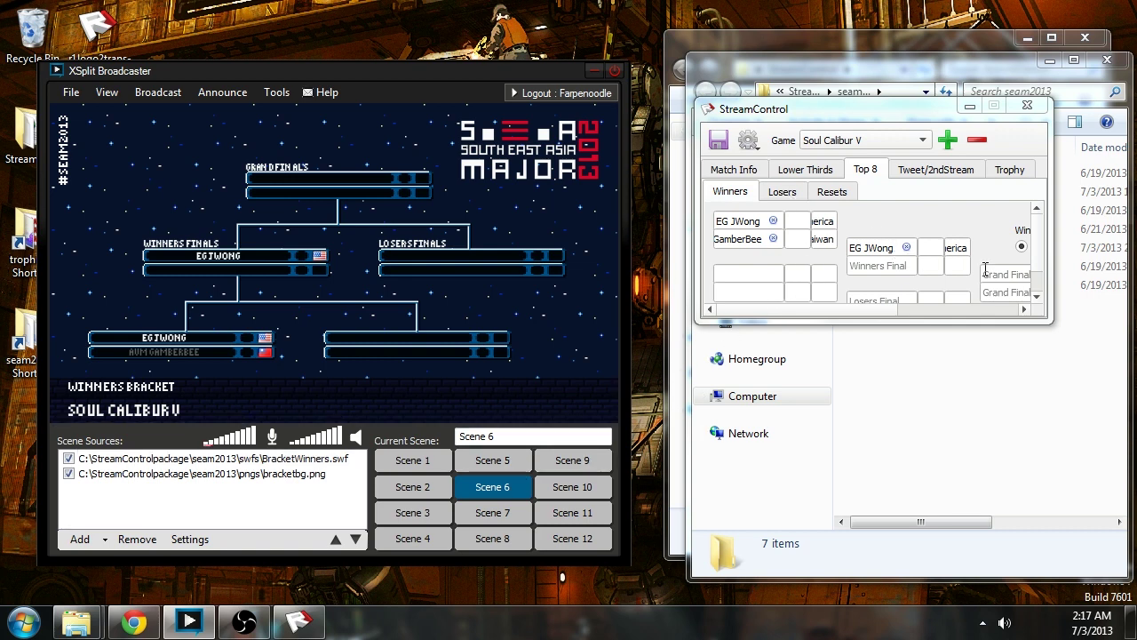
Set the winner option above the Grand Final fields to Player 1.
scroll(1035, 285, down, 2)
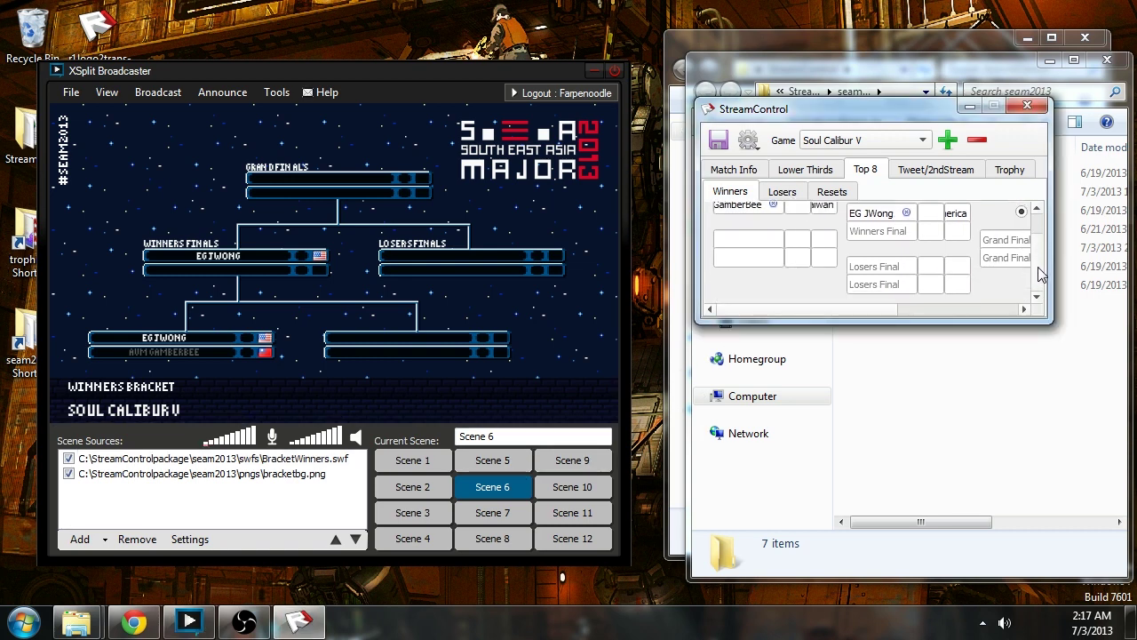
scroll(997, 301, right, 3)
scroll(1038, 266, up, 2)
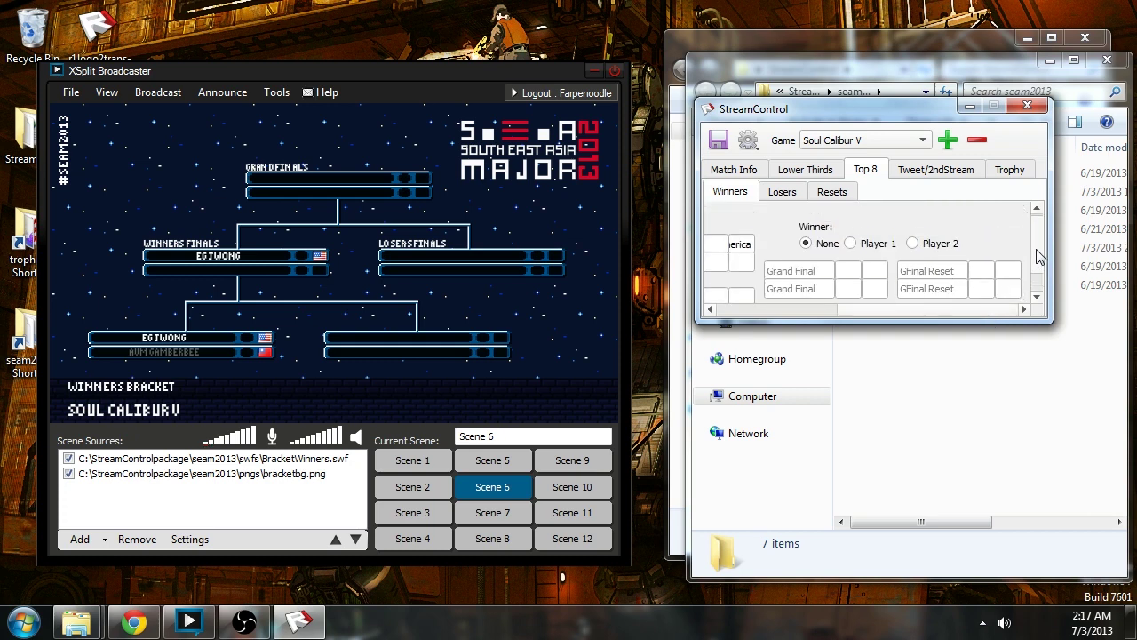
click(872, 251)
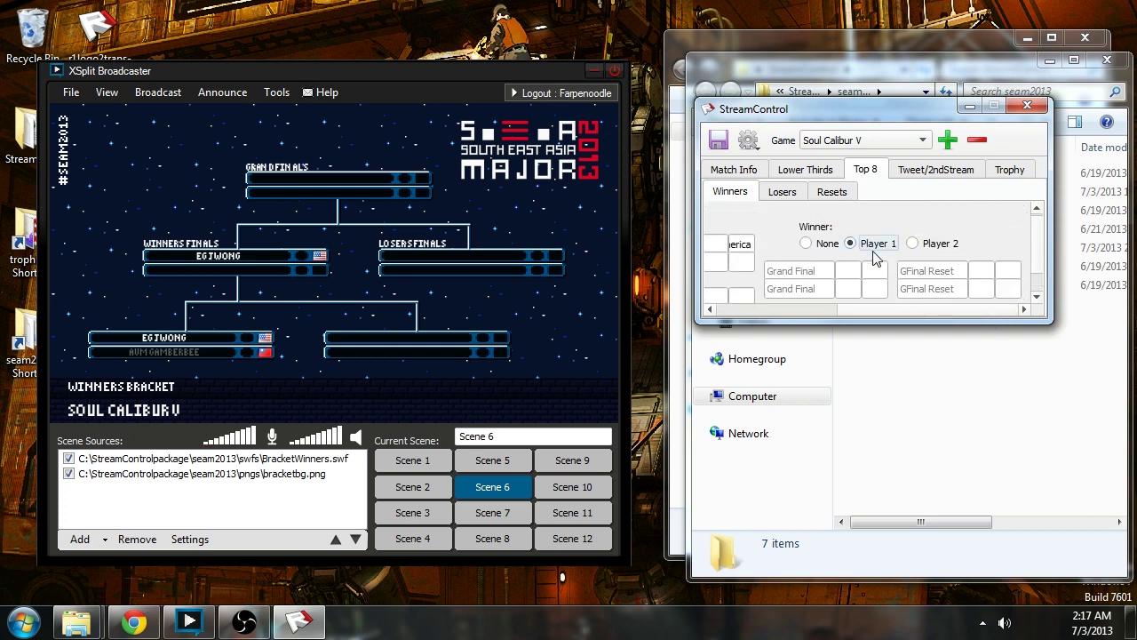
click(824, 245)
click(850, 249)
Enter Aon Yoga Water as the second Winners Final player.
drag(930, 308, 837, 308)
click(852, 263)
text(Yoga)
click(866, 278)
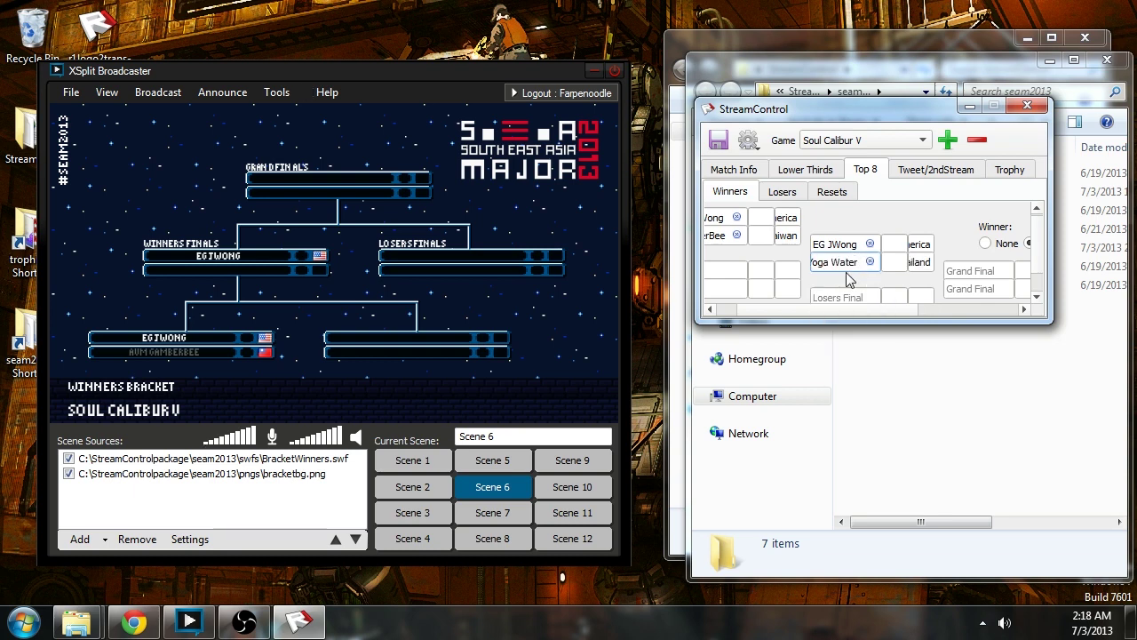
click(761, 271)
click(733, 273)
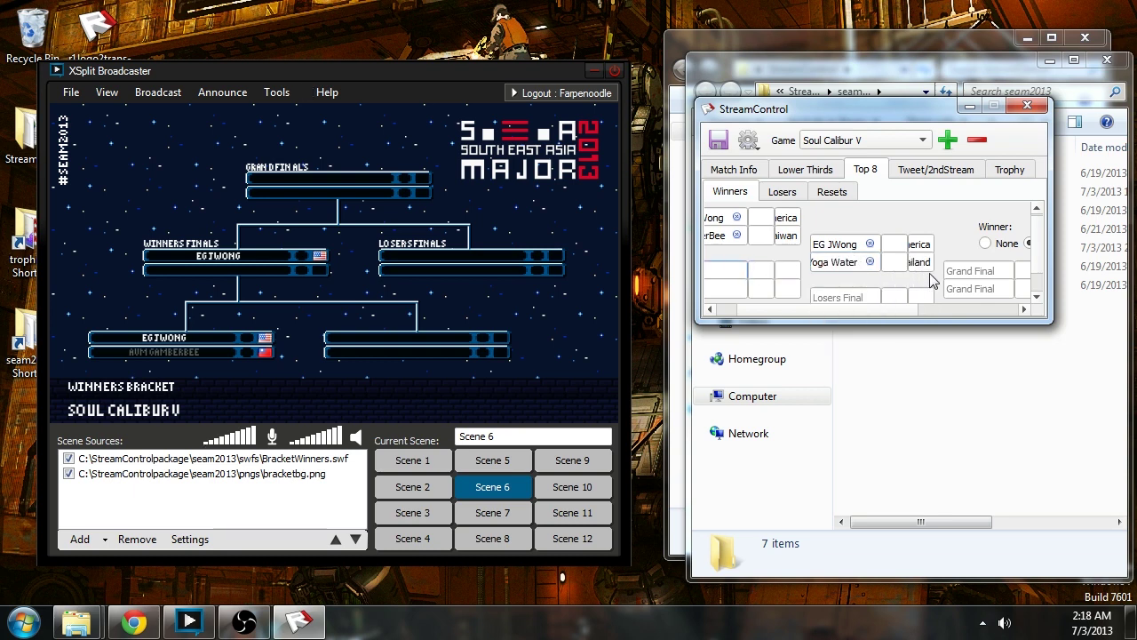
Fill the Losers Final with EFC and ANDREW from the player suggestions.
click(980, 272)
scroll(1035, 267, down, 1)
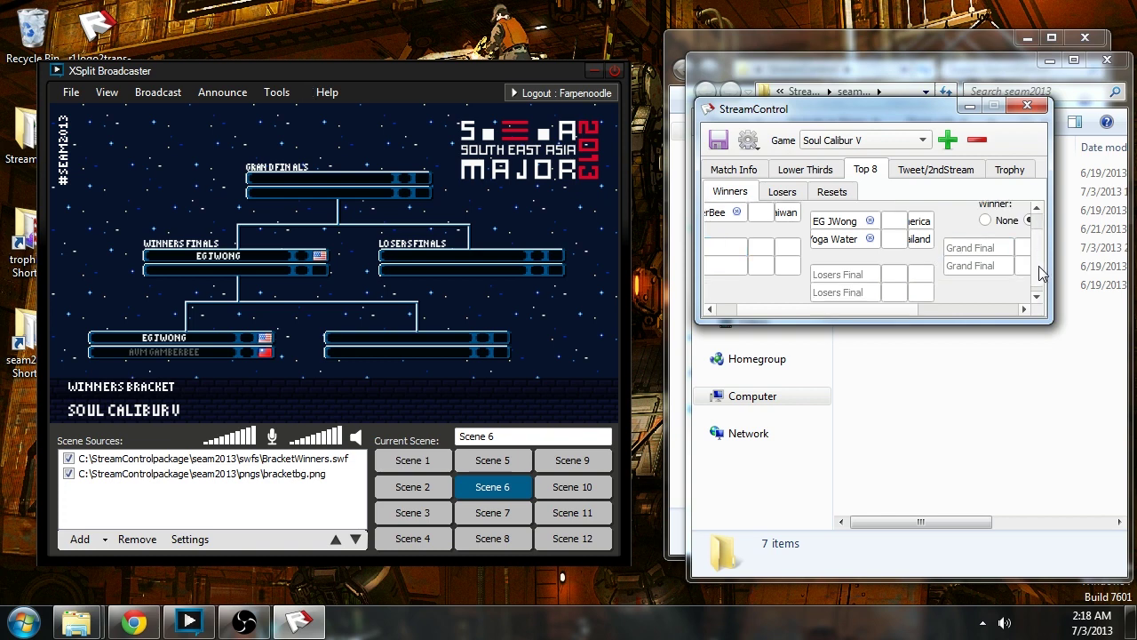
click(865, 278)
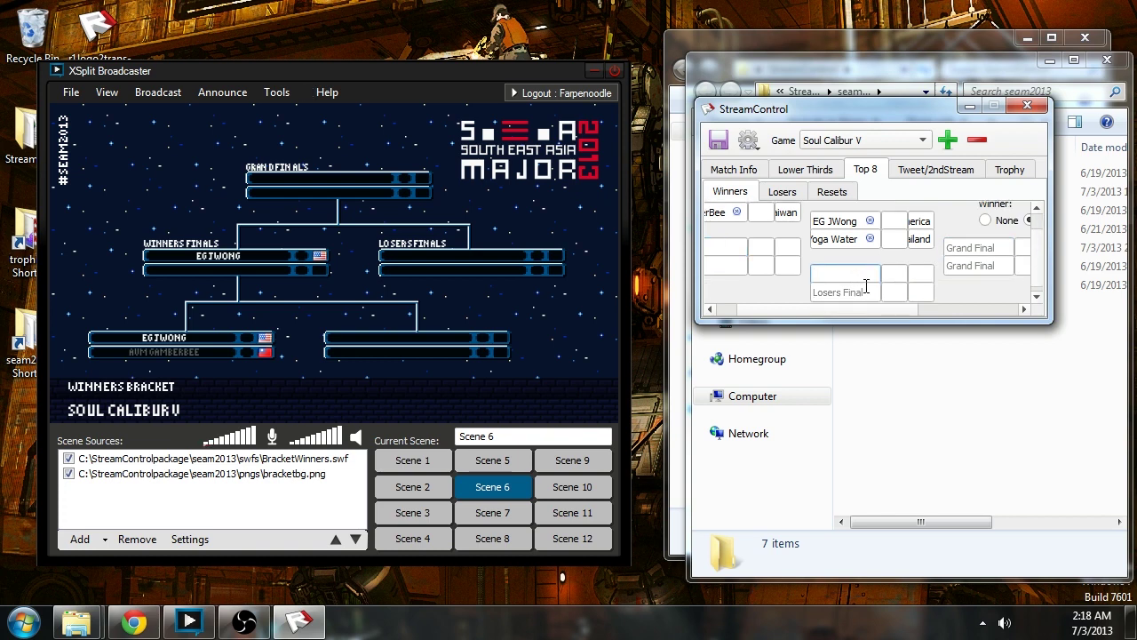
text(EFC)
click(864, 289)
click(862, 292)
text(A)
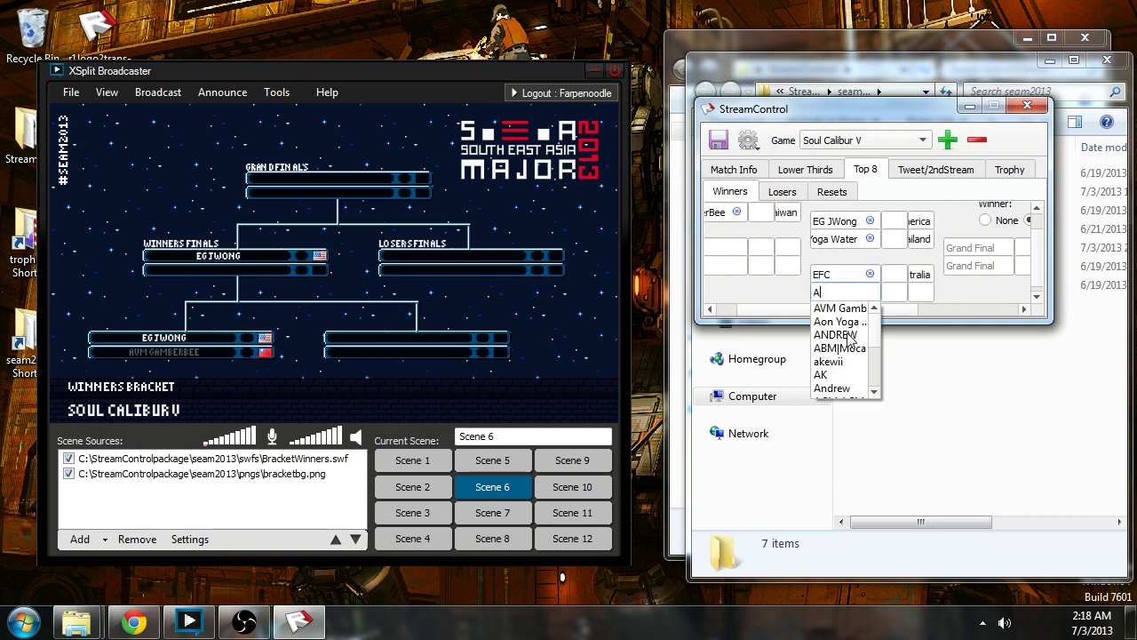
click(849, 336)
Fill the Grand Final with EG JWong and EFC, and reload the bracket by switching to Scene 5 and back to Scene 6.
click(969, 249)
text(F)
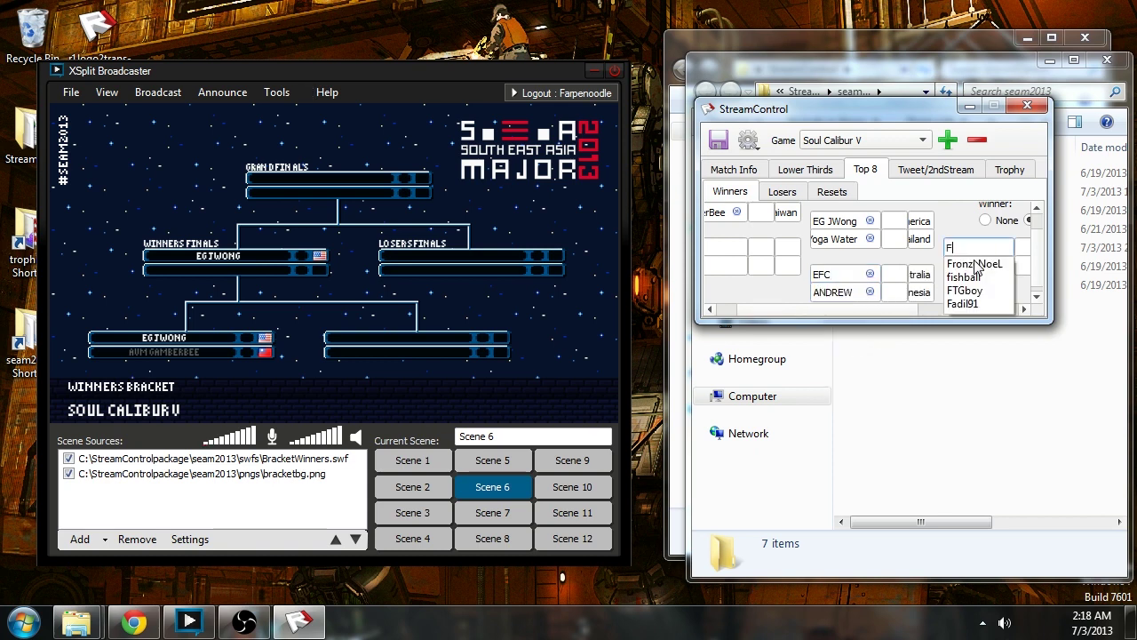
key(BackSpace)
text(E)
click(972, 264)
click(975, 266)
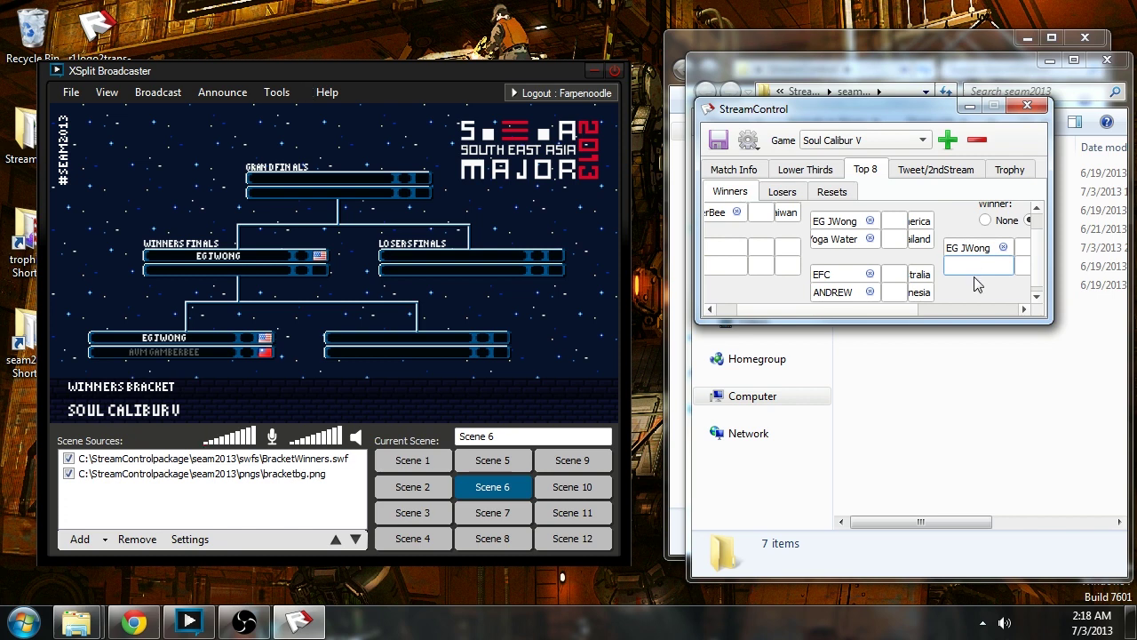
text(ef)
drag(870, 309, 912, 298)
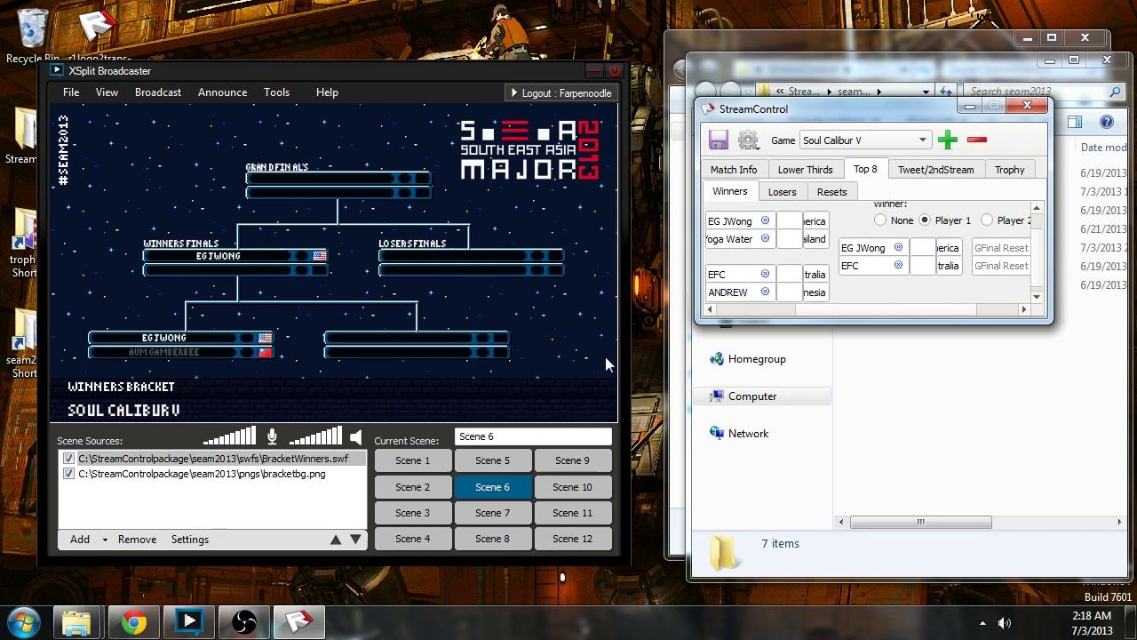
click(496, 460)
click(501, 486)
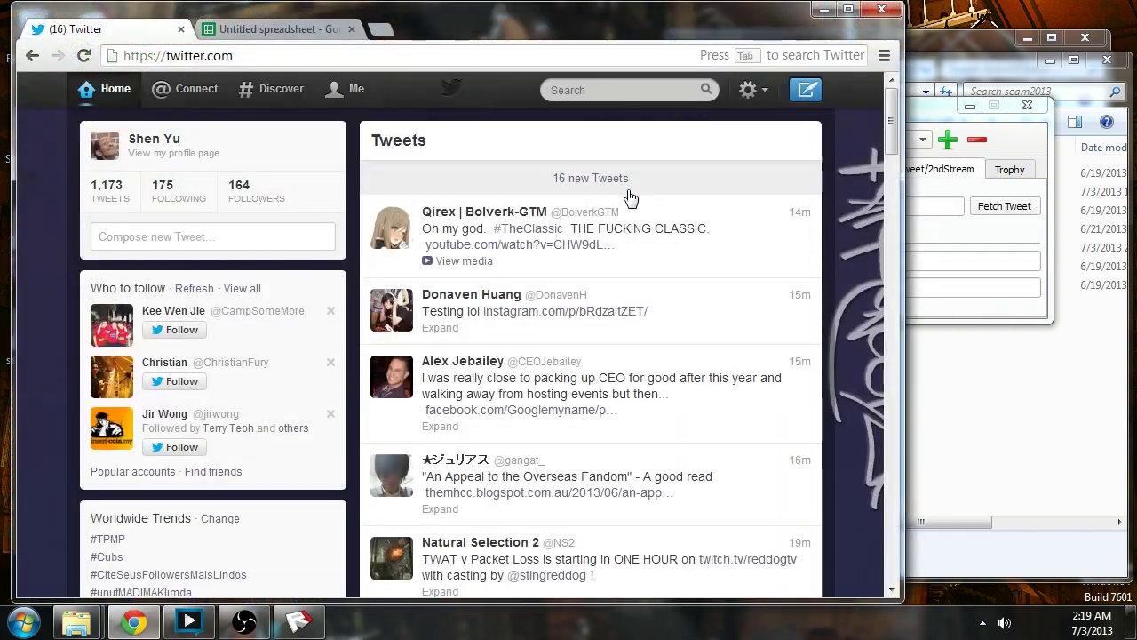
Load the new tweets, fetch the newest one into StreamControl by its link, and show it in XSplit with Scene 2.
click(630, 182)
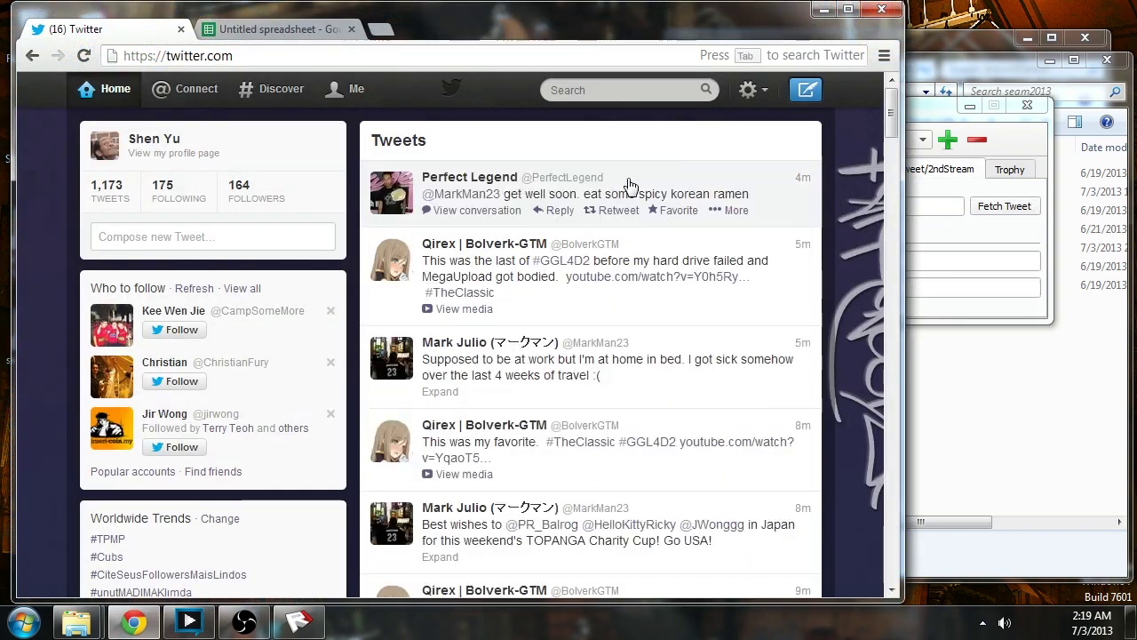
right_click(797, 184)
click(839, 301)
click(915, 147)
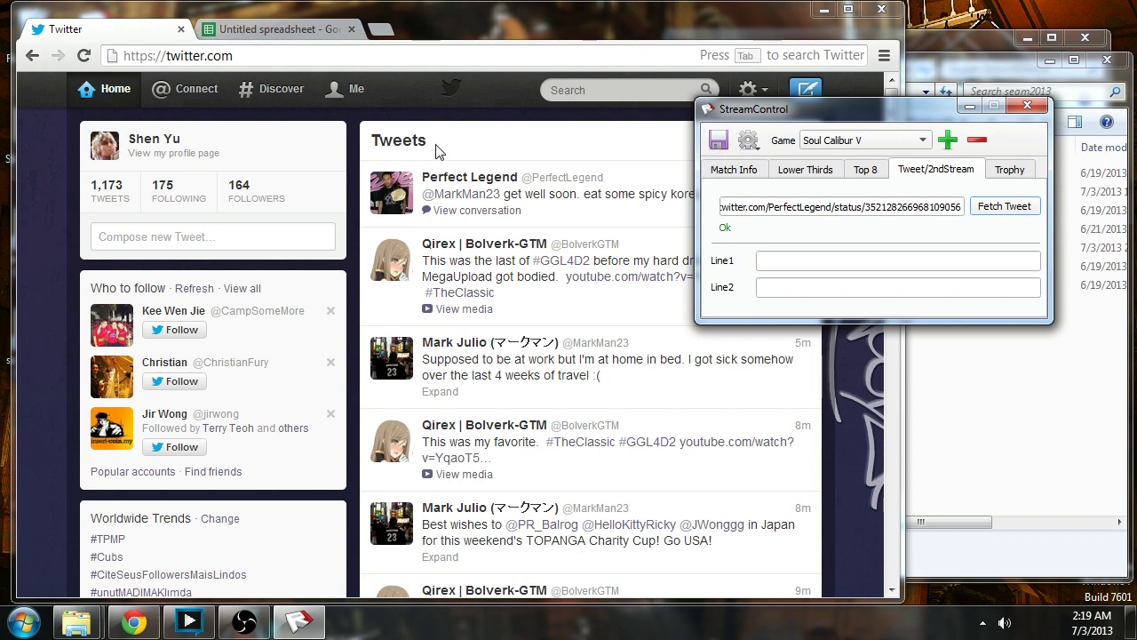
key(alt+Tab)
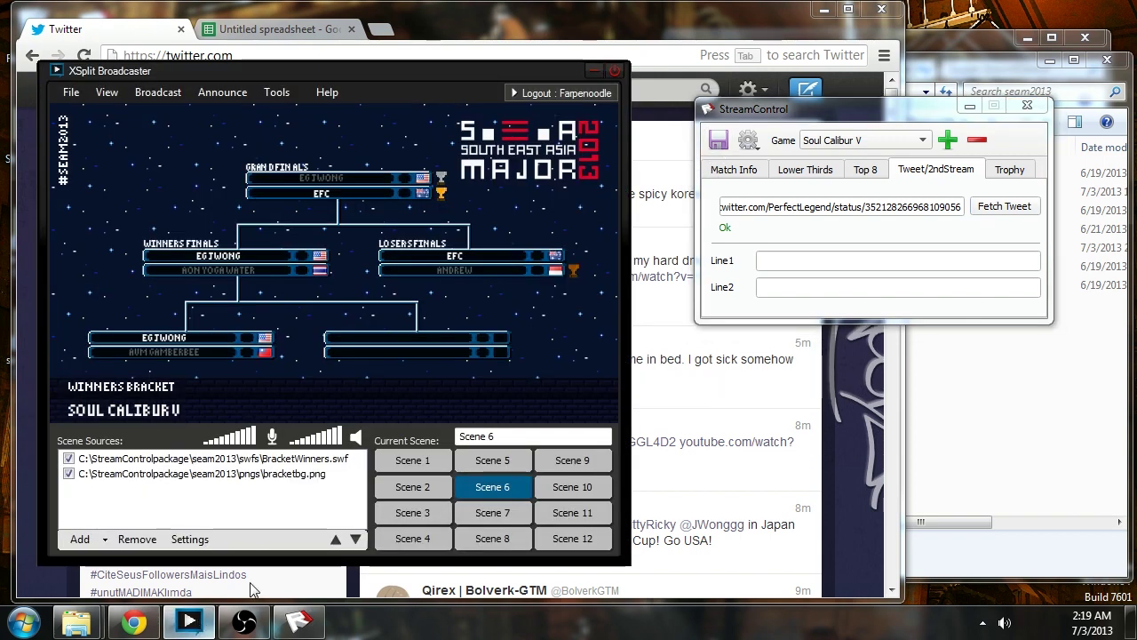
click(421, 492)
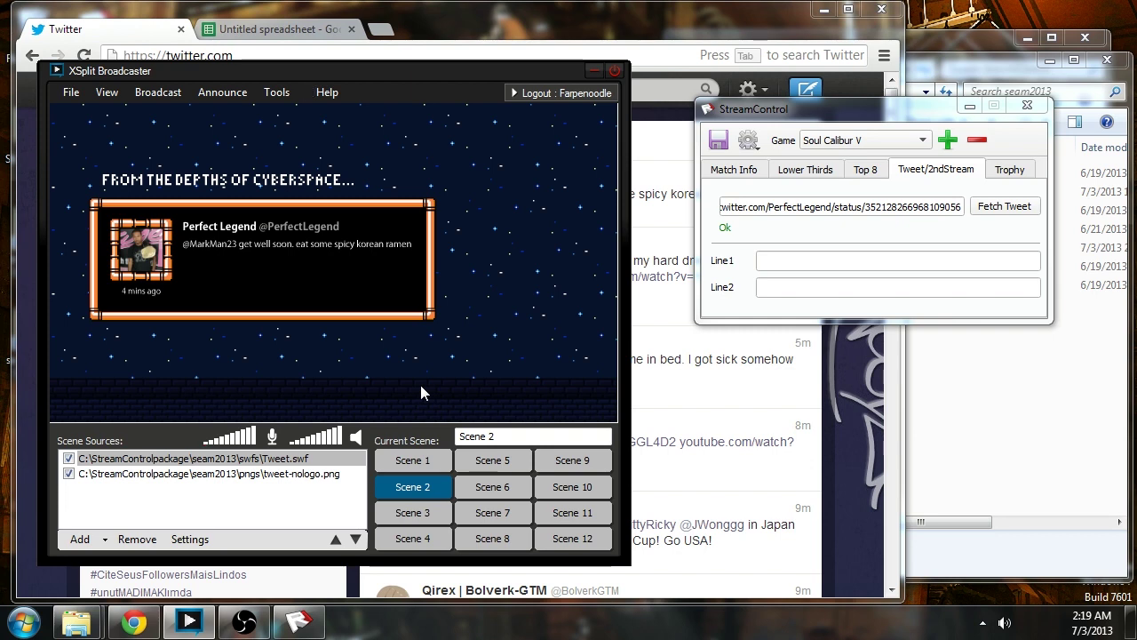
Fetch the tweet about being sick at home after 4 weeks of travel by its link, and return to XSplit's tweet scene.
click(817, 370)
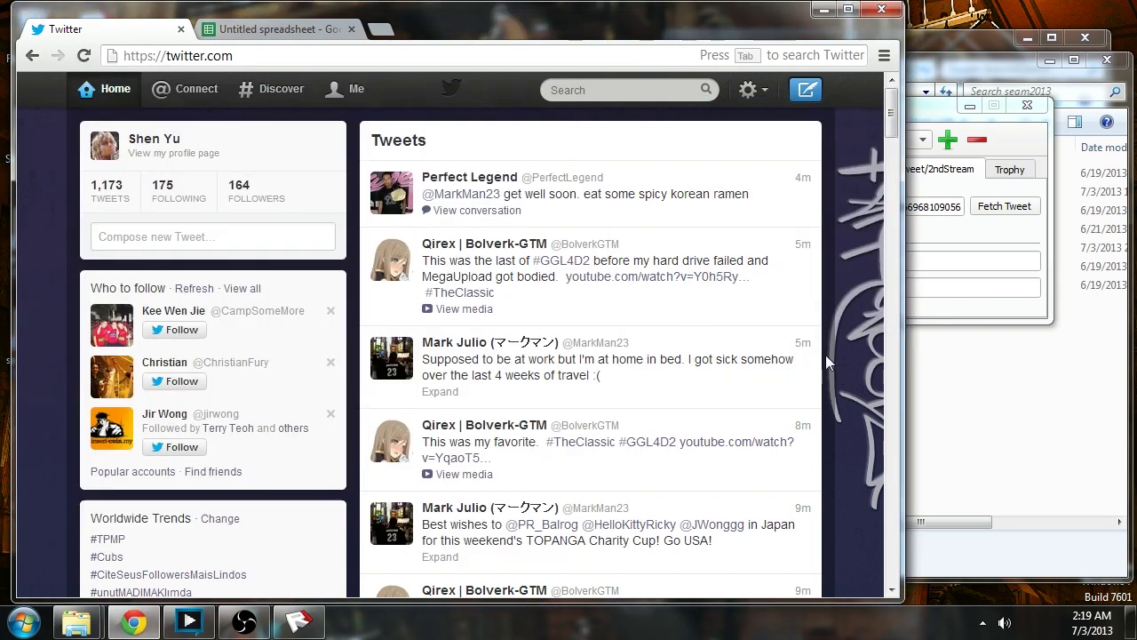
right_click(807, 343)
click(857, 462)
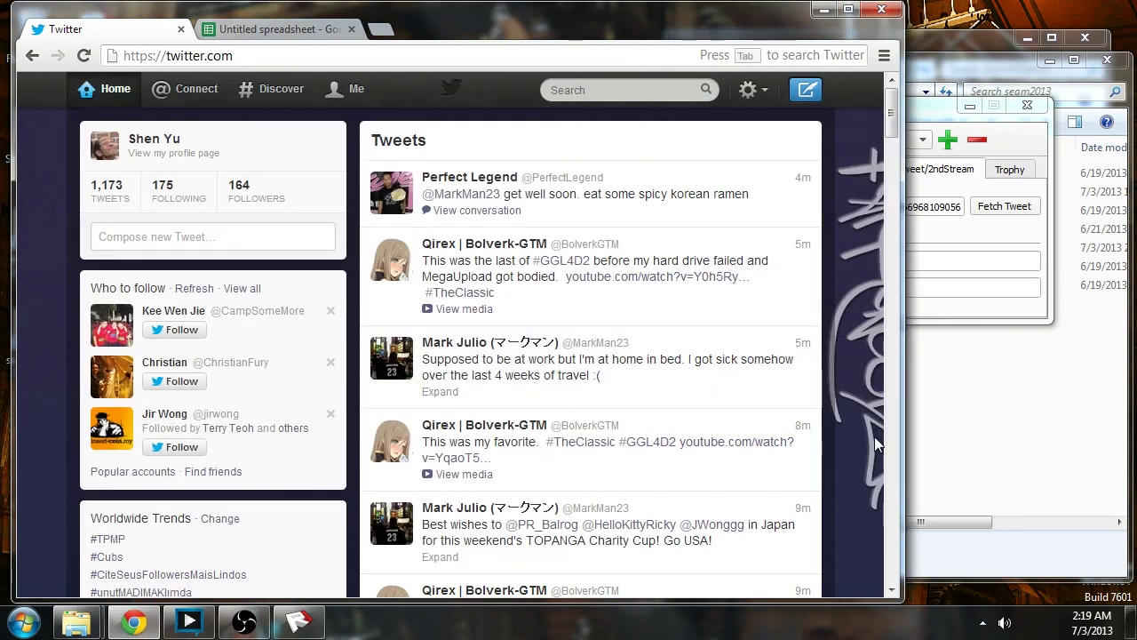
click(956, 206)
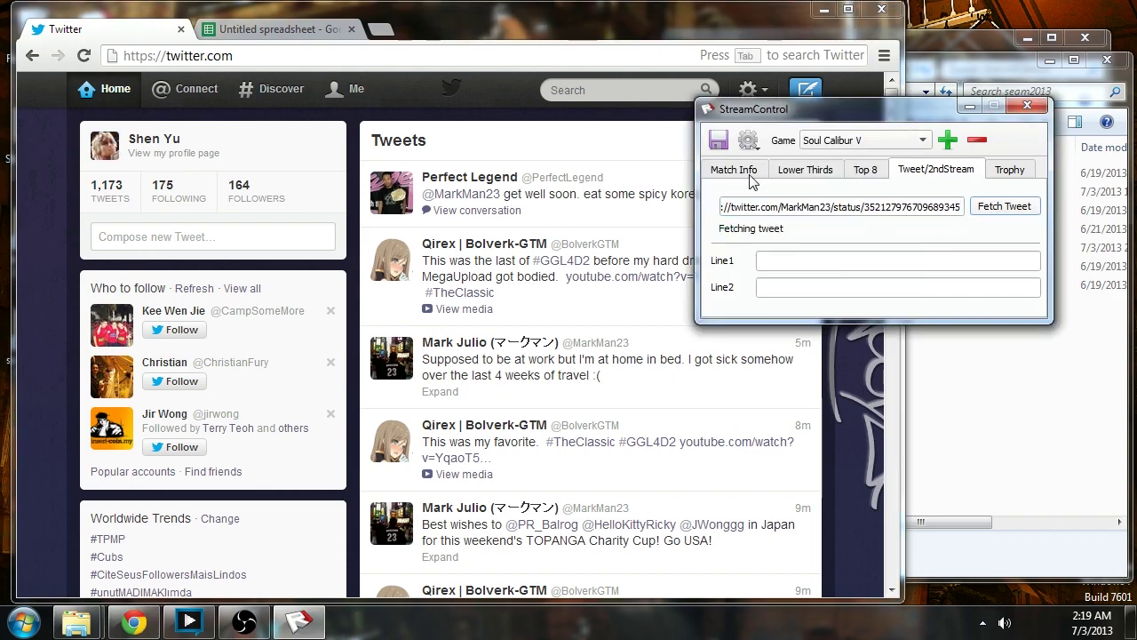
key(alt+Tab)
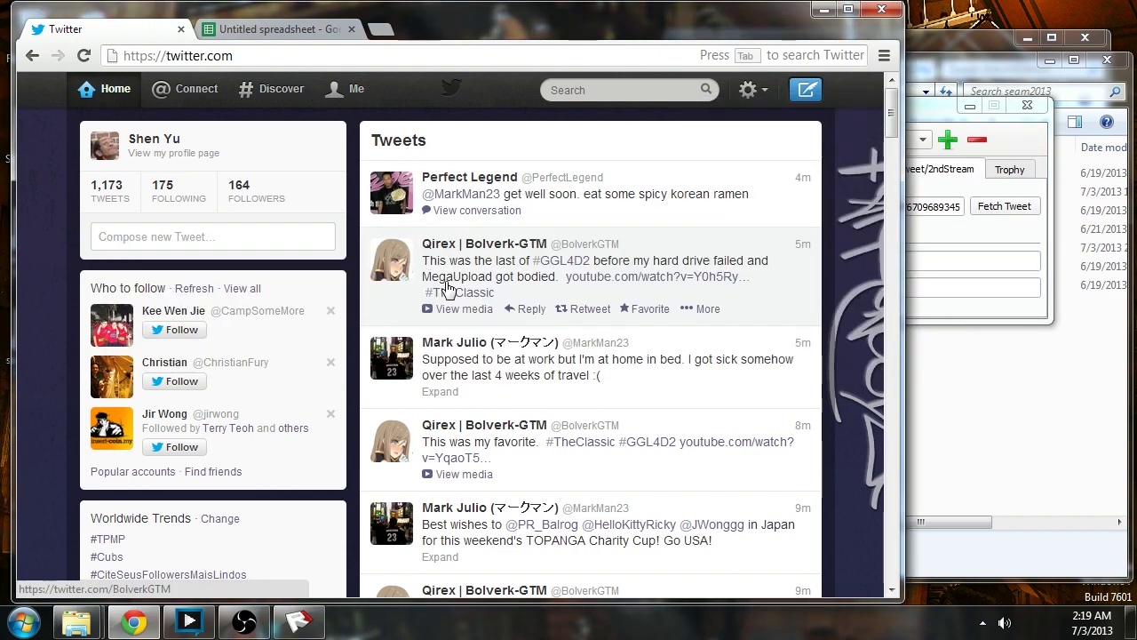
key(alt+Tab)
key(alt+Tab)
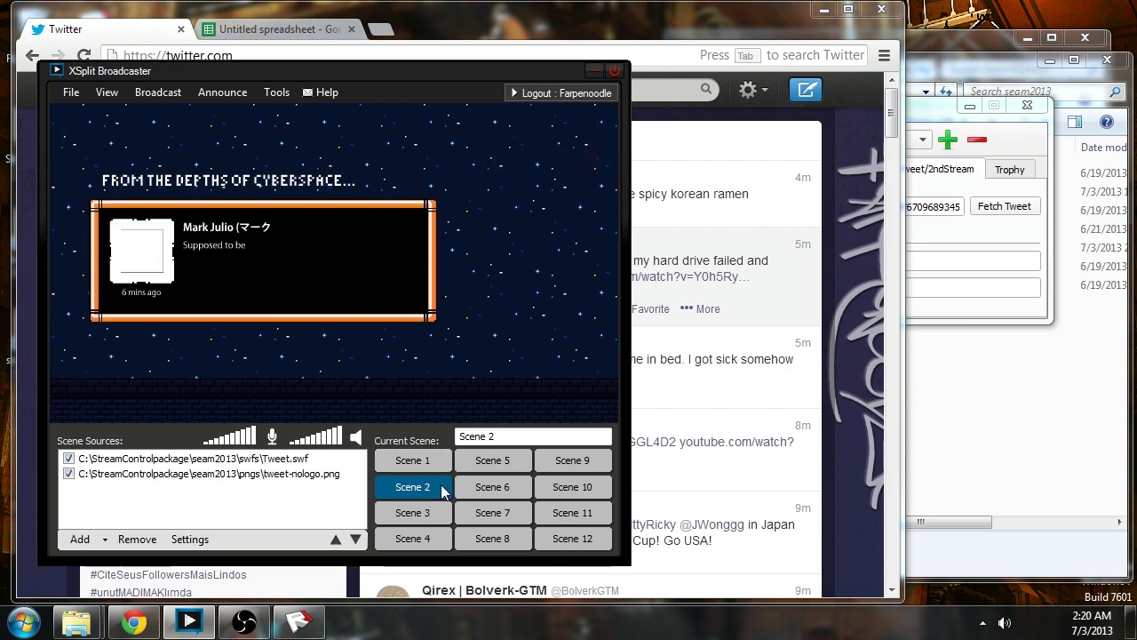
Bring up StreamControl's Trophy fields and switch XSplit to Scene 5.
double_click(940, 207)
click(995, 176)
click(970, 177)
click(995, 176)
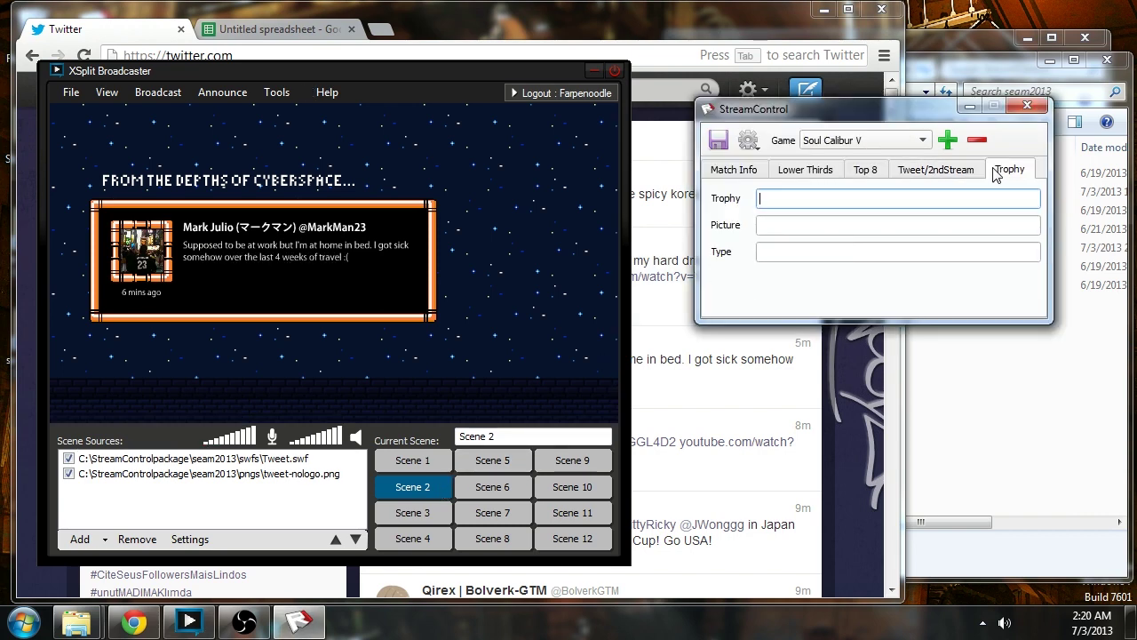
click(493, 460)
Fill the trophy fields by choosing Eliminated Kazunoko from the trophy suggestions.
click(886, 198)
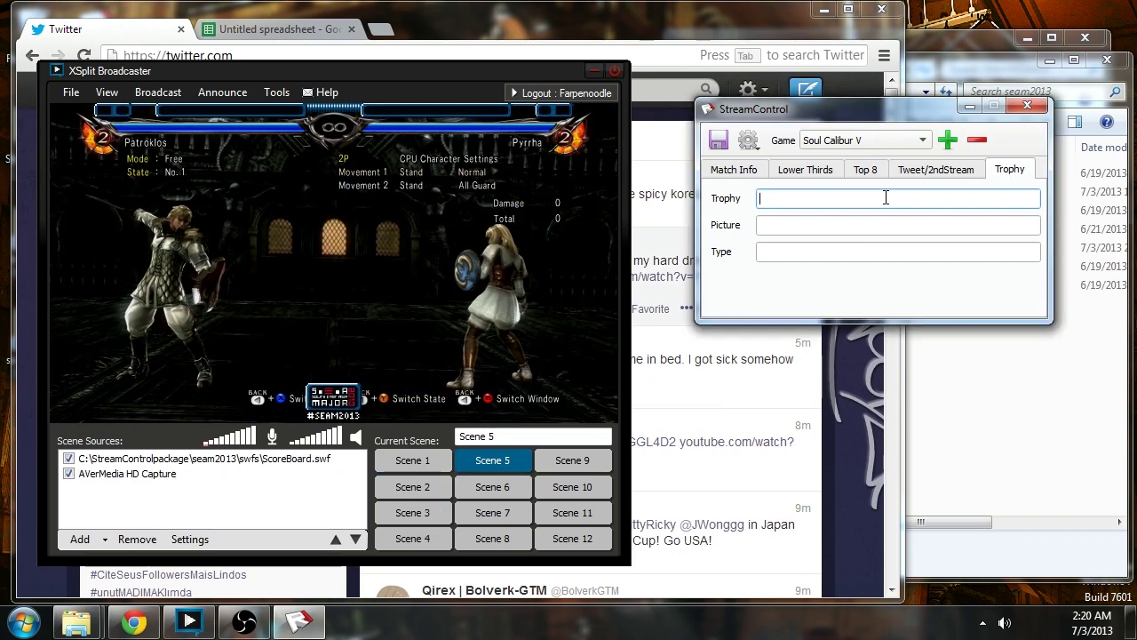
text(R)
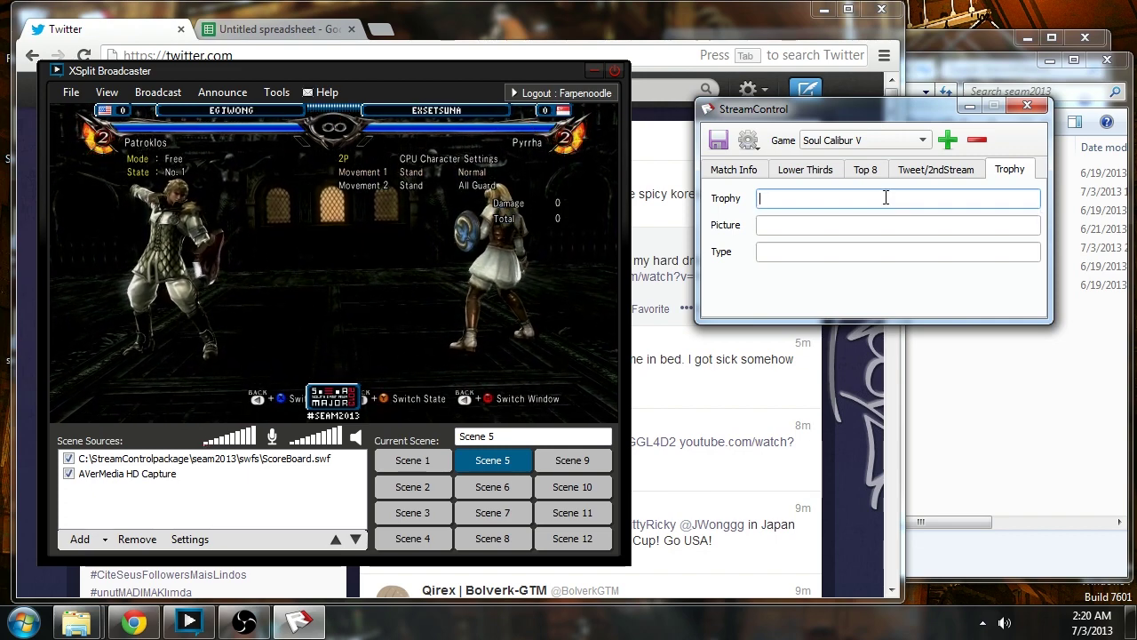
key(Down)
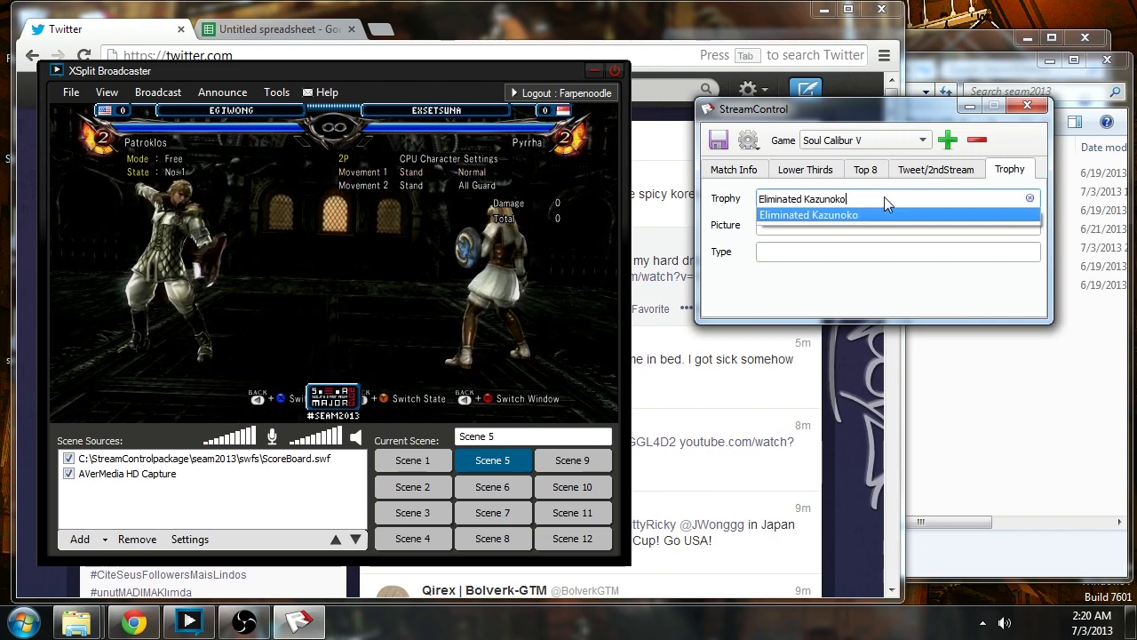
key(ctrl+a)
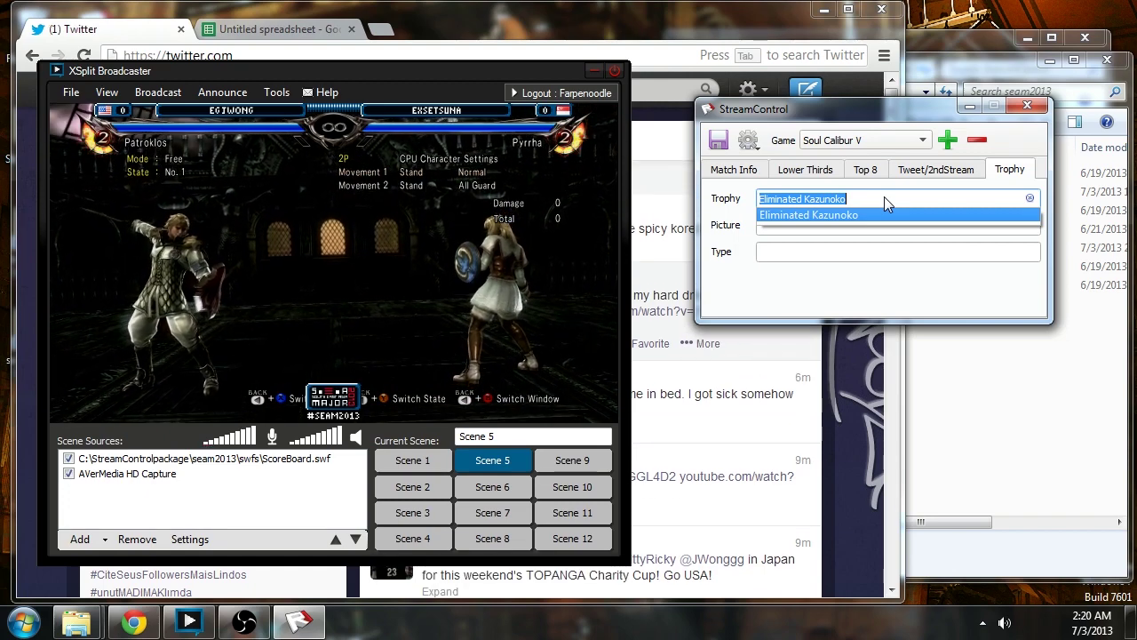
key(Return)
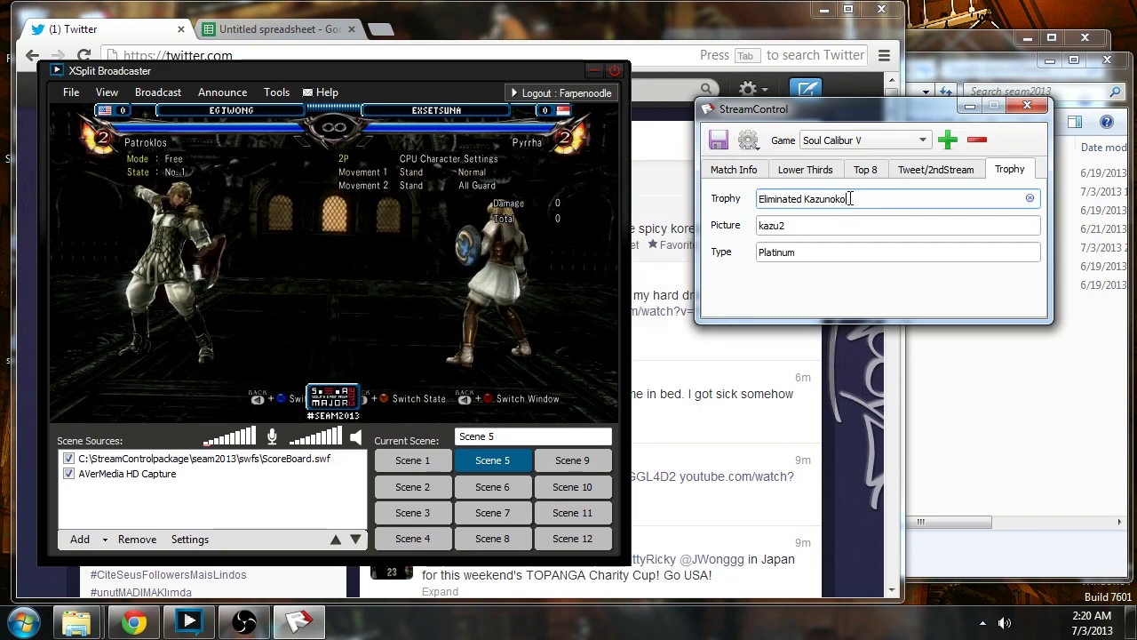
click(853, 253)
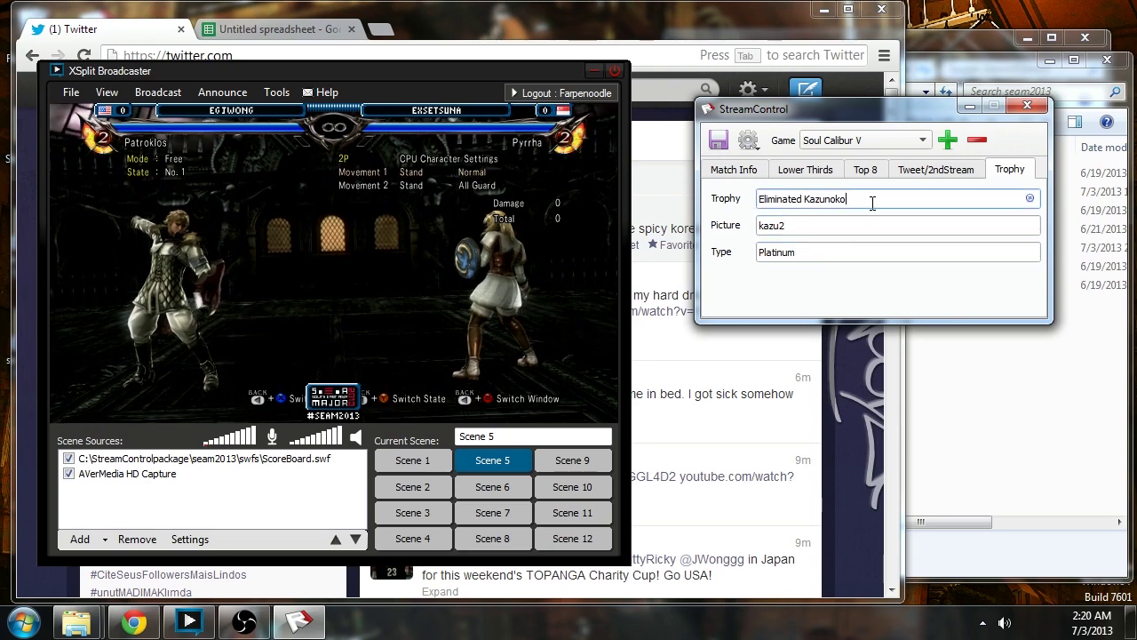
Open trophies.csv in Notepad++, examine how each line lists trophy name, picture and type, and close both the file and editor.
click(967, 363)
click(895, 293)
right_click(896, 293)
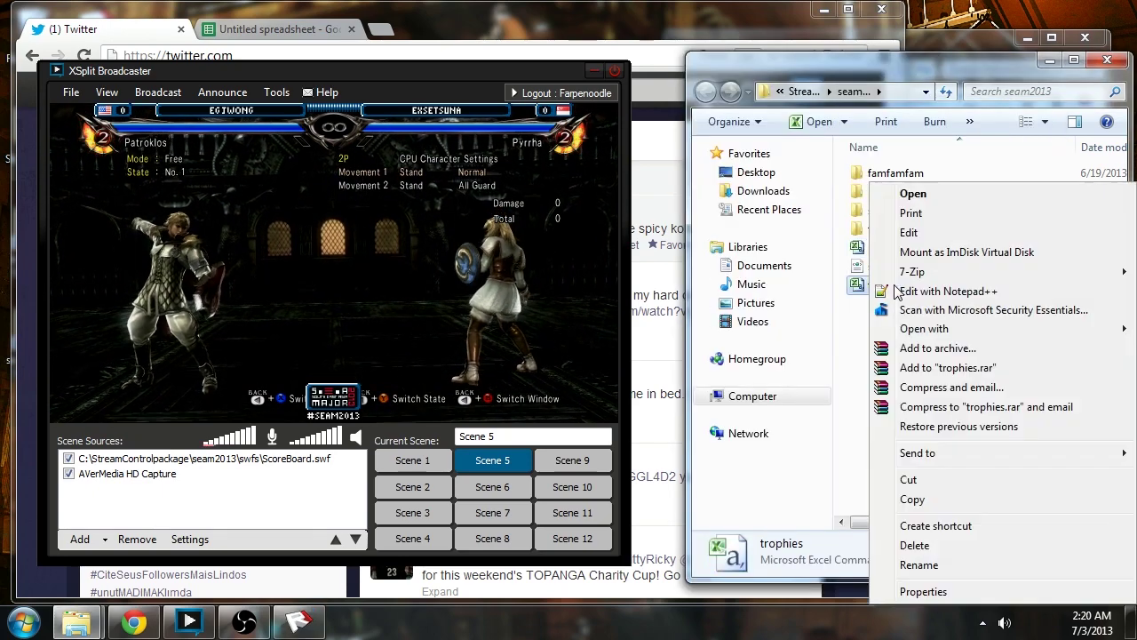
click(880, 362)
click(431, 204)
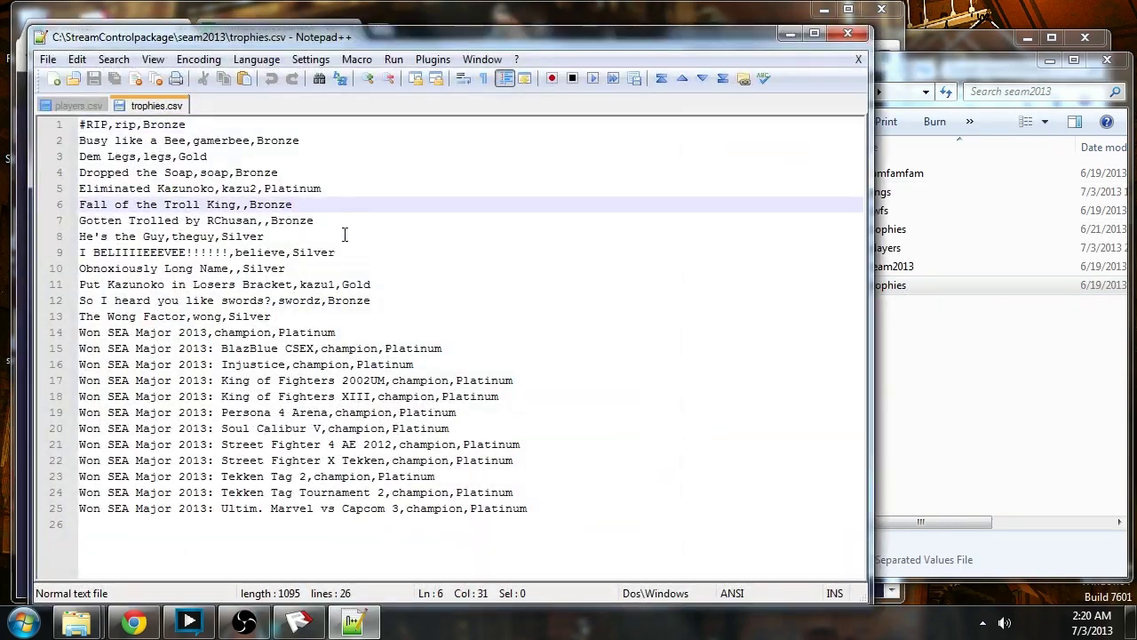
drag(95, 130, 521, 310)
click(520, 316)
right_click(181, 106)
click(214, 114)
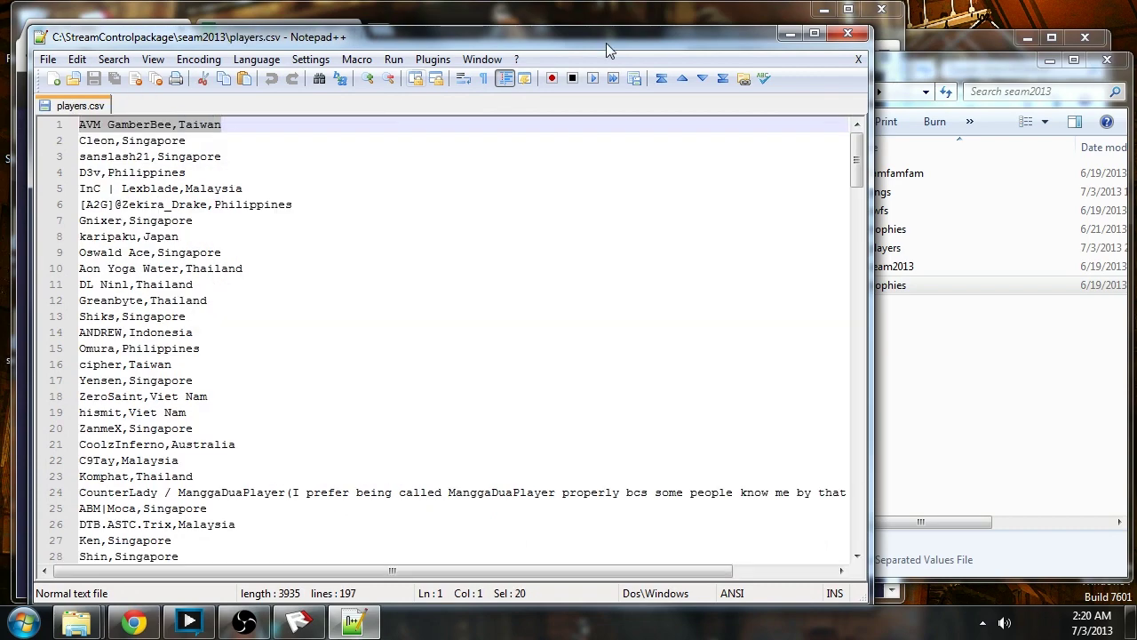
click(846, 33)
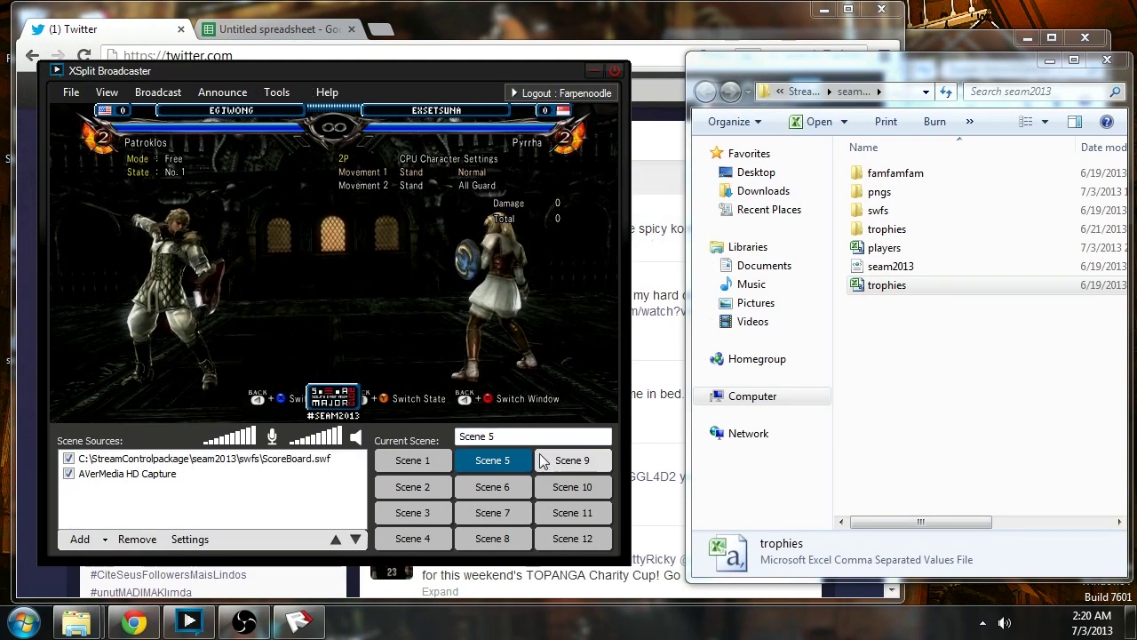
key(alt+Tab)
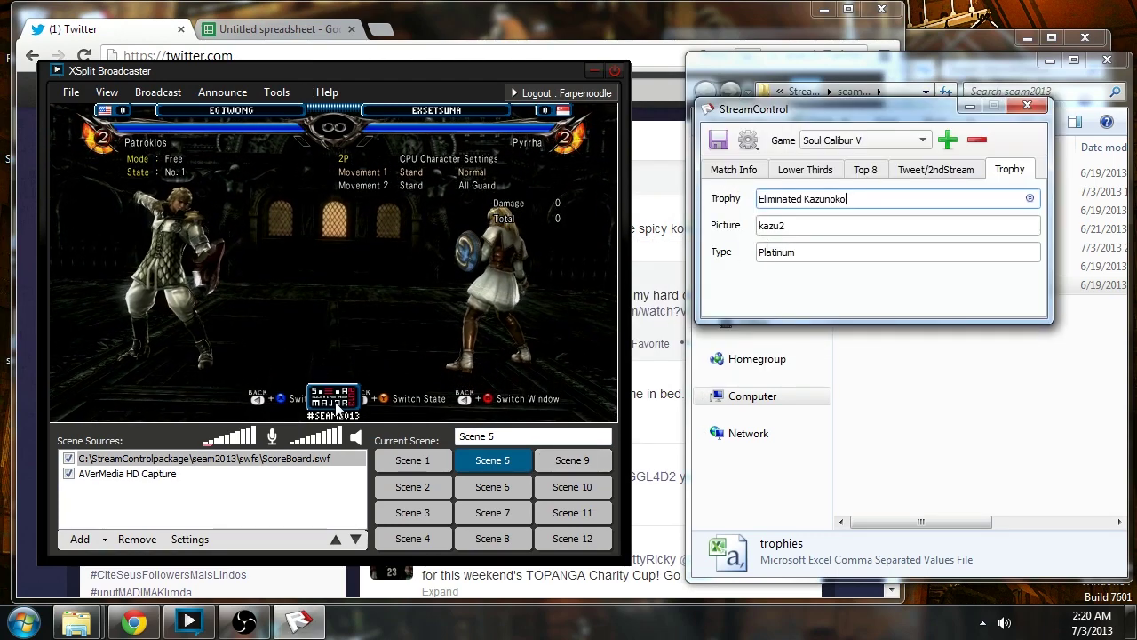
click(335, 404)
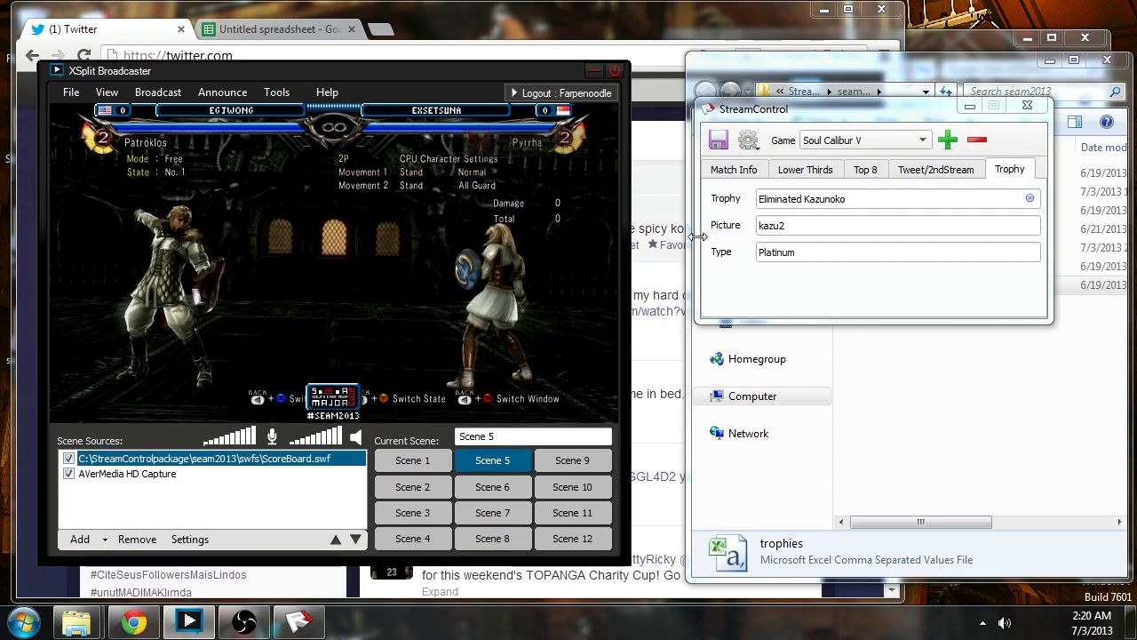
click(858, 213)
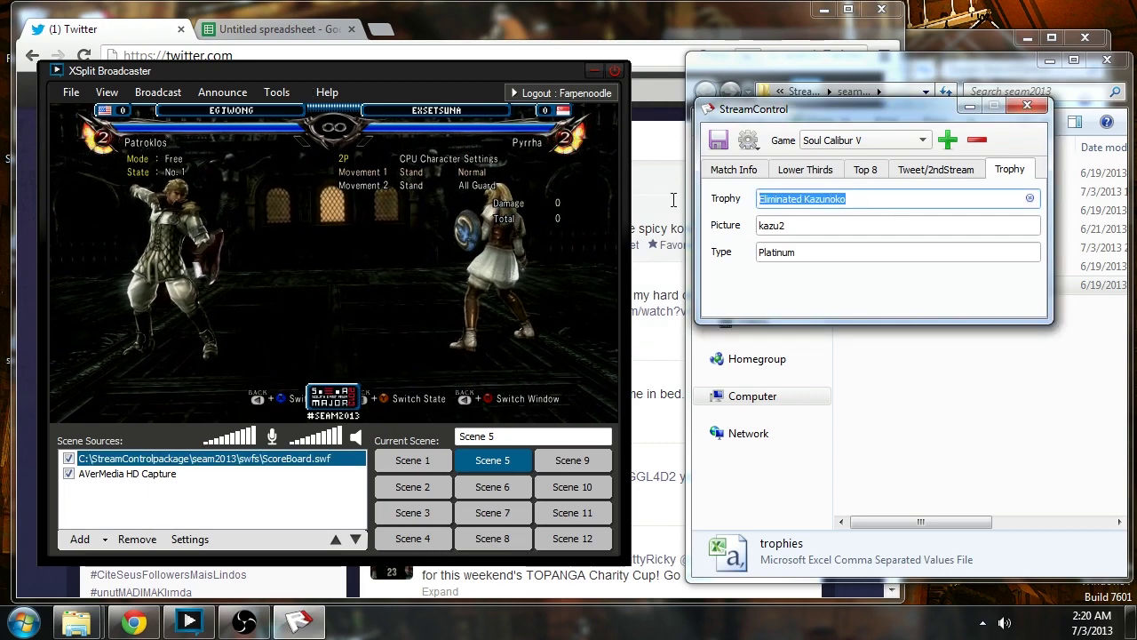
drag(847, 199, 828, 201)
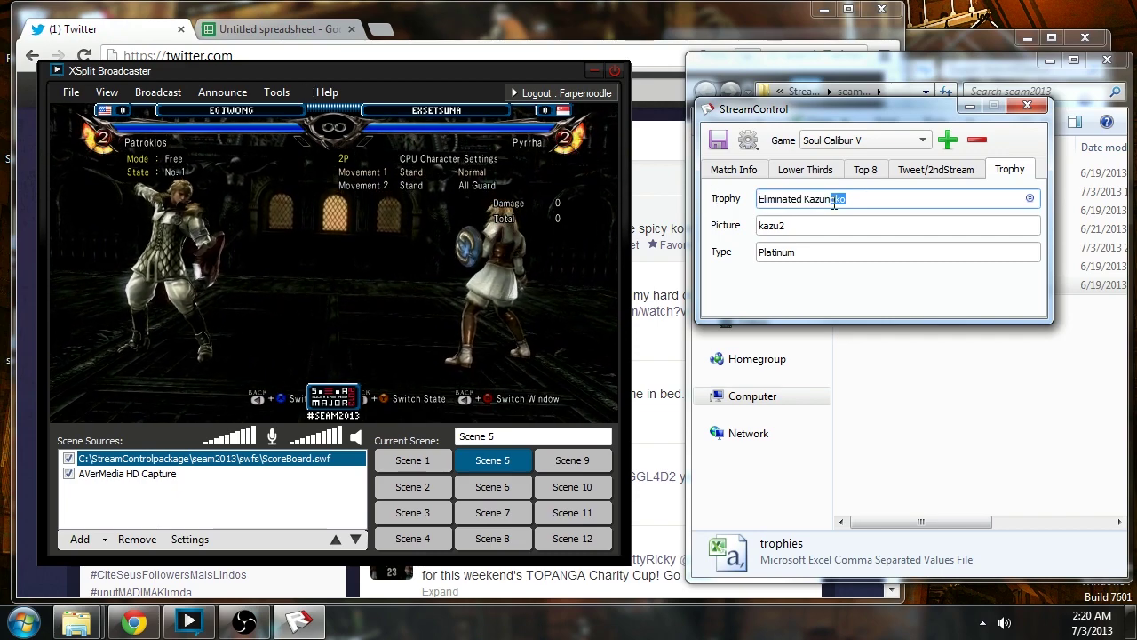
click(894, 197)
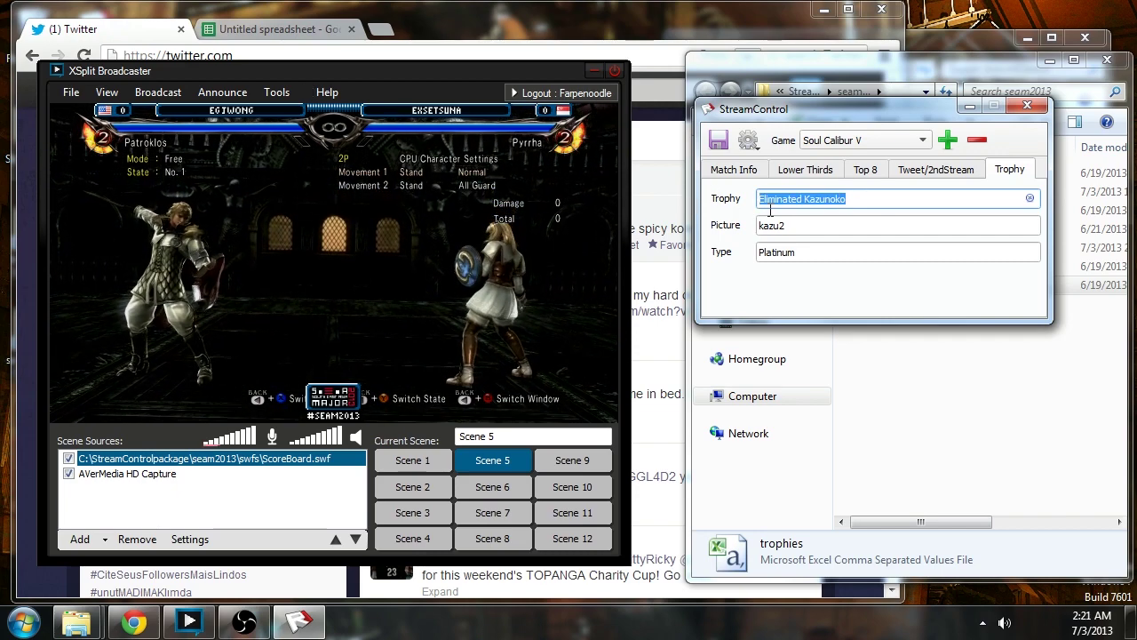
Move the StreamControl window lower, minimize the browser, and shift the XSplit window to uncover the desktop shortcuts.
drag(881, 108, 874, 259)
click(838, 73)
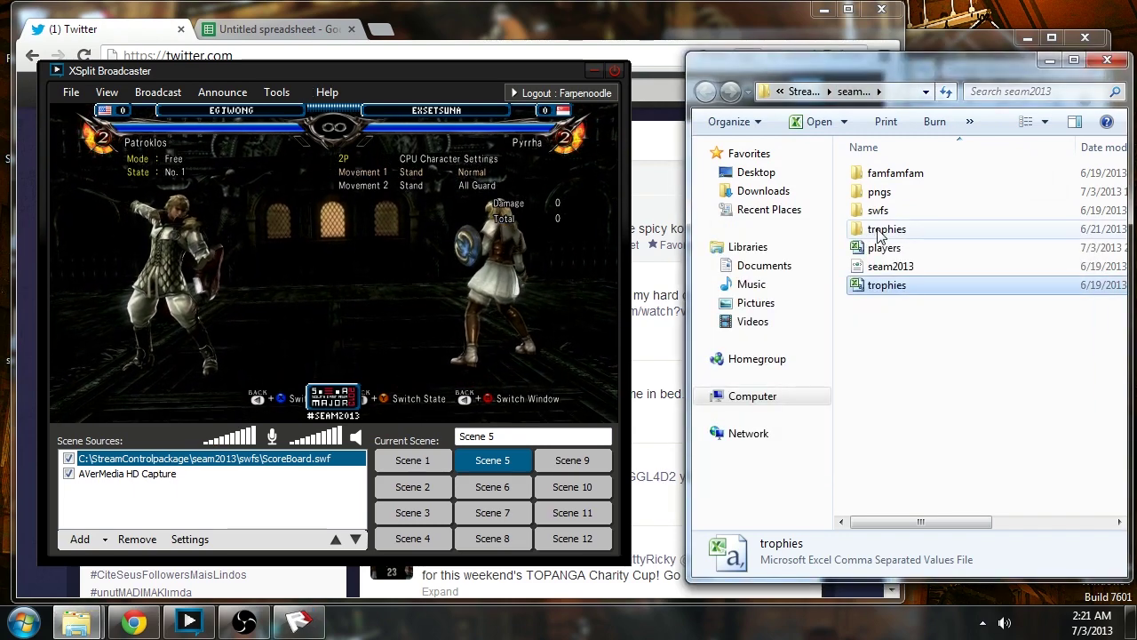
click(768, 22)
click(823, 9)
drag(345, 64, 380, 97)
Look into the trophies folder inside seam2013, return from it, and open XSplit's trophies folder from its desktop shortcut.
double_click(889, 229)
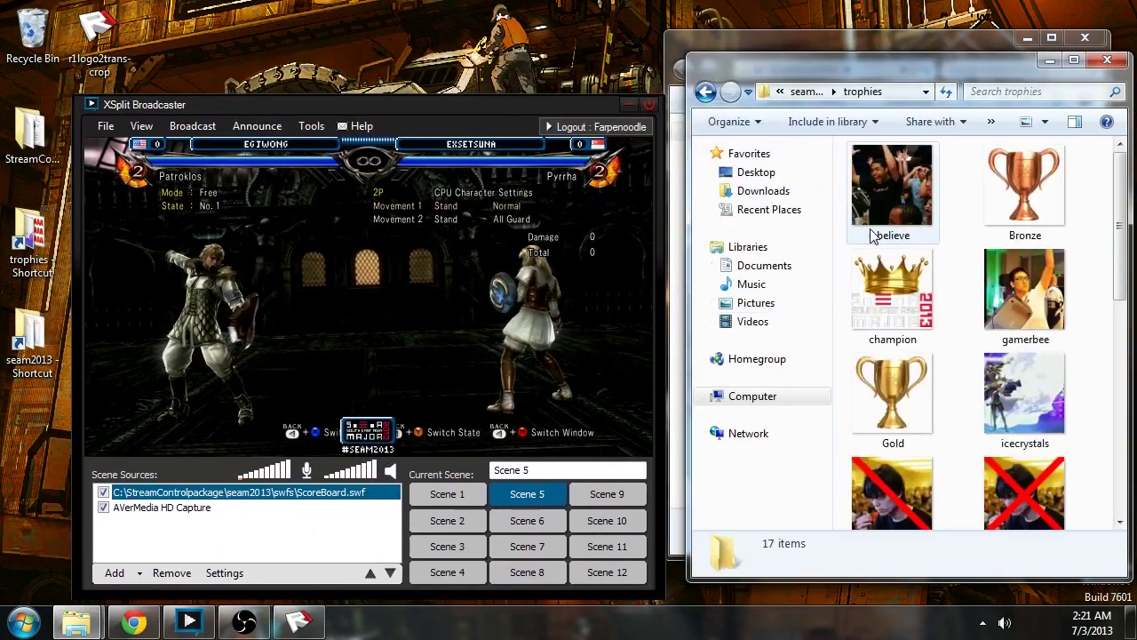
click(707, 91)
click(31, 138)
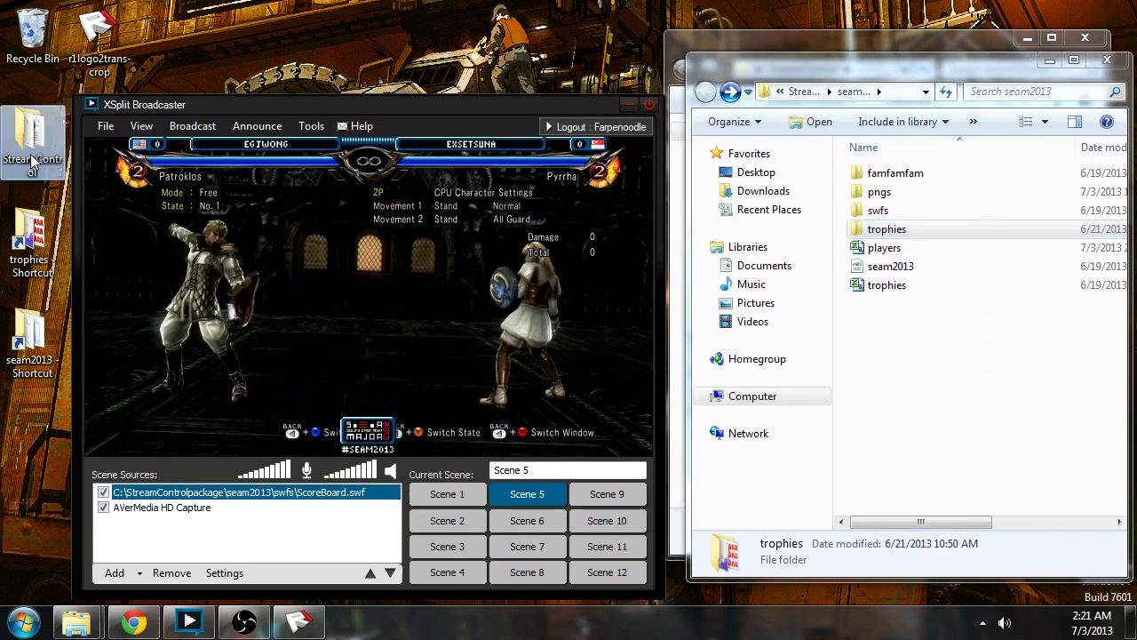
click(32, 248)
double_click(34, 241)
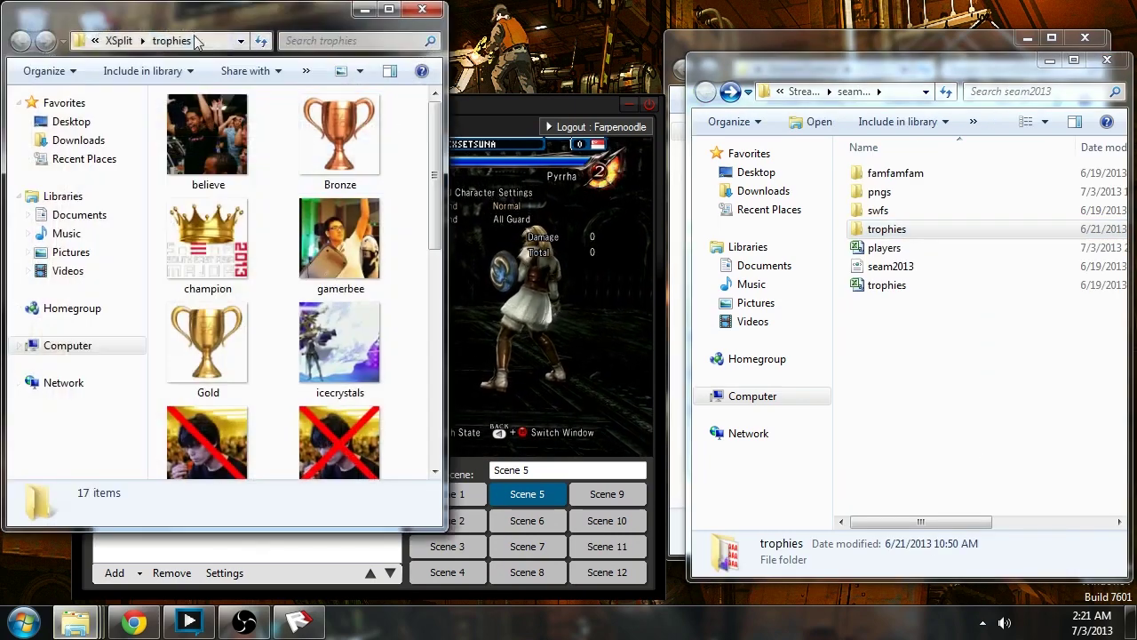
Place the XSplit trophies folder window beside XSplit and move the r1logo2trans-crop image from the desktop into the folder.
drag(266, 7, 902, 99)
scroll(899, 252, down, 5)
scroll(899, 252, up, 5)
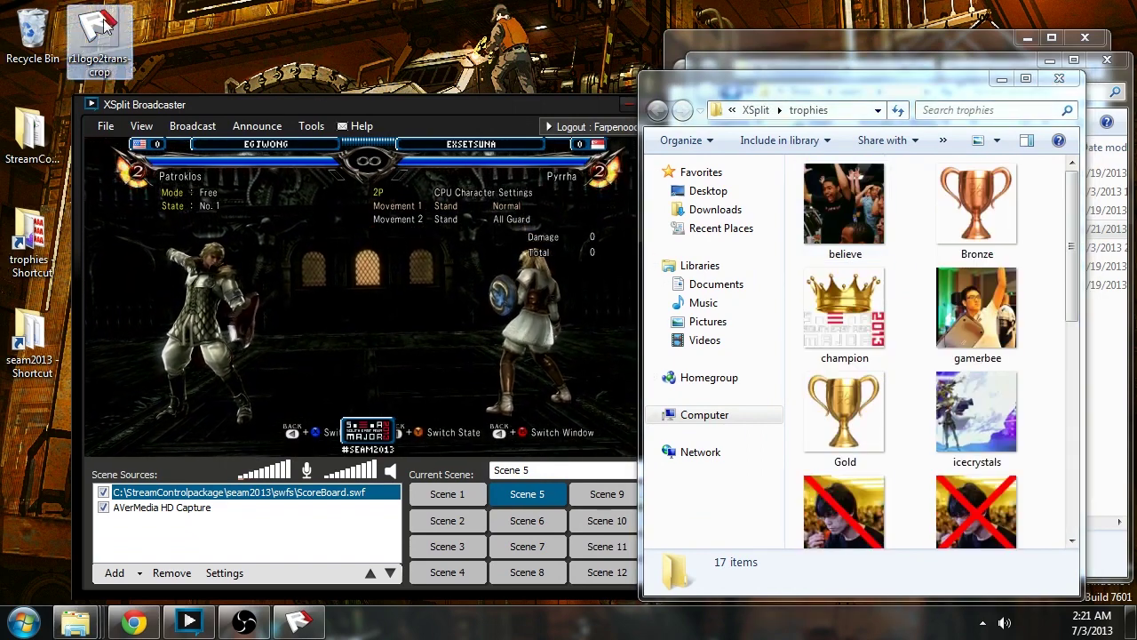
drag(109, 33, 1046, 311)
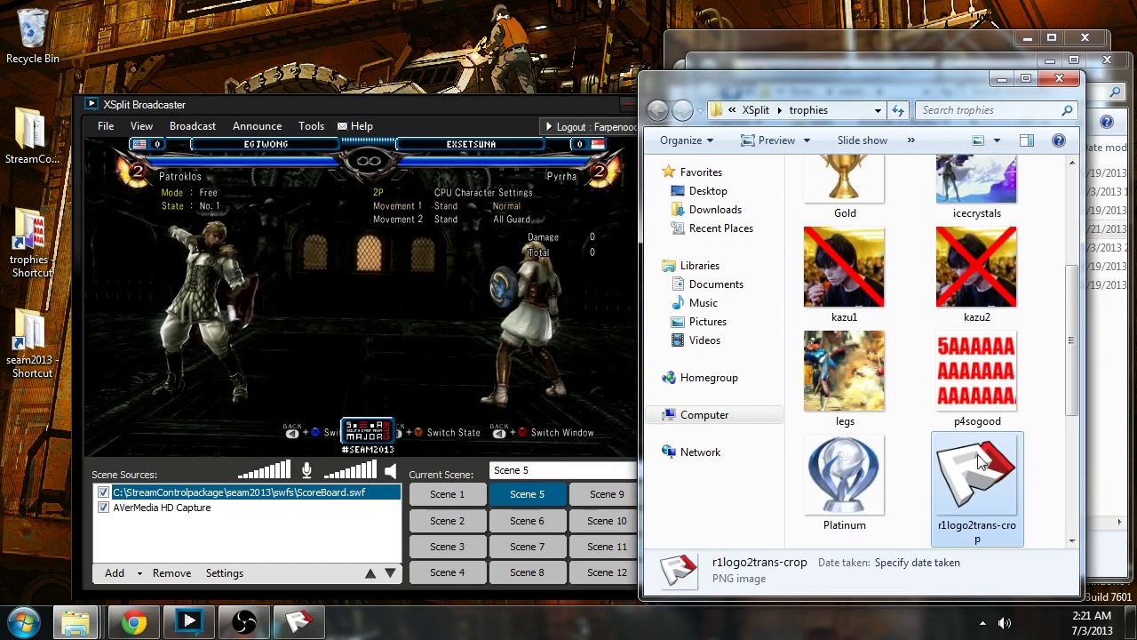
Copy the new image's file name and set it as the trophy picture, r1logo2trans-crop, in StreamControl.
click(997, 527)
key(ctrl+c)
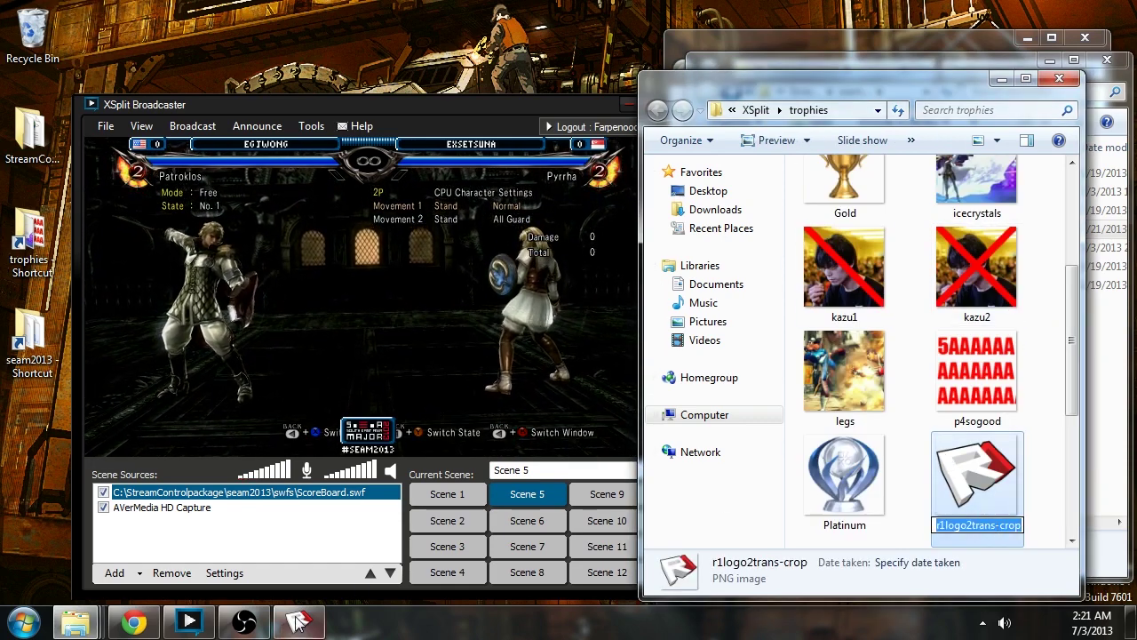
click(299, 622)
double_click(846, 383)
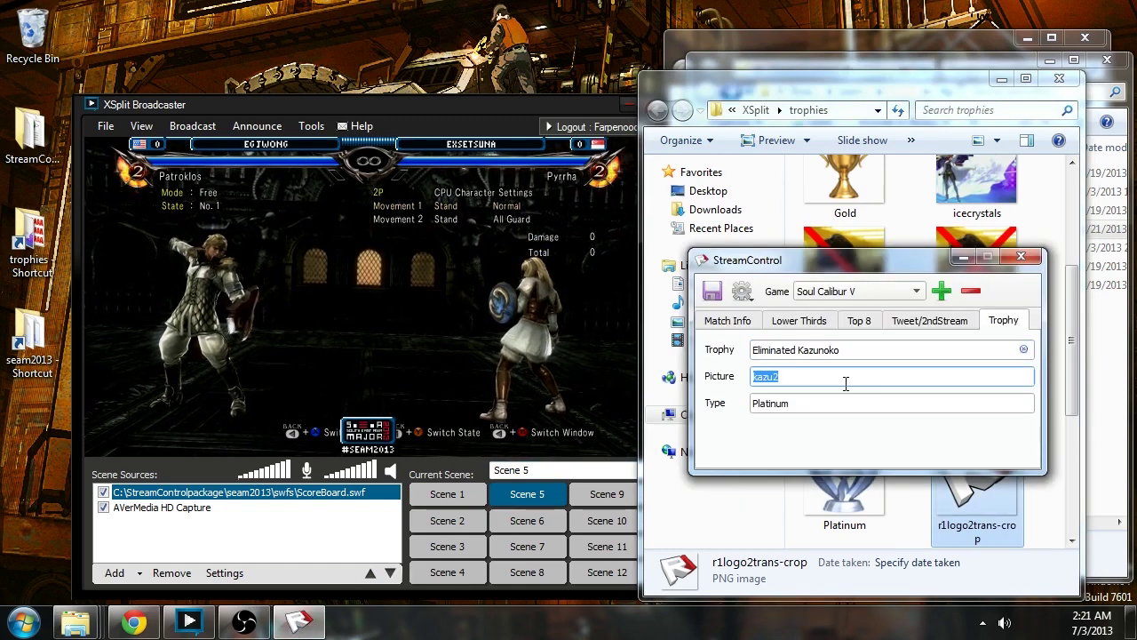
key(ctrl+v)
Set the trophy text to "I'm From Round 1" in StreamControl and trigger the tournament logo in the XSplit preview.
click(868, 350)
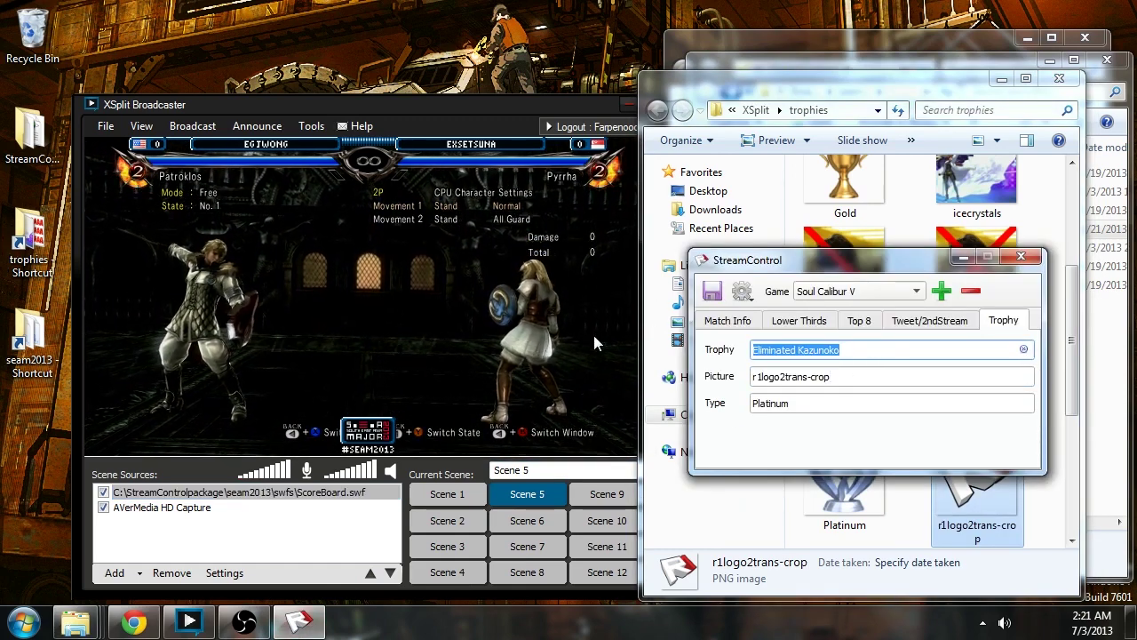
text(I'm )
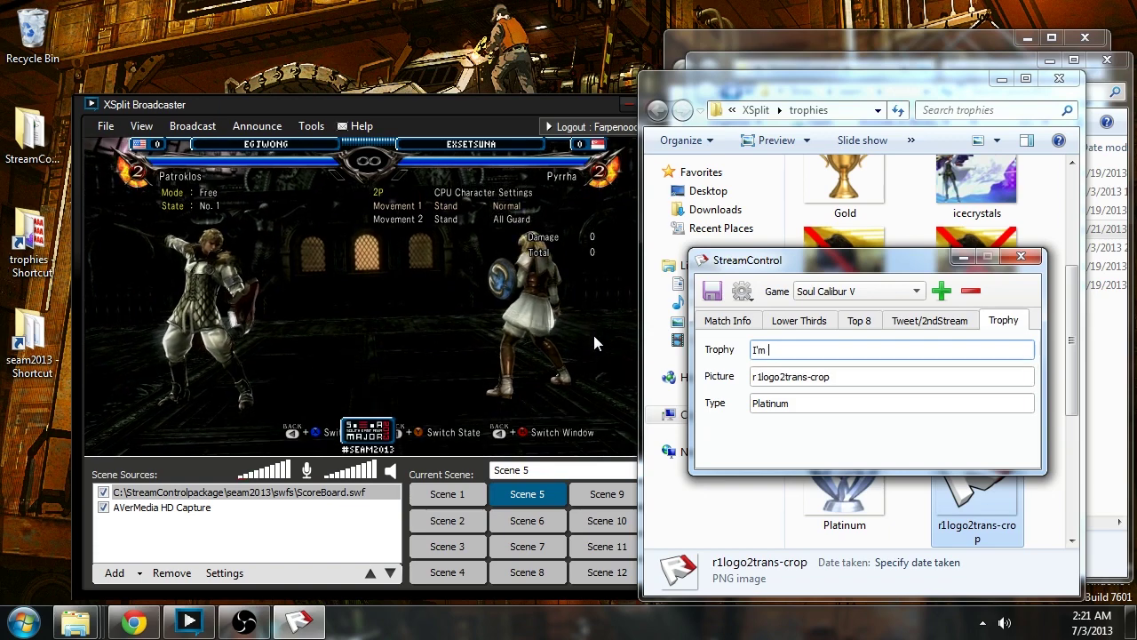
text(From)
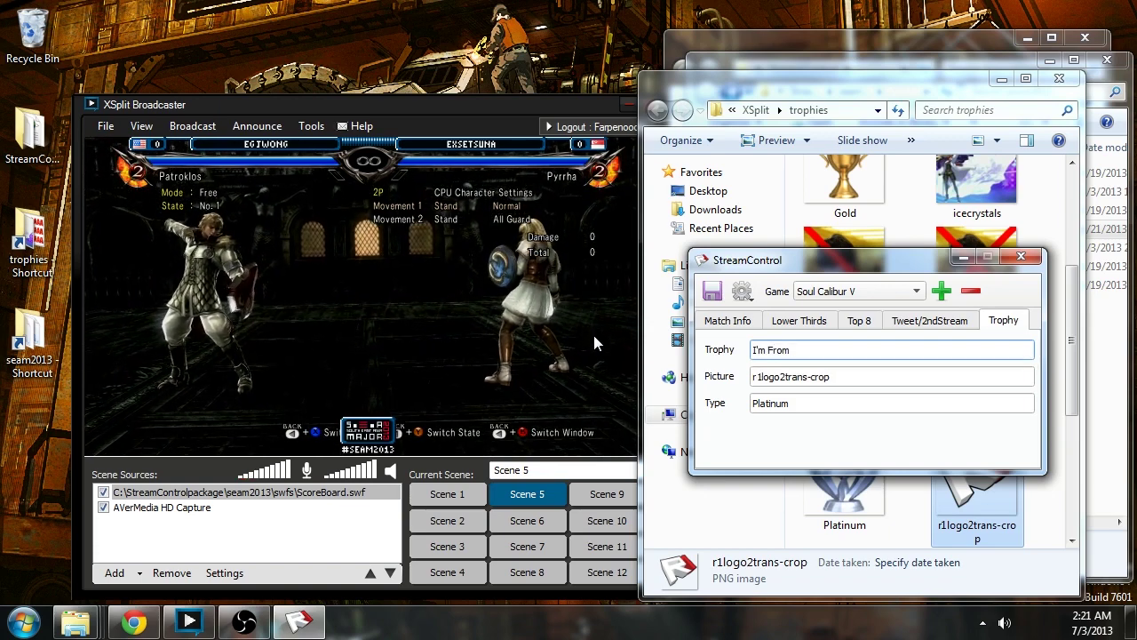
text( Round 1)
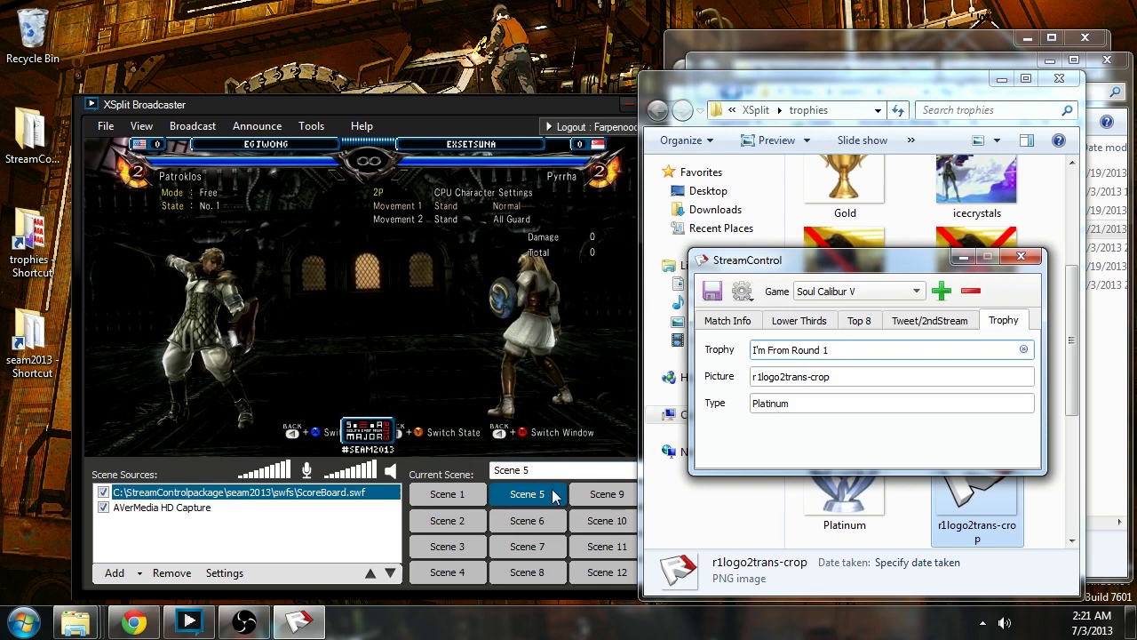
click(380, 429)
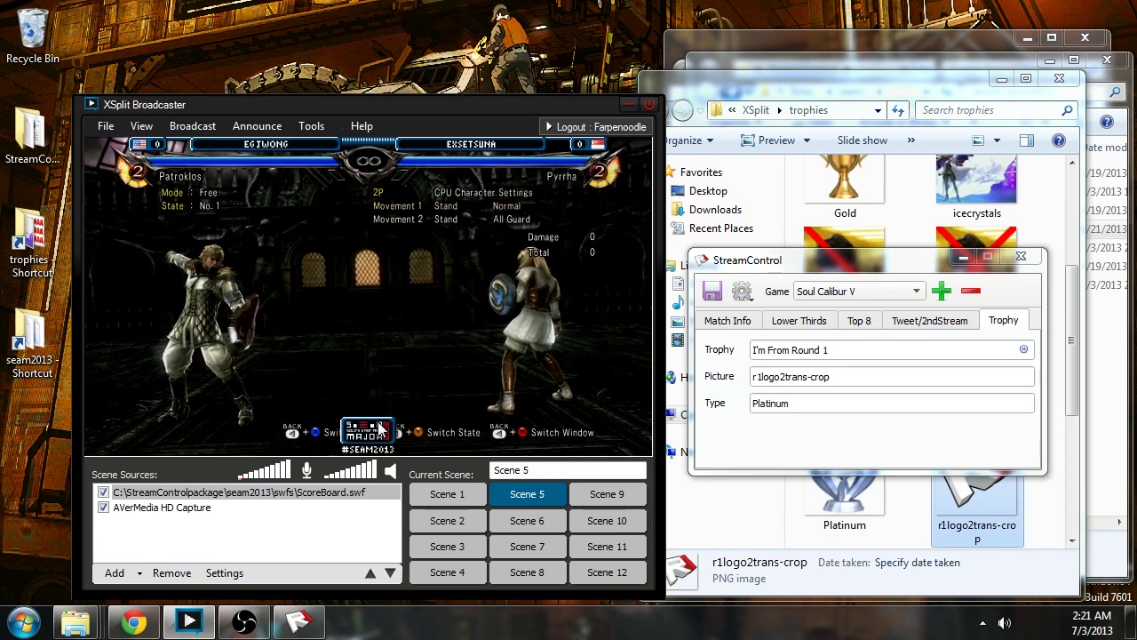
click(379, 429)
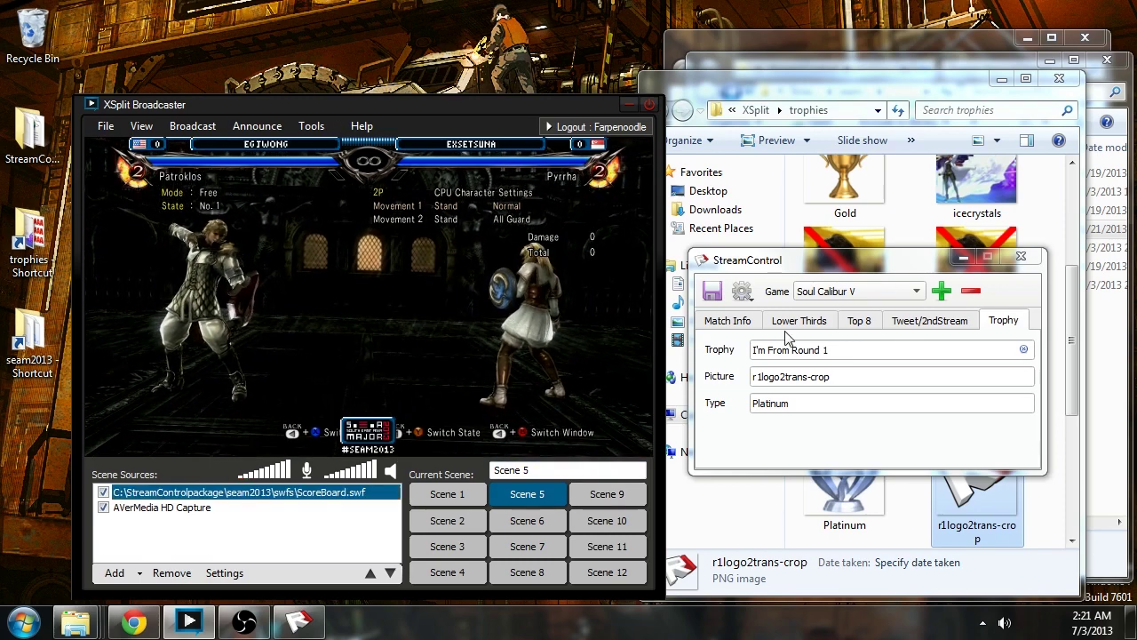
Look through StreamControl's Tweet/2ndStream and Lower Thirds fields and return to the match info.
click(968, 325)
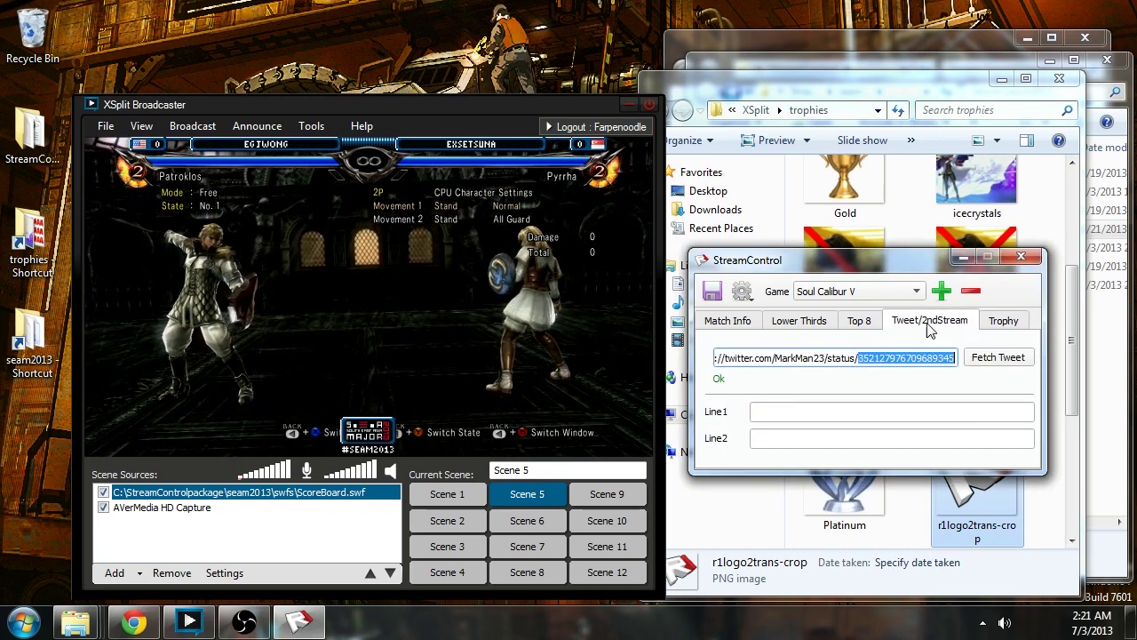
click(814, 411)
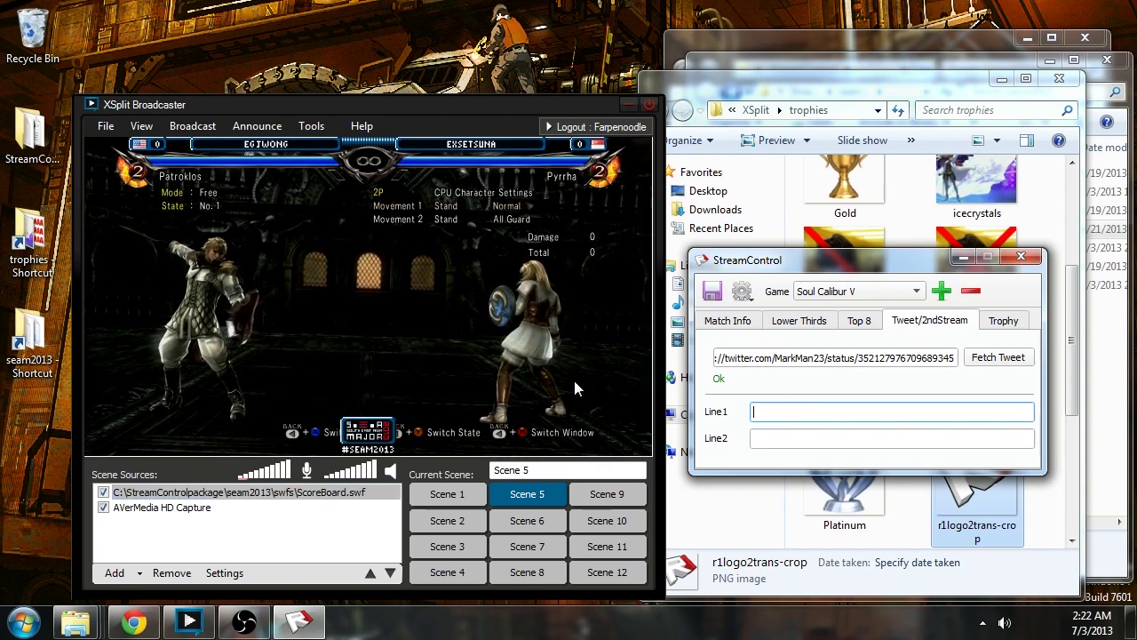
click(799, 321)
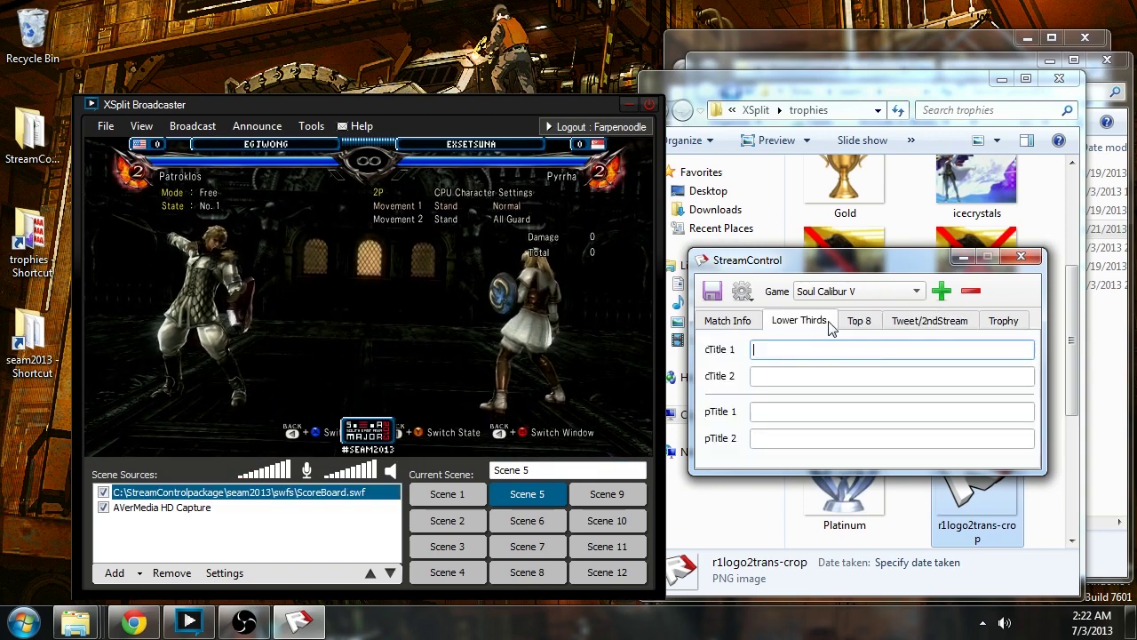
click(749, 323)
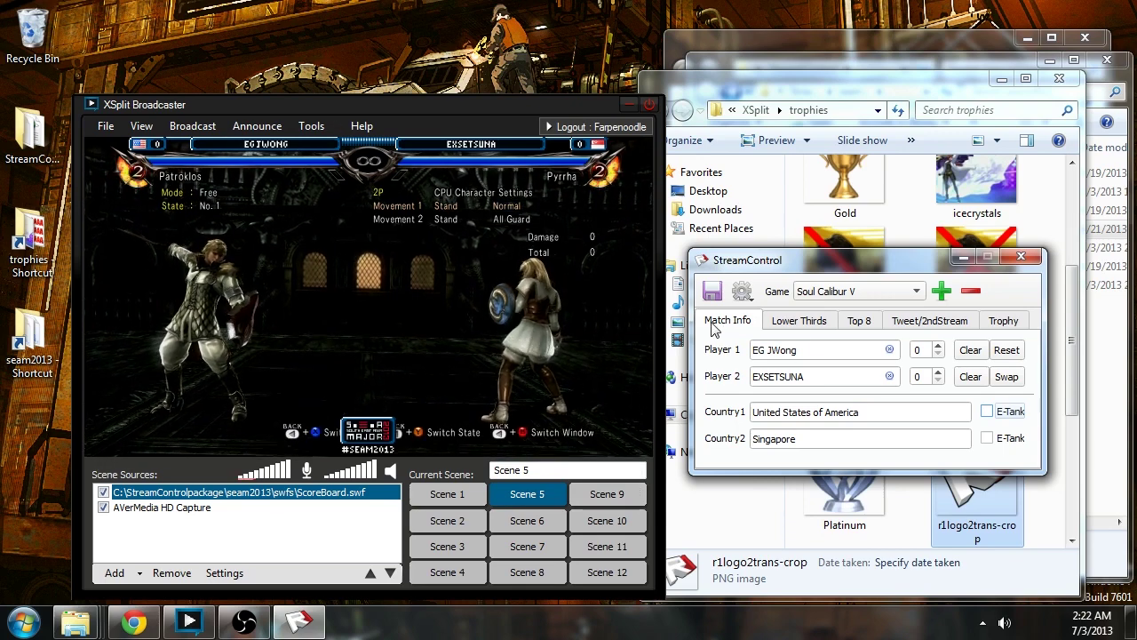
Rearrange the XSplit and StreamControl windows so they sit higher and side by side.
drag(467, 105, 430, 83)
drag(848, 263, 800, 97)
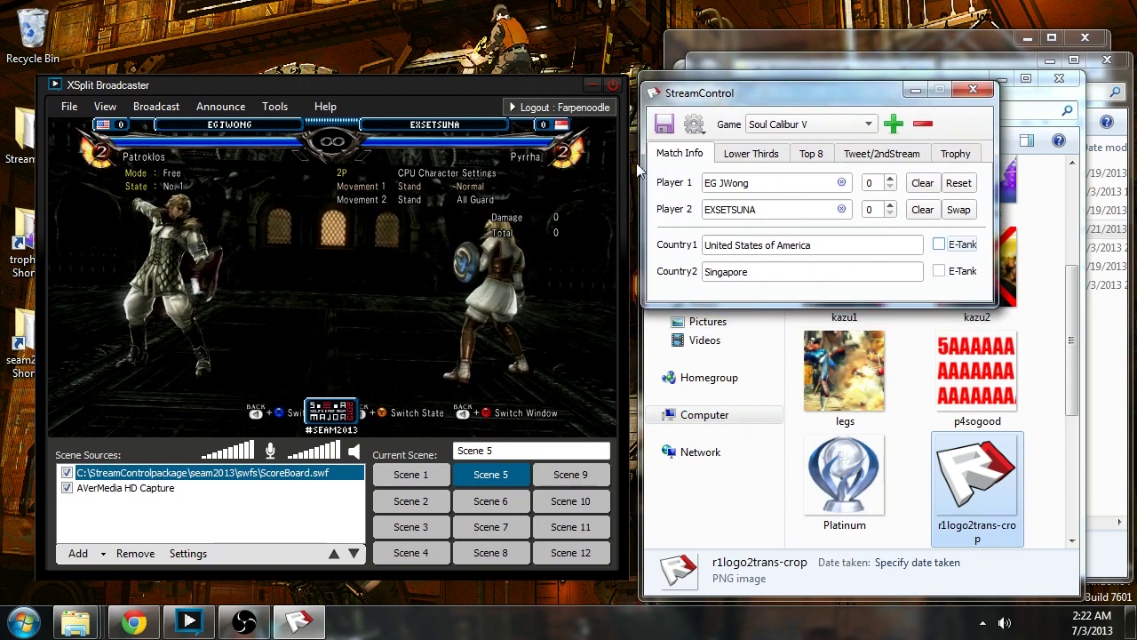
drag(837, 86, 834, 81)
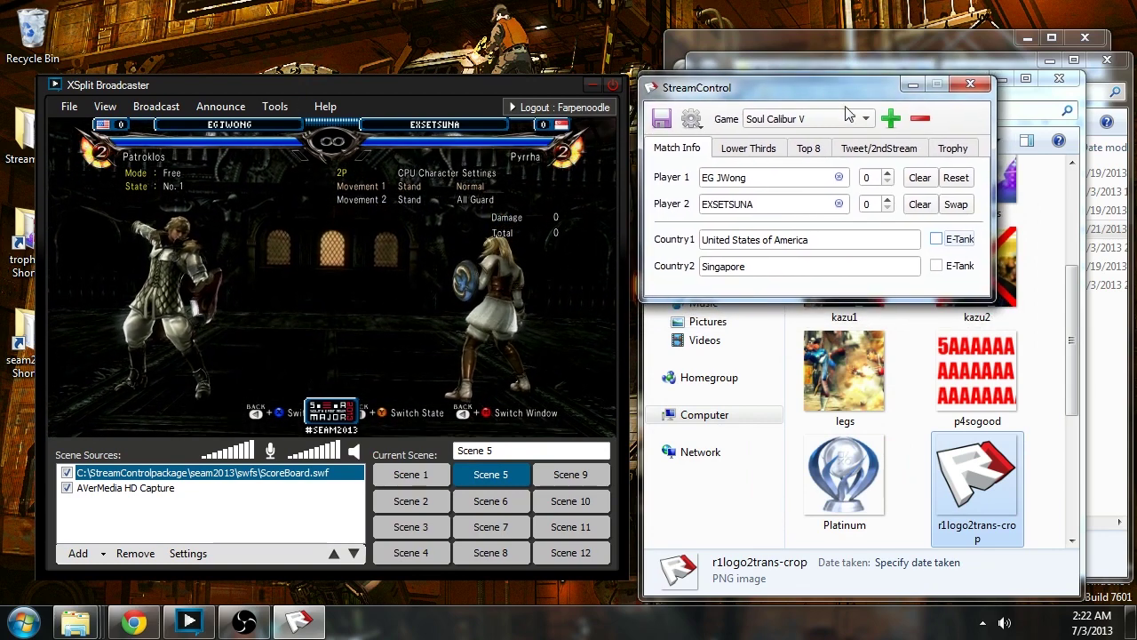
Look through StreamControl's field pages and settings menu, ending on the Lower Thirds fields.
click(875, 147)
click(748, 148)
click(809, 148)
click(915, 149)
click(951, 149)
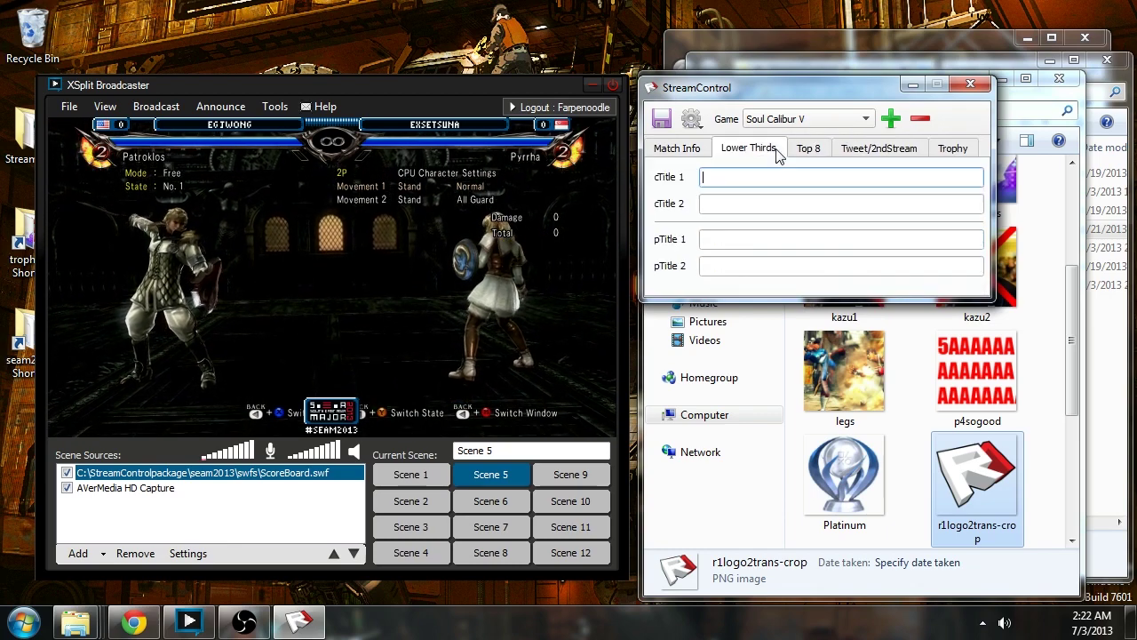
click(691, 119)
click(708, 143)
click(711, 207)
click(671, 207)
click(746, 208)
click(929, 174)
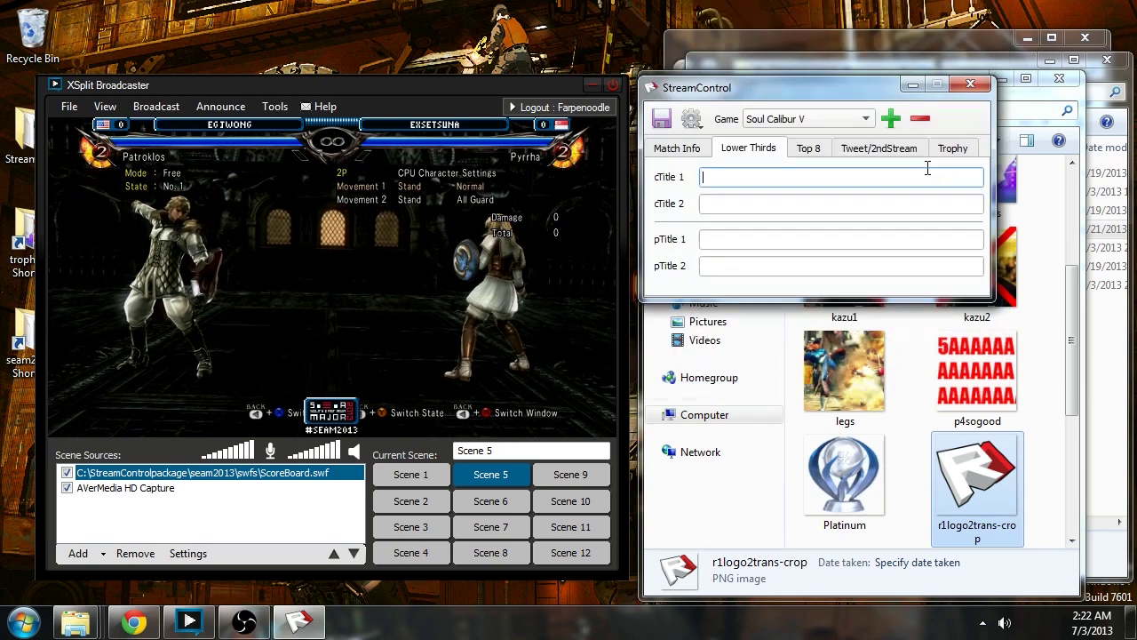
Move StreamControl lower, look through the XSplit trophies folder, close it and bring up the seam2013 folder.
drag(784, 92, 785, 399)
click(840, 84)
scroll(883, 315, down, 2)
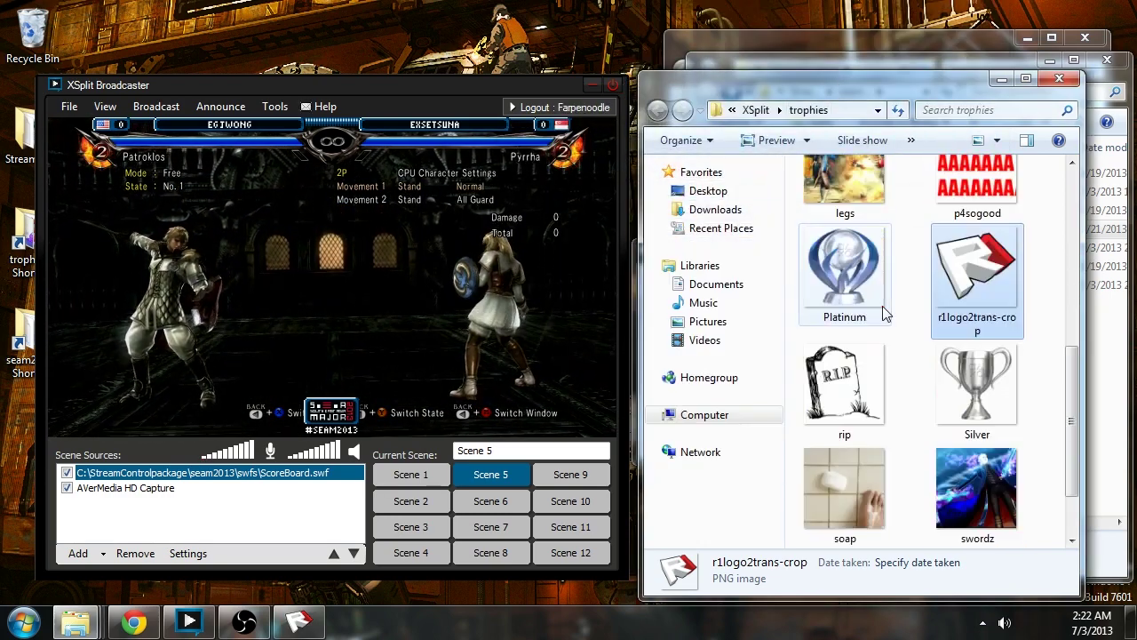
scroll(893, 277, up, 5)
click(1059, 78)
click(910, 81)
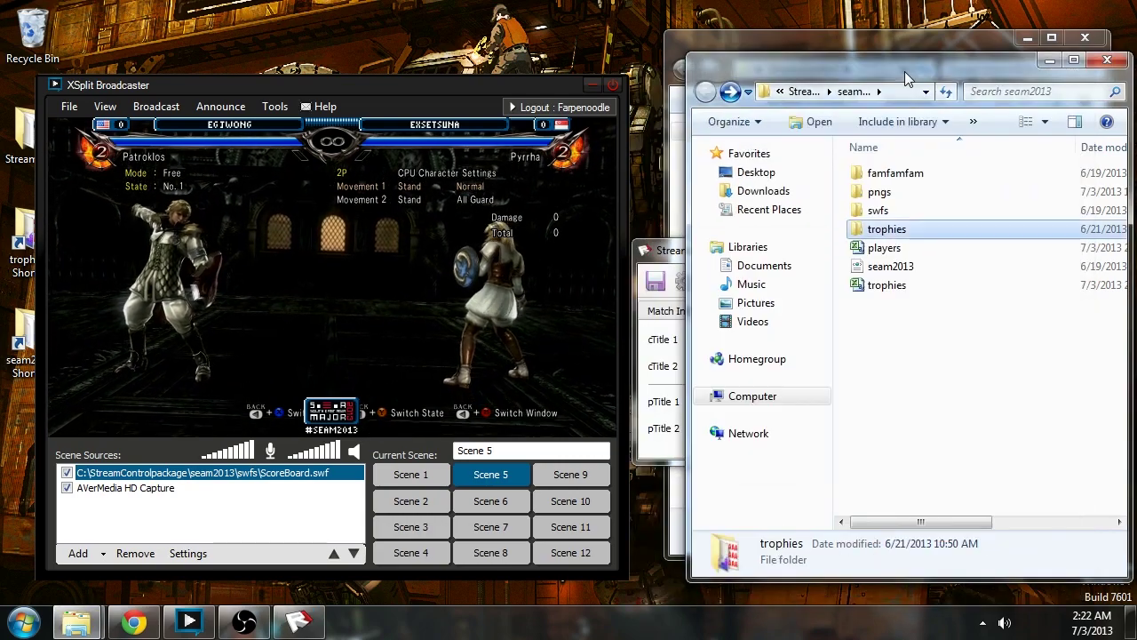
Open the seam2013 XML layout file from the seam2013 folder in Notepad++.
right_click(810, 247)
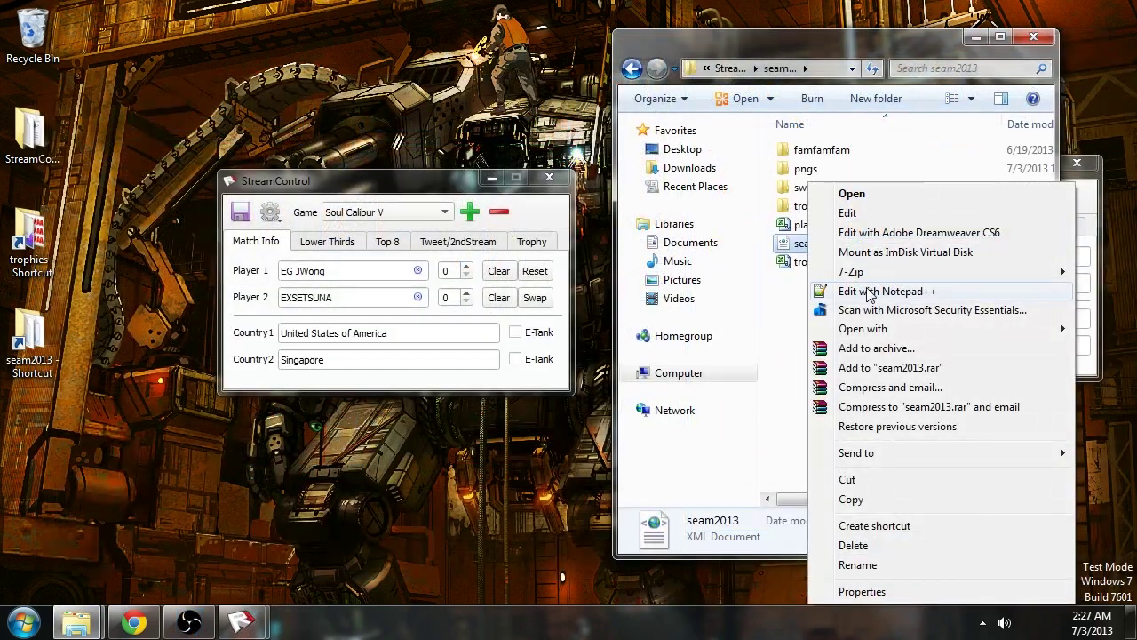
key(Escape)
right_click(810, 246)
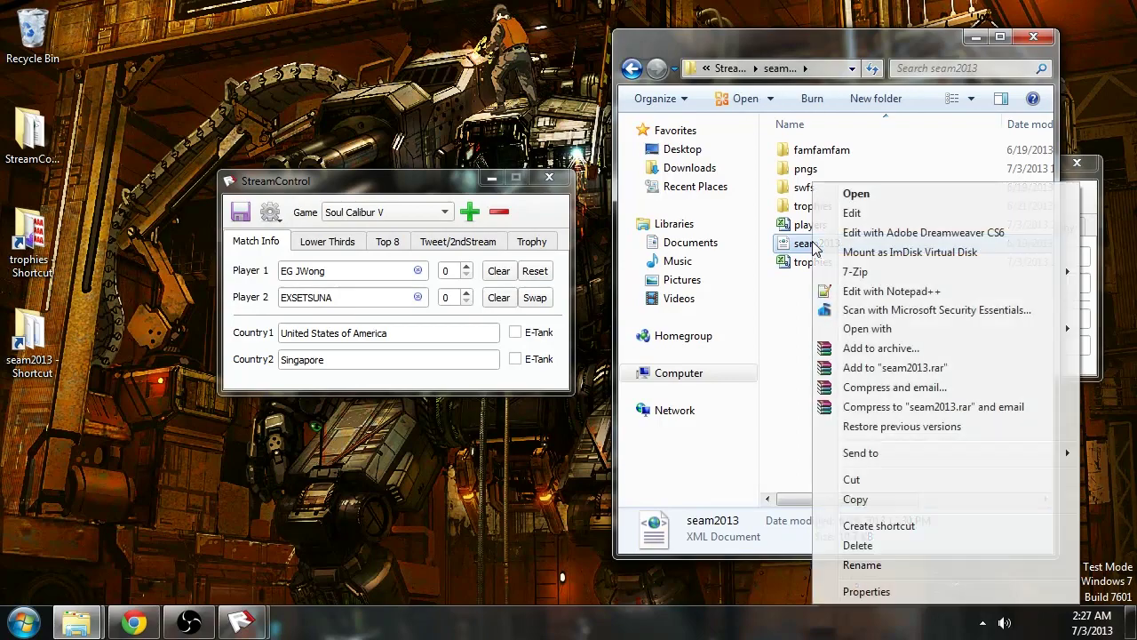
click(857, 293)
click(427, 237)
Examine how seam2013.xml defines StreamControl's tabs and fields, from Match Info through Trophy, and return to the file's beginning.
scroll(427, 240, down, 12)
scroll(426, 240, up, 12)
scroll(426, 242, down, 20)
scroll(426, 243, down, 16)
scroll(426, 244, up, 20)
scroll(330, 323, down, 6)
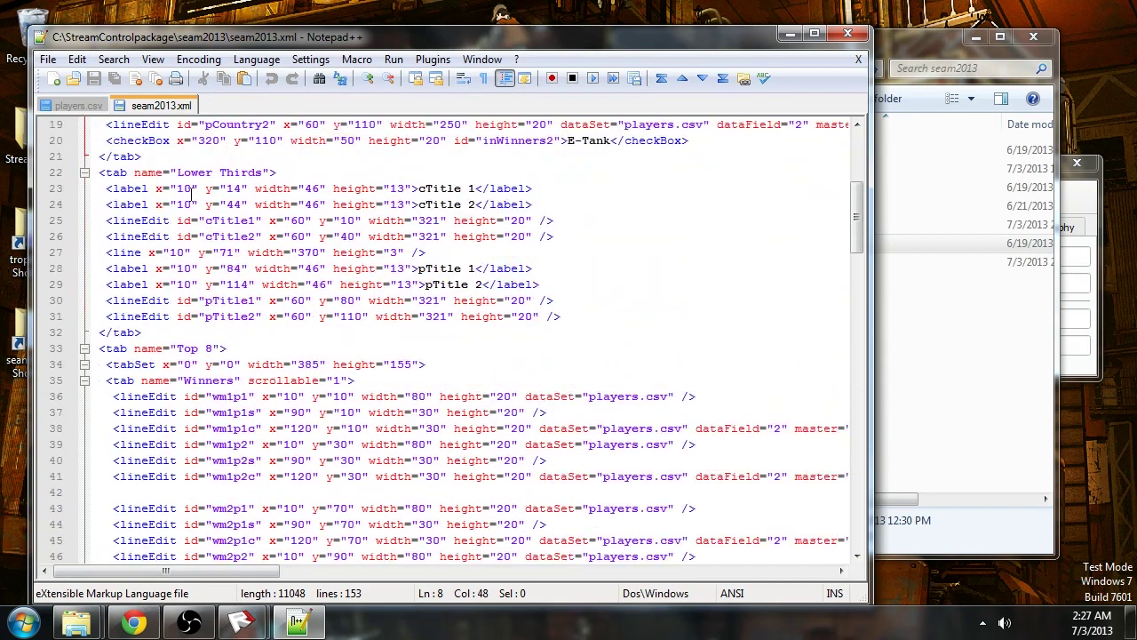
scroll(197, 296, down, 1)
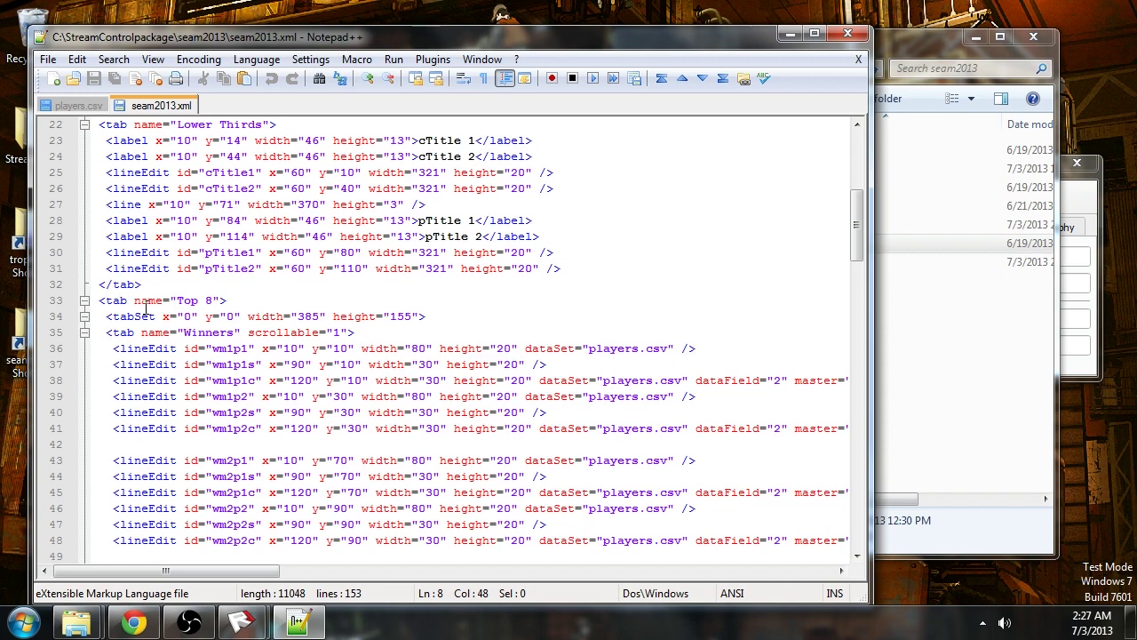
scroll(145, 306, down, 20)
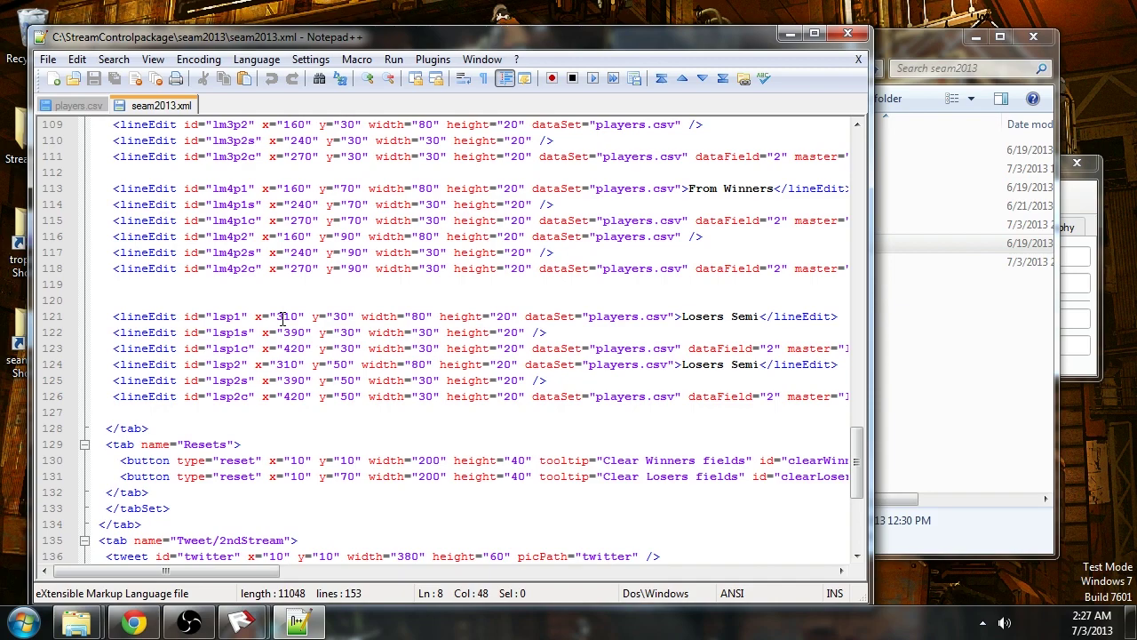
scroll(283, 317, down, 6)
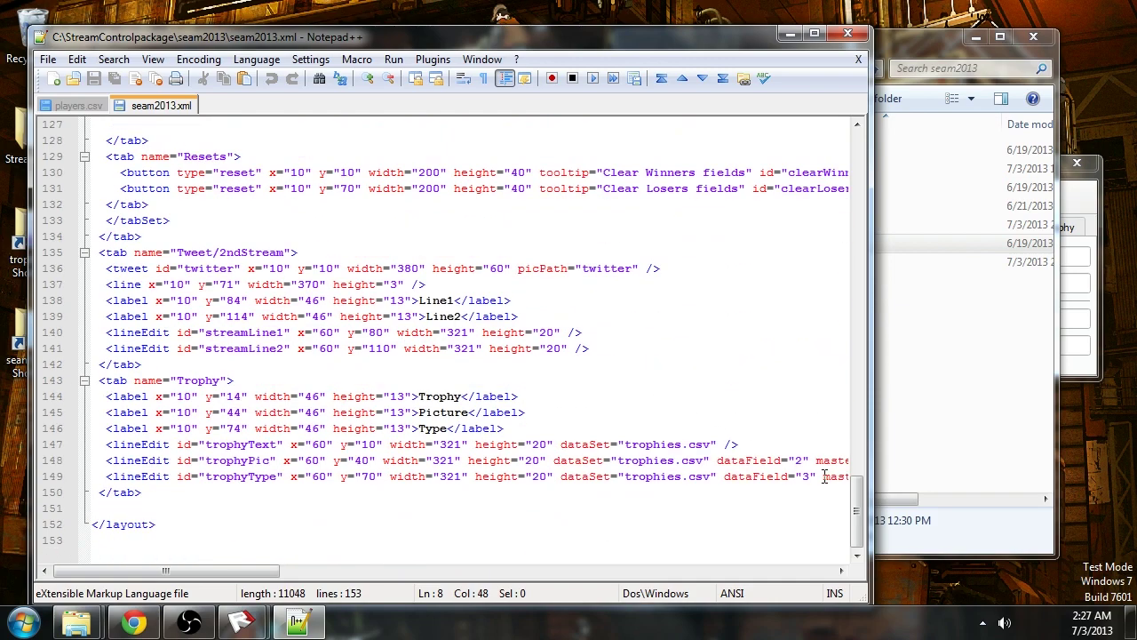
drag(853, 503, 855, 153)
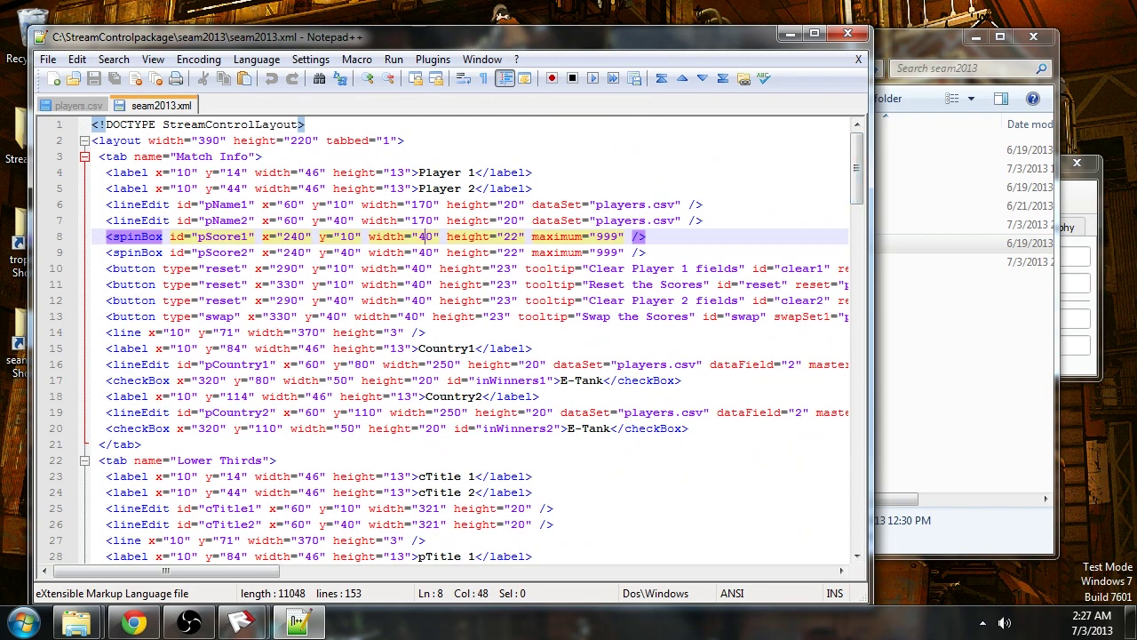
drag(864, 176, 848, 155)
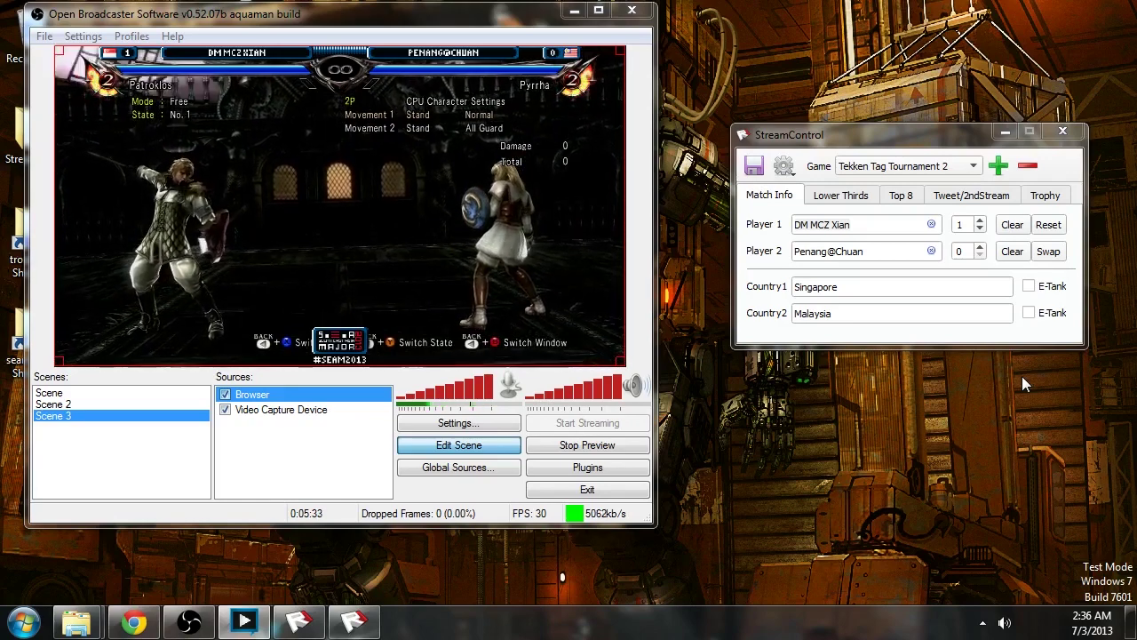
Set Player 1's score to 0 and Player 2's to 1 in StreamControl, and switch to Open Broadcaster Software.
click(980, 229)
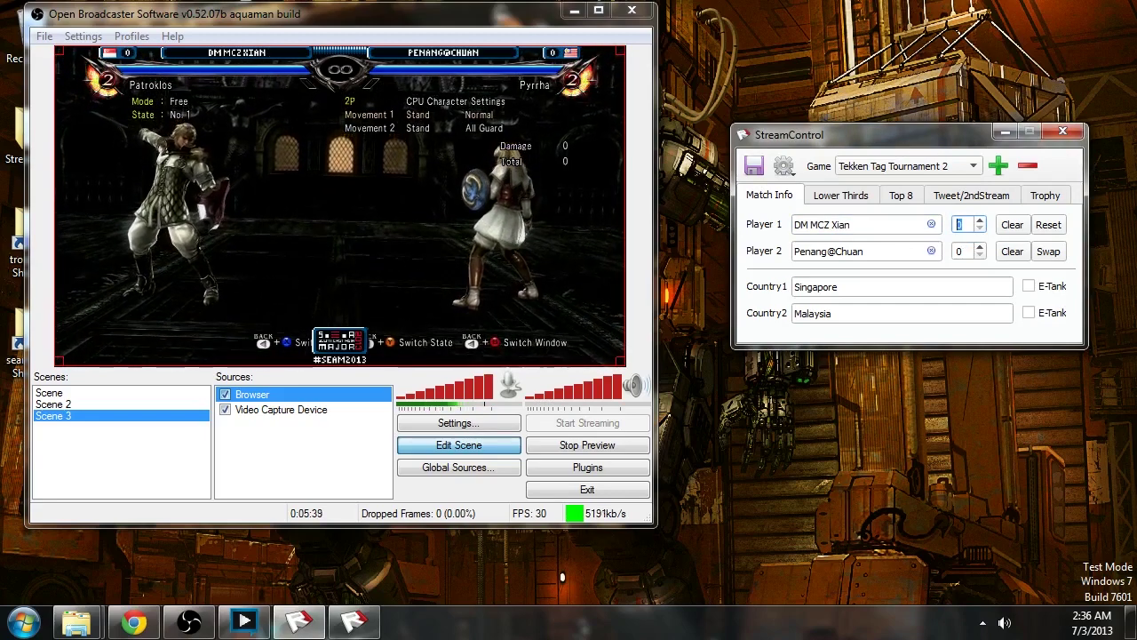
click(980, 247)
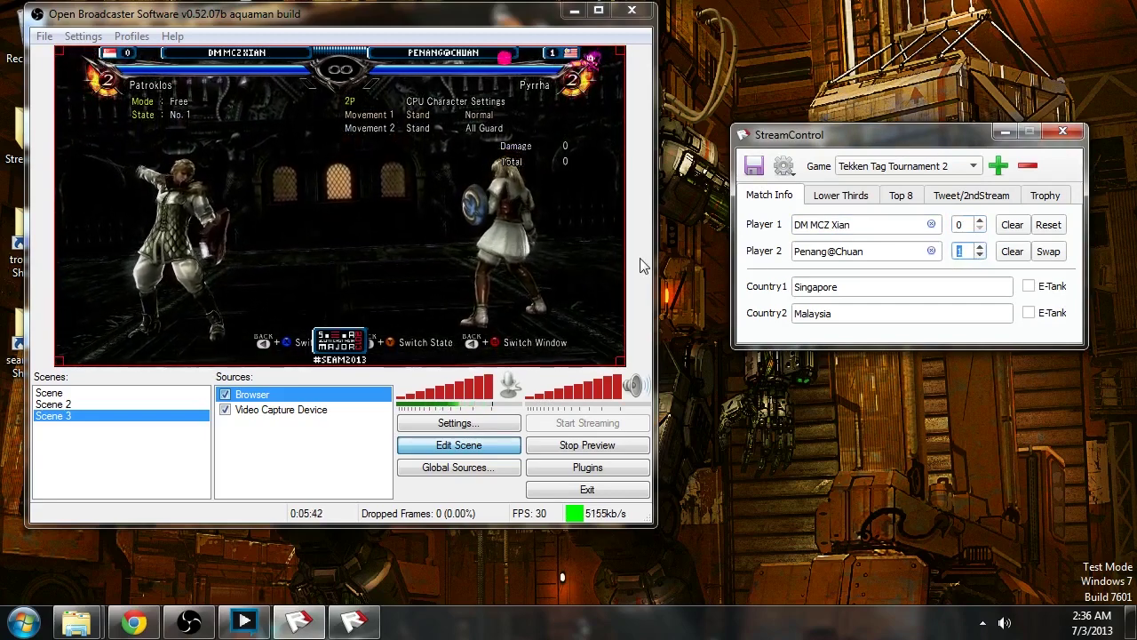
click(347, 342)
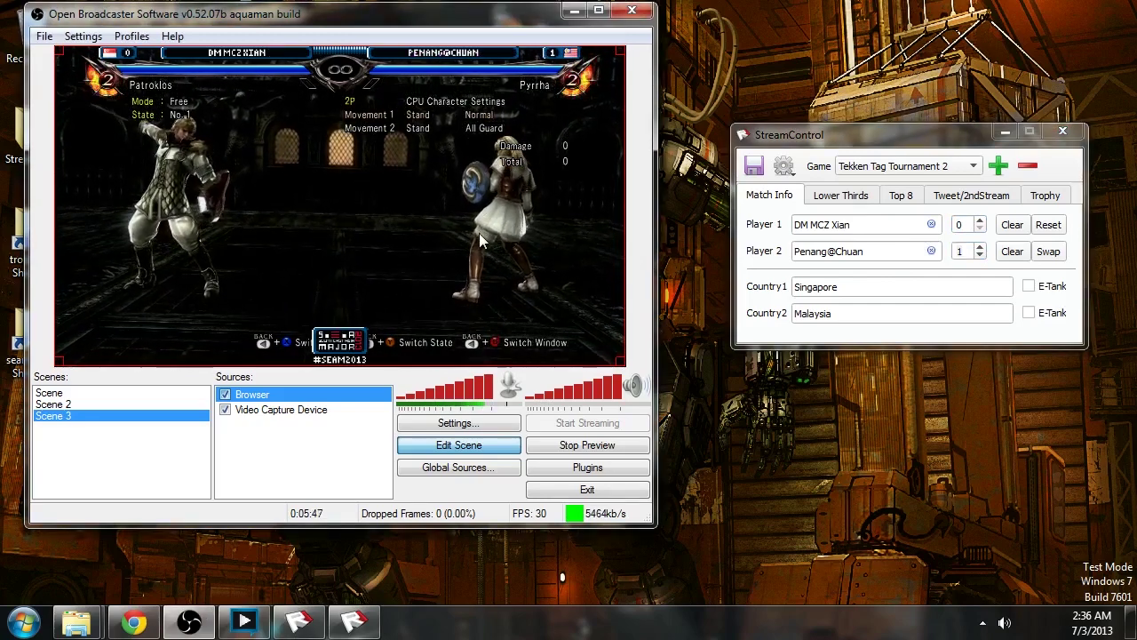
Inspect the scoreboard.swf Browser source's settings in Scene 3 and leave them without saving.
right_click(270, 395)
click(320, 379)
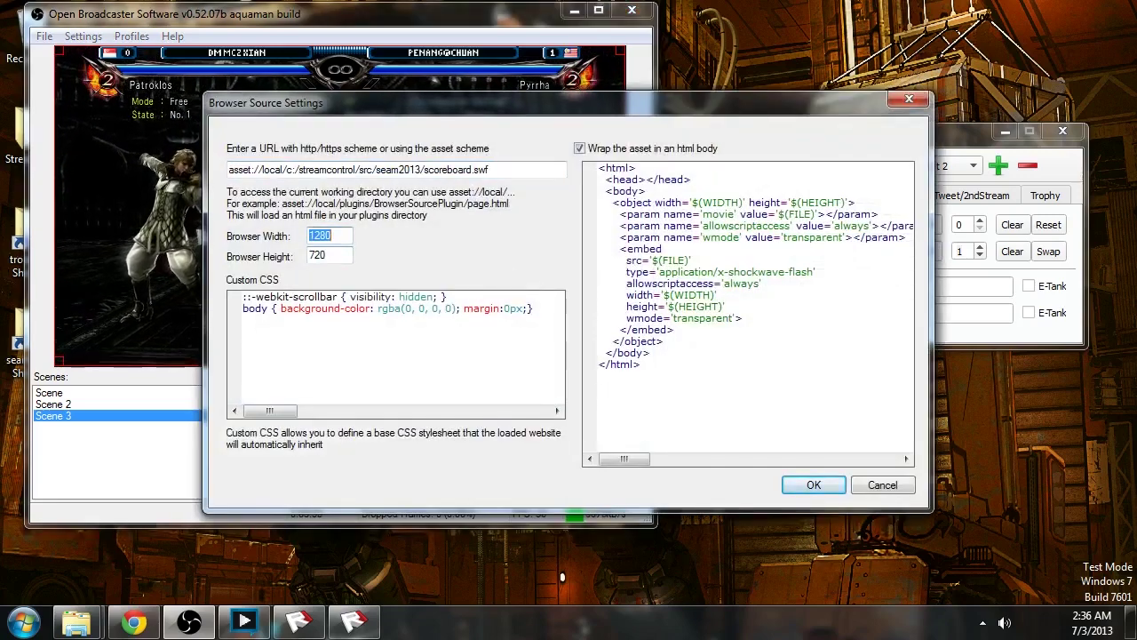
click(878, 485)
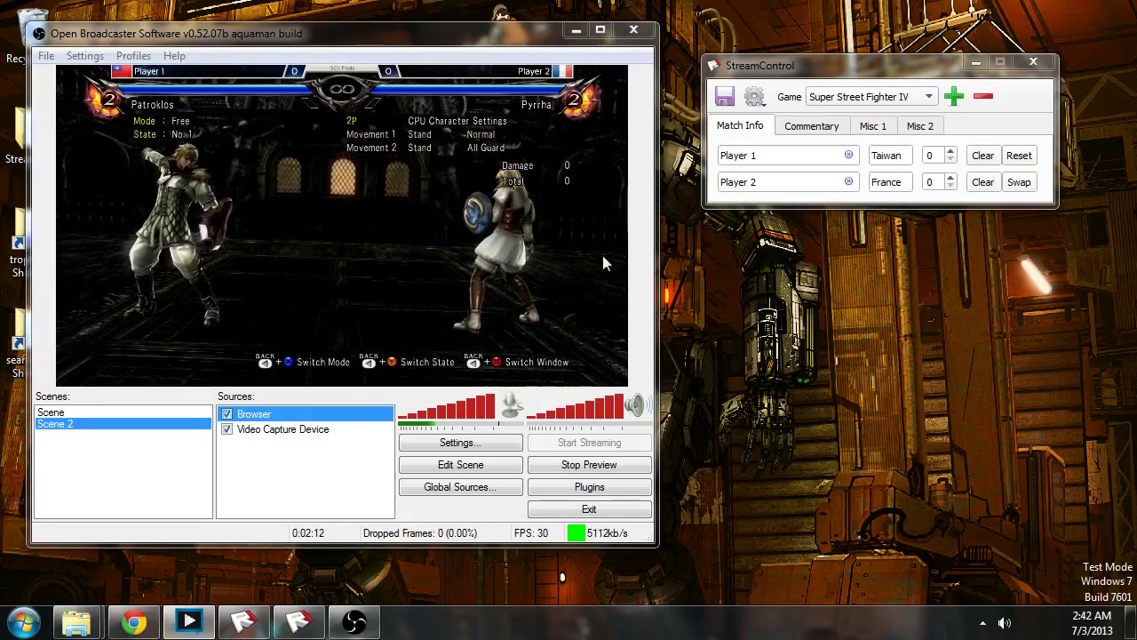
Re-enter "Player 1" as the first player's name and swap the two players in StreamControl.
click(786, 155)
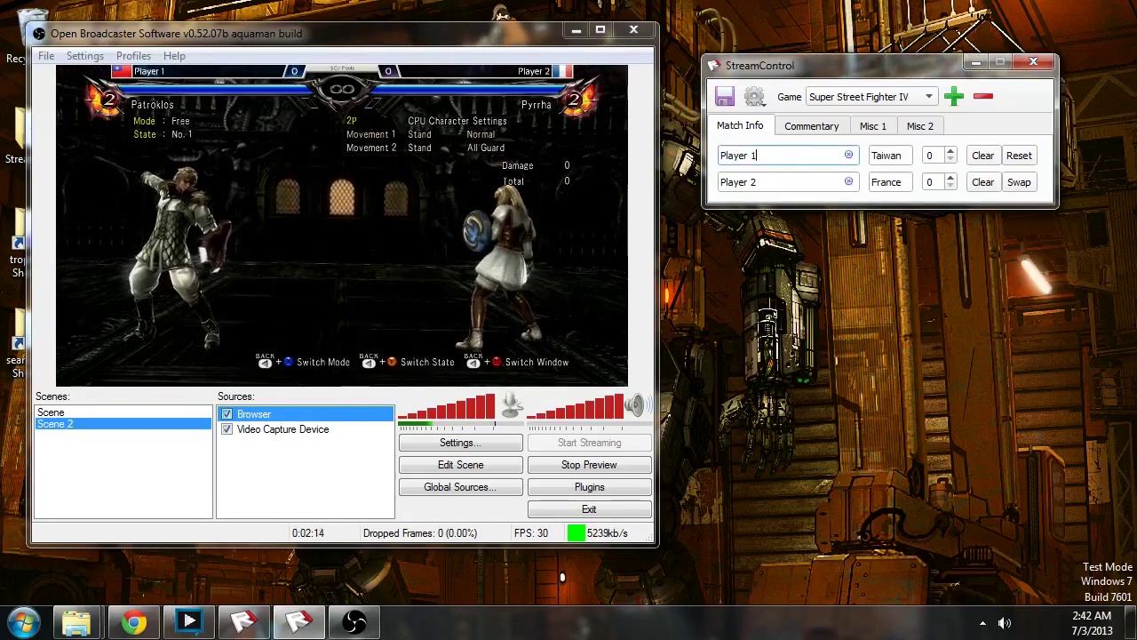
key(BackSpace)
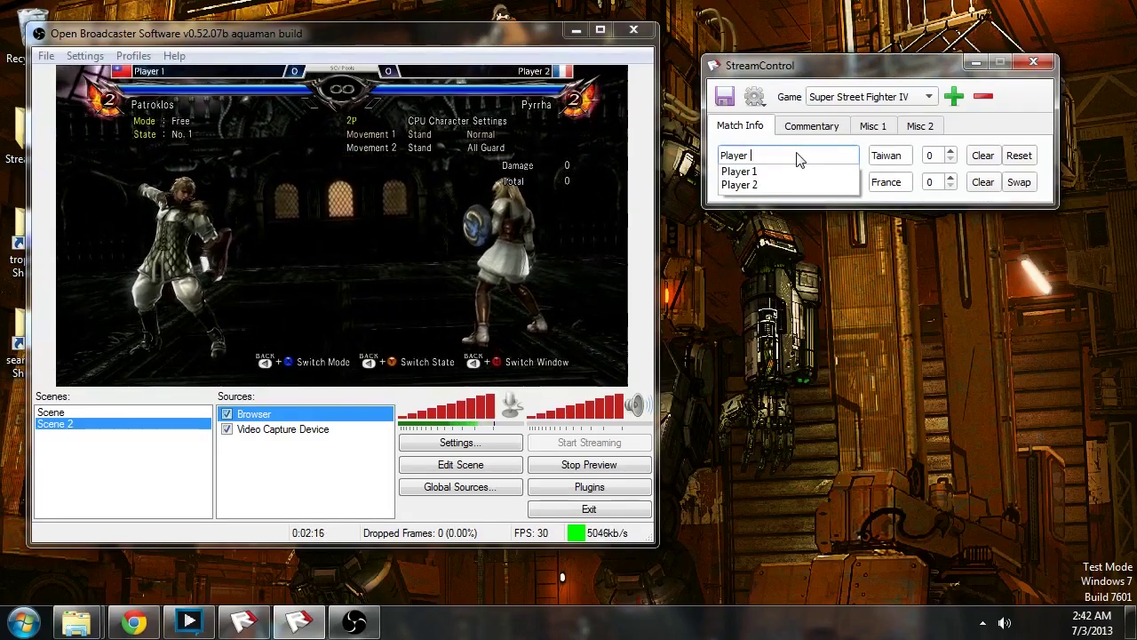
text(1)
key(Return)
click(1019, 181)
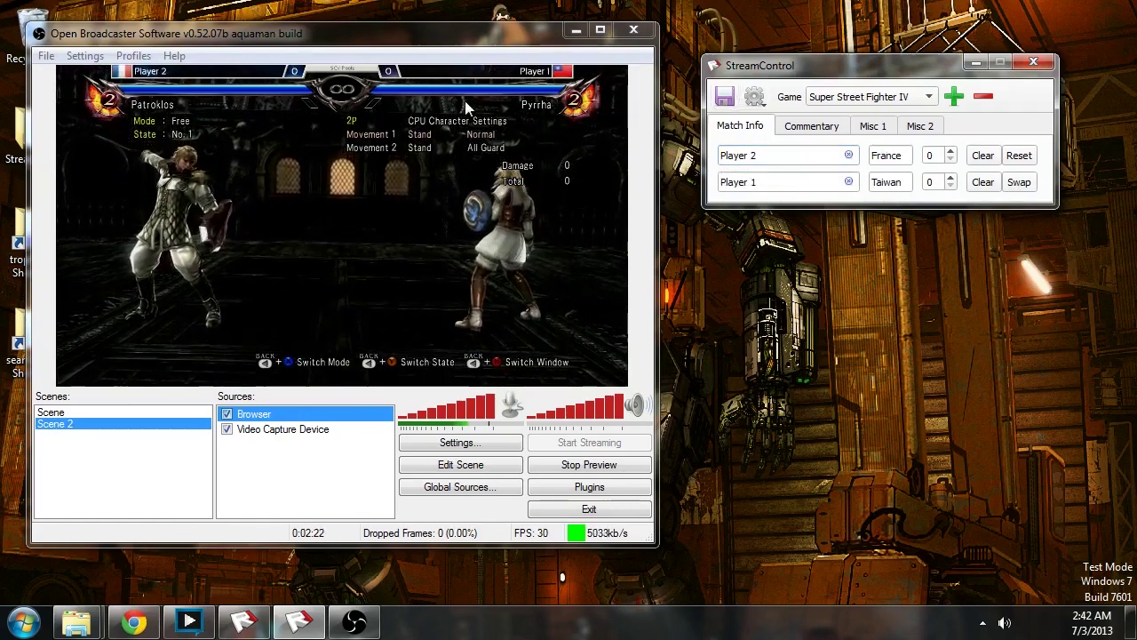
Look through the Commentary, Match Info, Misc 1 and Misc 2 fields of the Super Street Fighter IV layout.
click(811, 126)
click(752, 125)
click(826, 129)
click(919, 126)
click(875, 129)
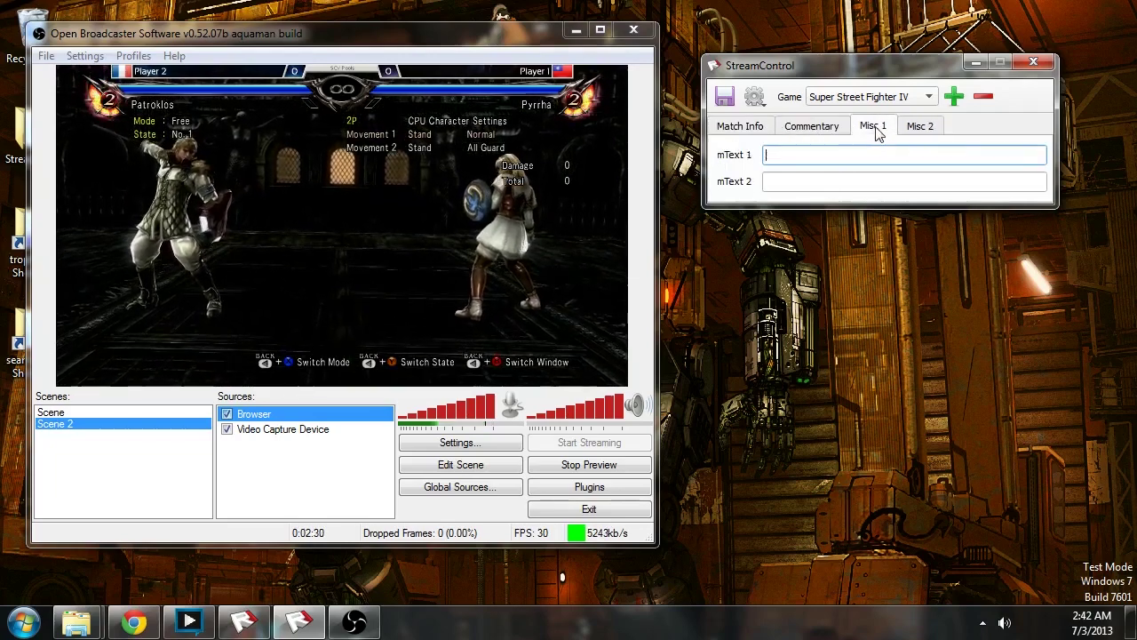
click(911, 130)
Inspect the URL and browser size of Scene 2's Browser source, accept the settings, and shift the Open Broadcaster Software window sideways.
right_click(274, 413)
click(327, 394)
click(327, 255)
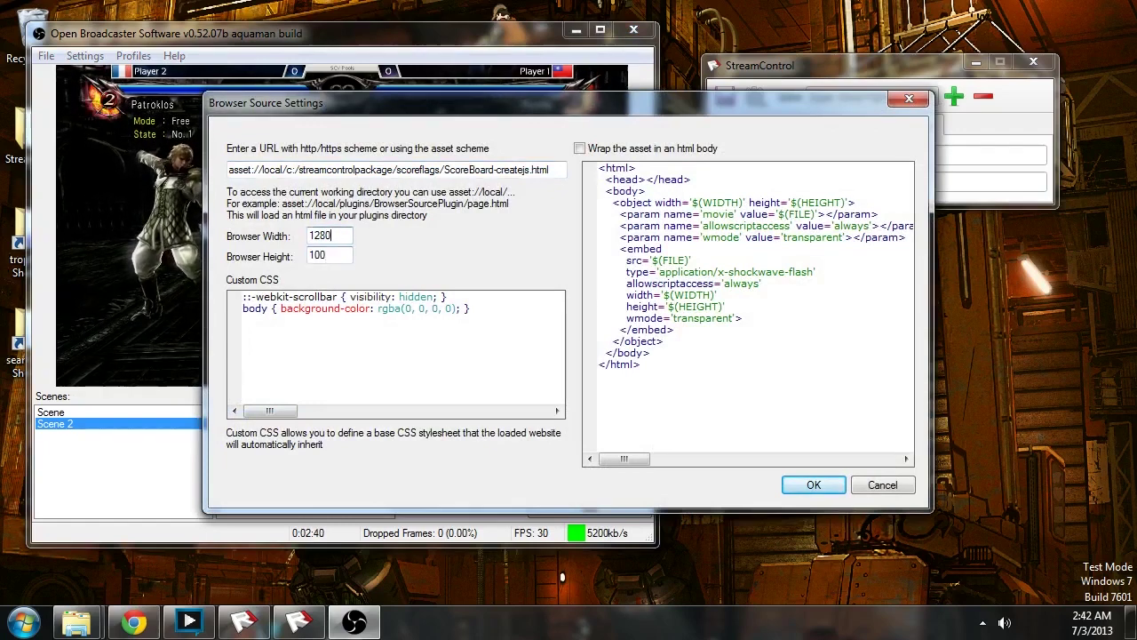
key(Tab)
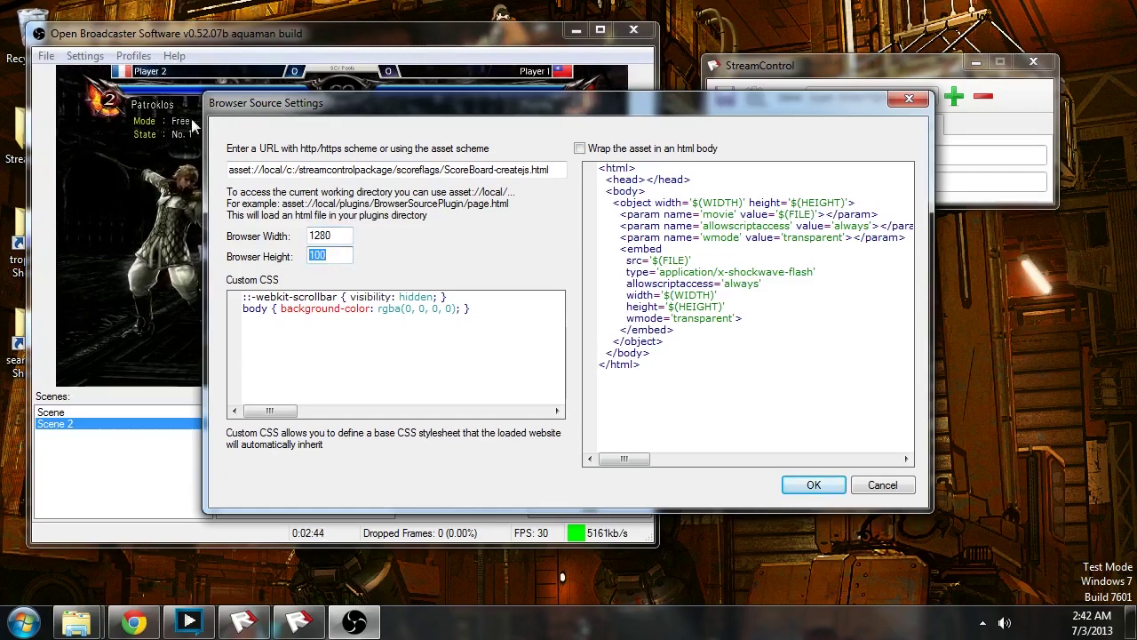
drag(302, 105, 247, 120)
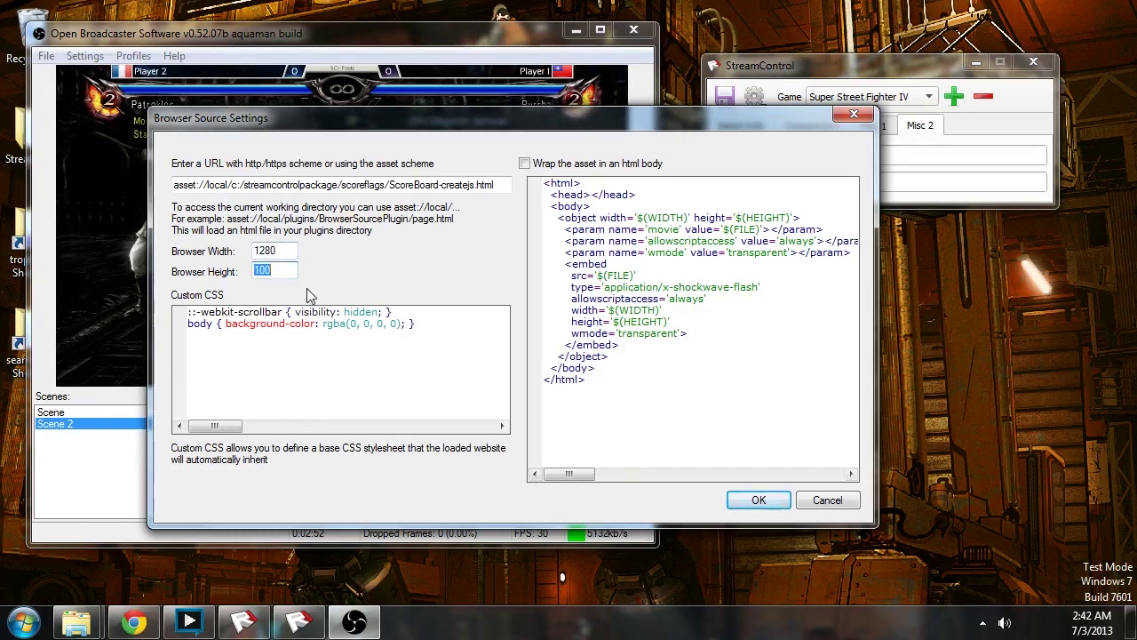
click(757, 499)
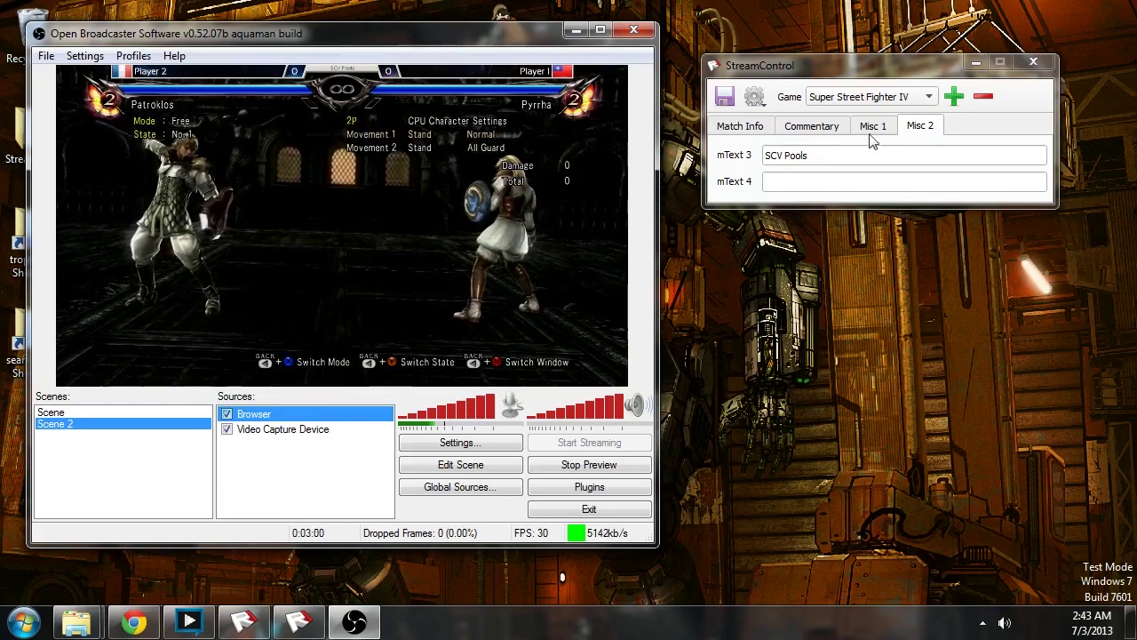
drag(314, 36, 339, 36)
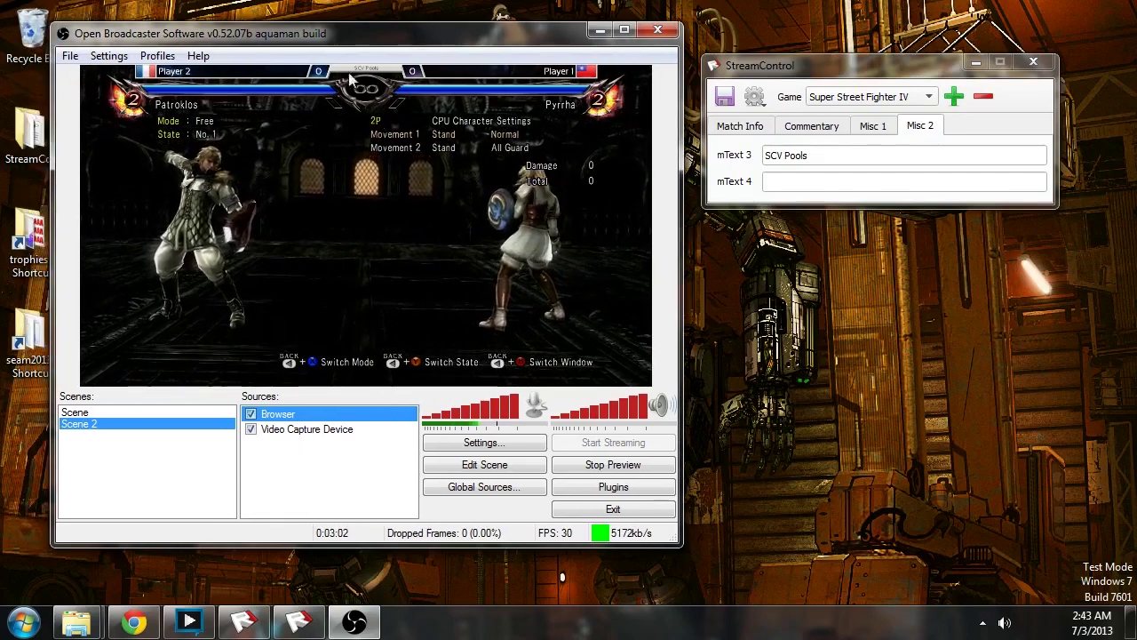